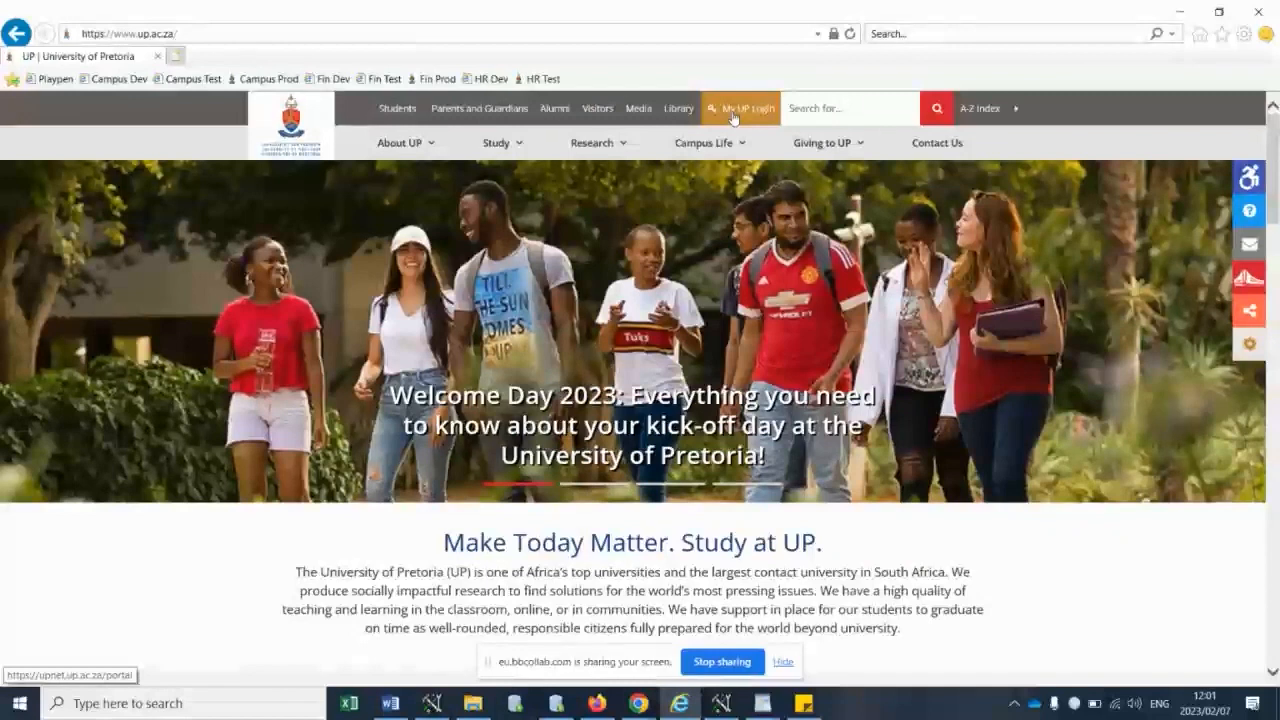
# - Open the My UP Login page and sign in to the portal with the corrected staff username and account password
pyautogui.click(740, 113)
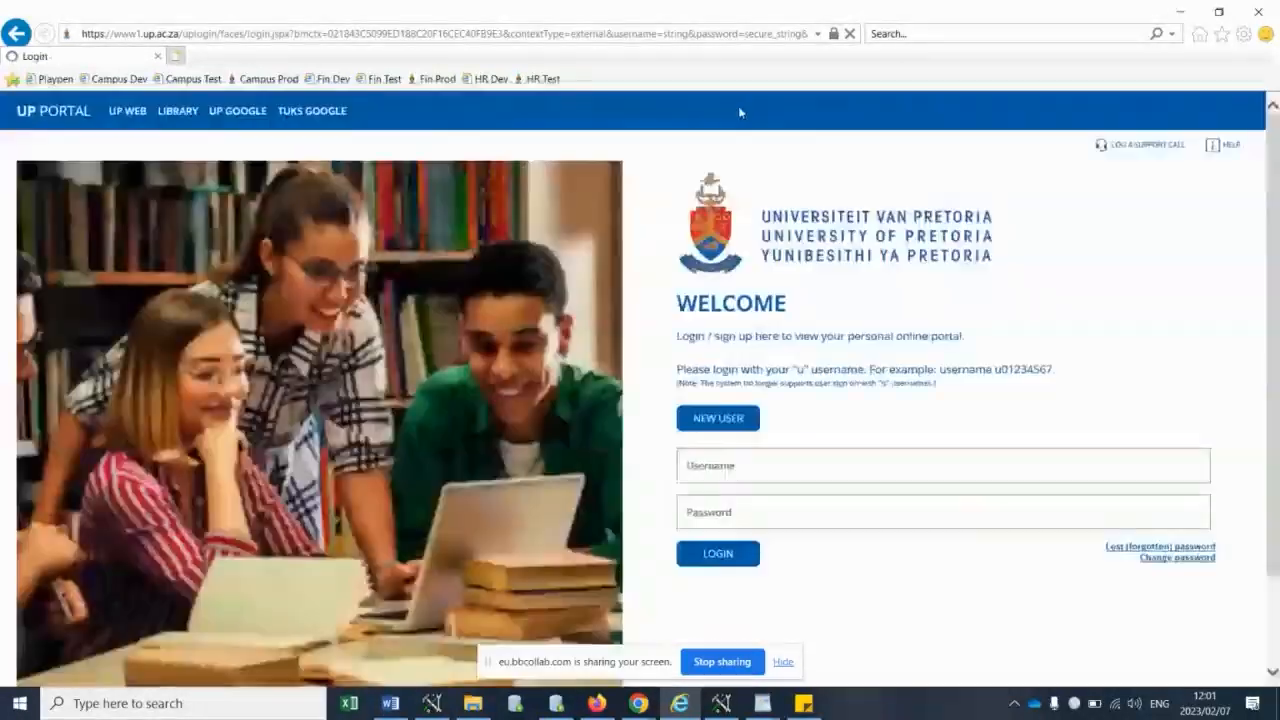
pyautogui.click(772, 465)
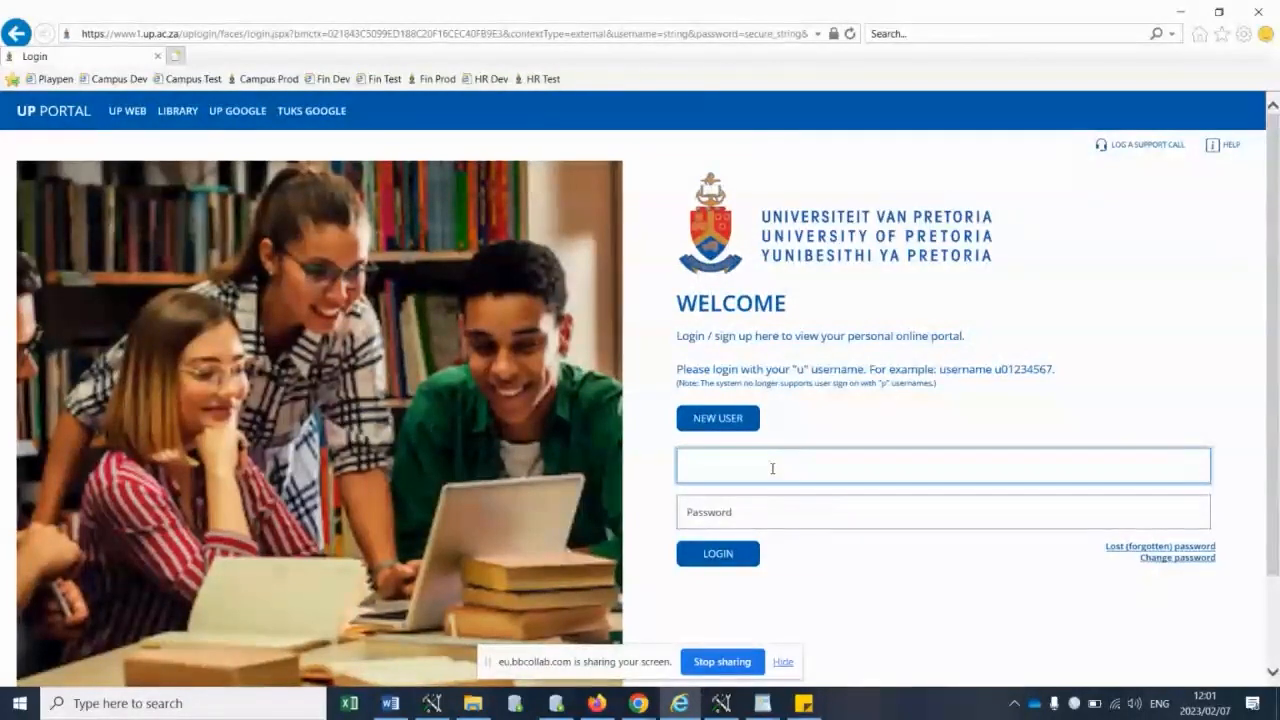
pyautogui.write('u0127297')
pyautogui.click(740, 510)
pyautogui.write('p•••••••')
pyautogui.press('Return')
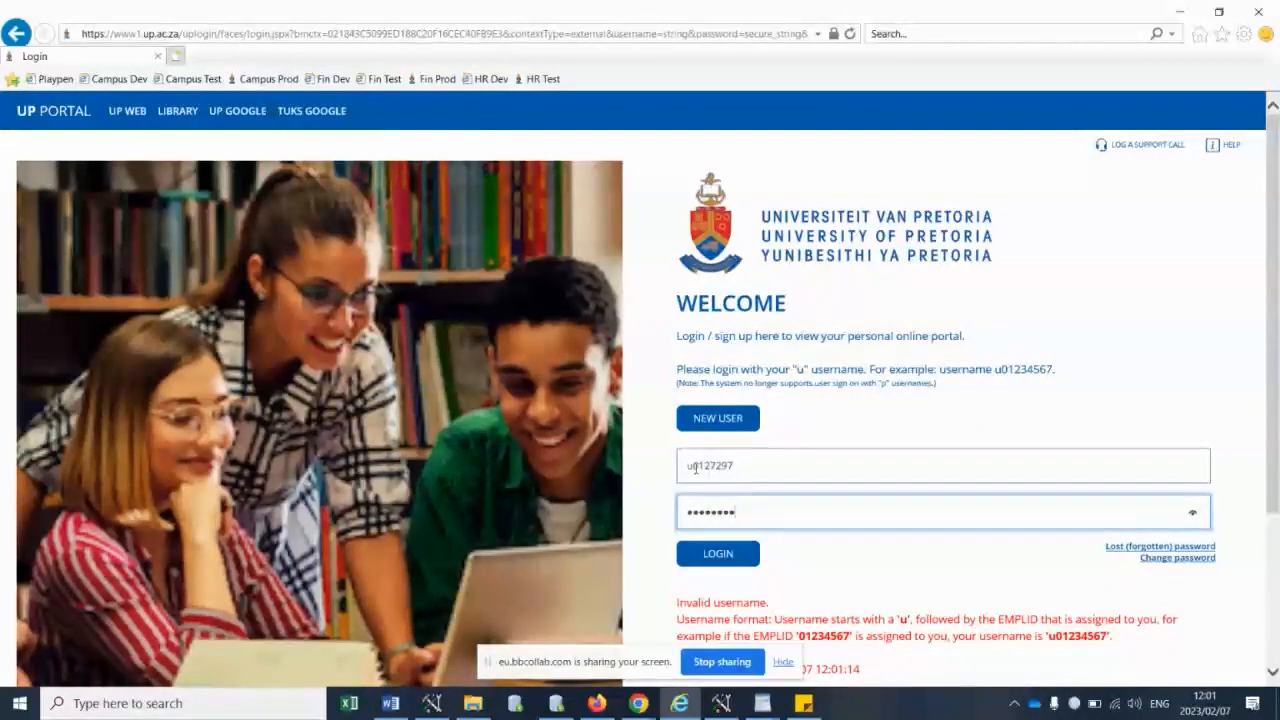
pyautogui.click(737, 467)
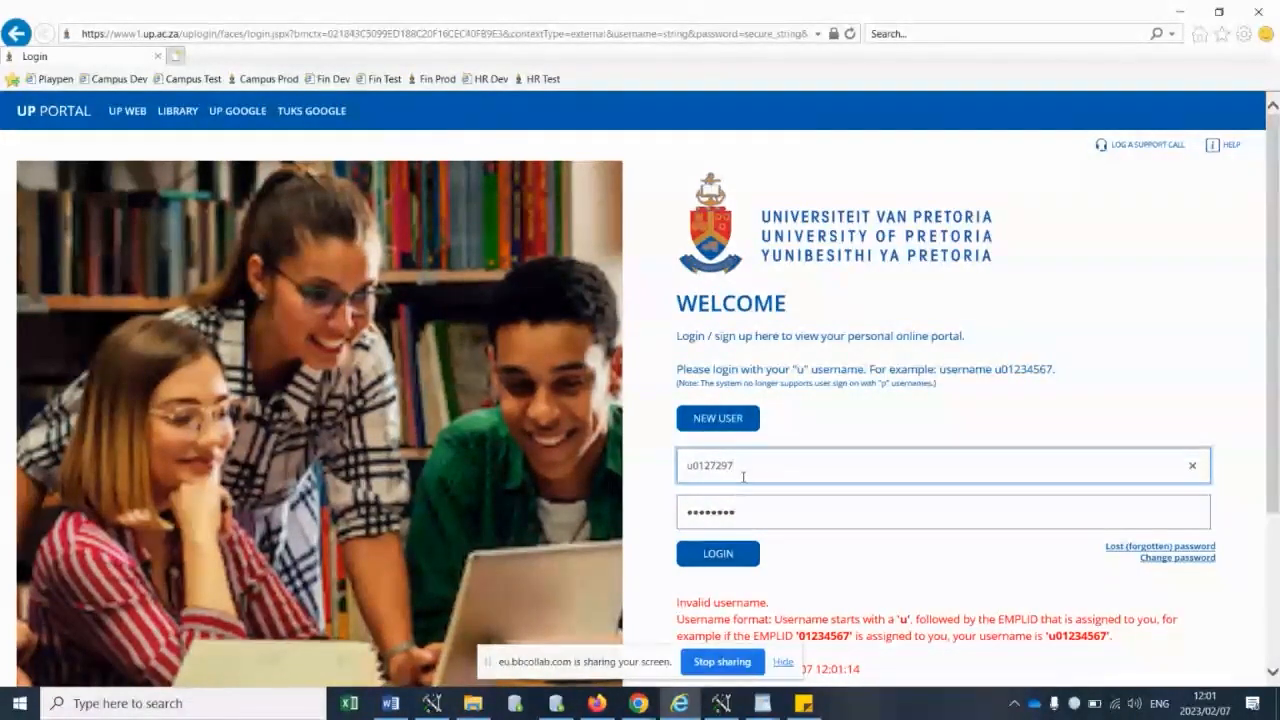
pyautogui.click(727, 553)
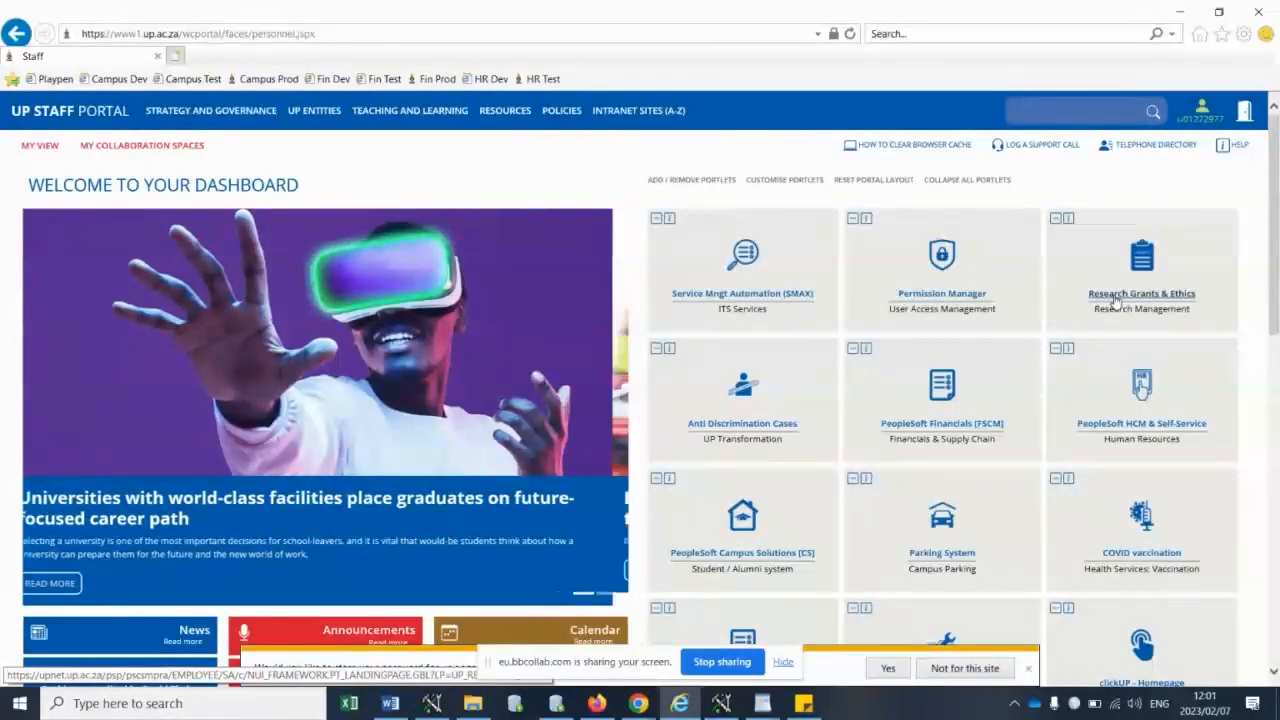
# - Enlarge the staff dashboard, open Research Grants & Ethics, and go to Ethics Application & Approval
pyautogui.hotkey('ctrl', '+')
pyautogui.hotkey('ctrl', '+')
pyautogui.hotkey('ctrl', '+')
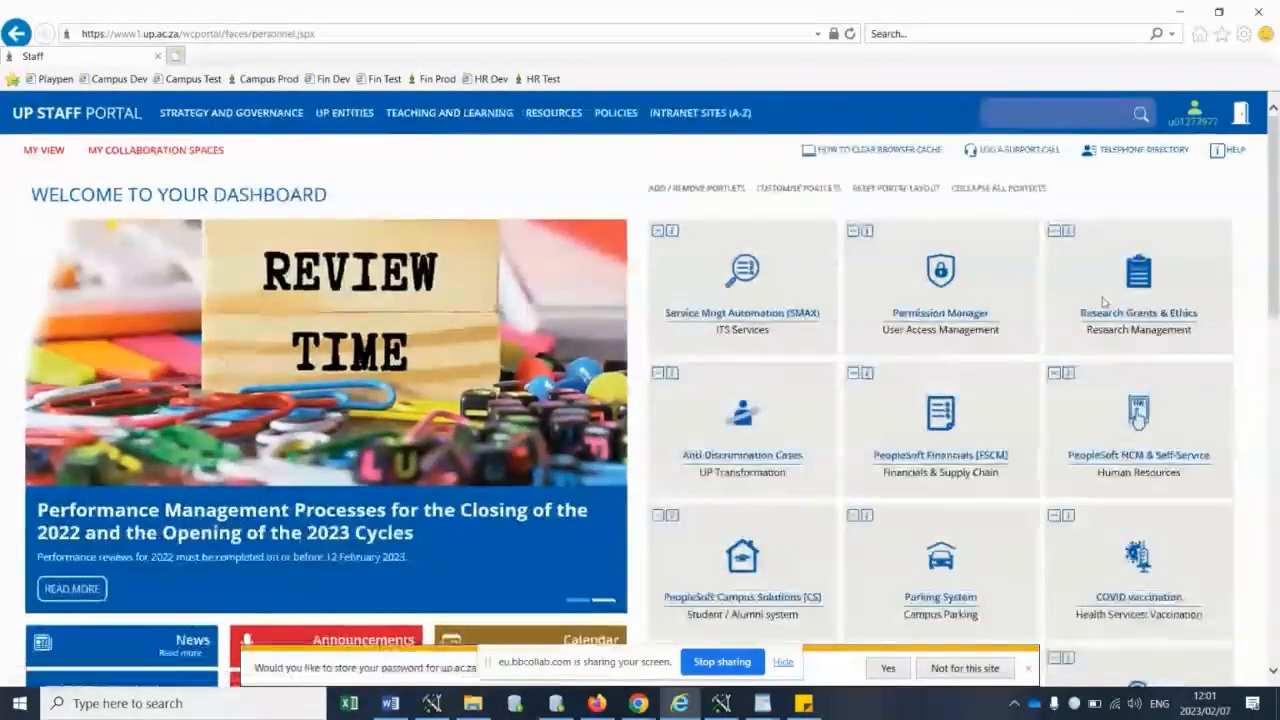
pyautogui.hotkey('ctrl', '+')
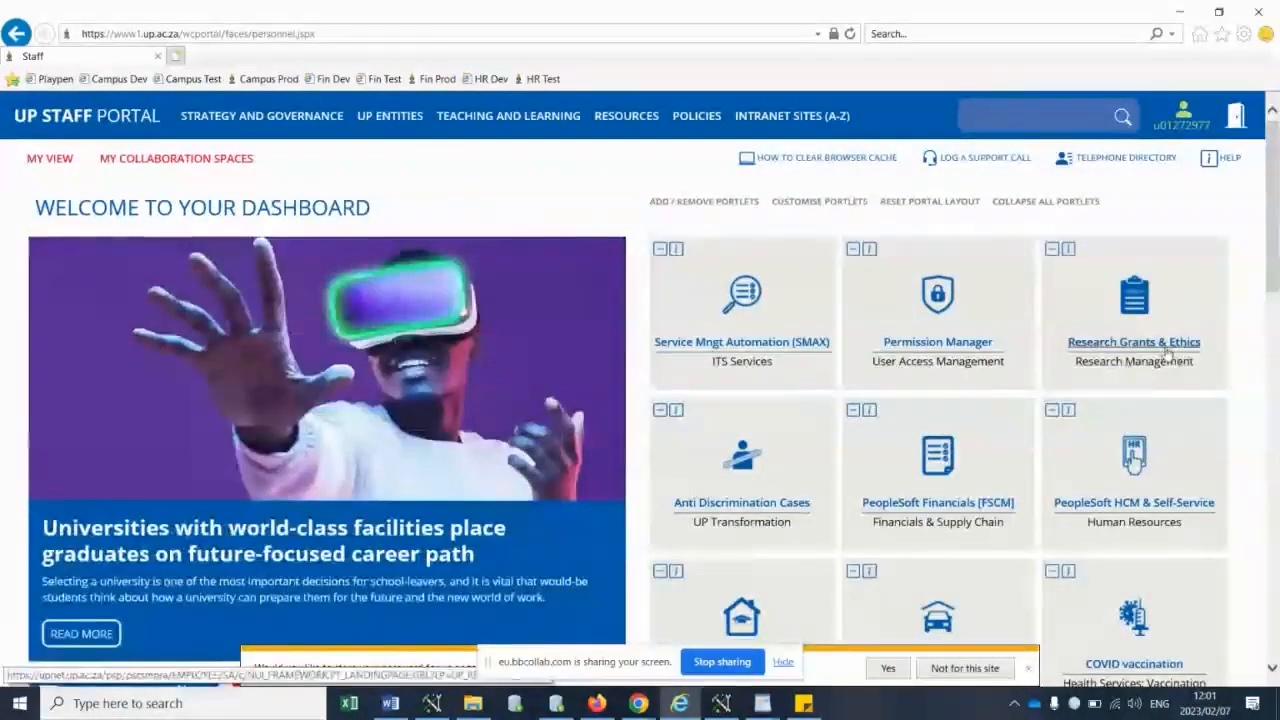
pyautogui.click(1136, 342)
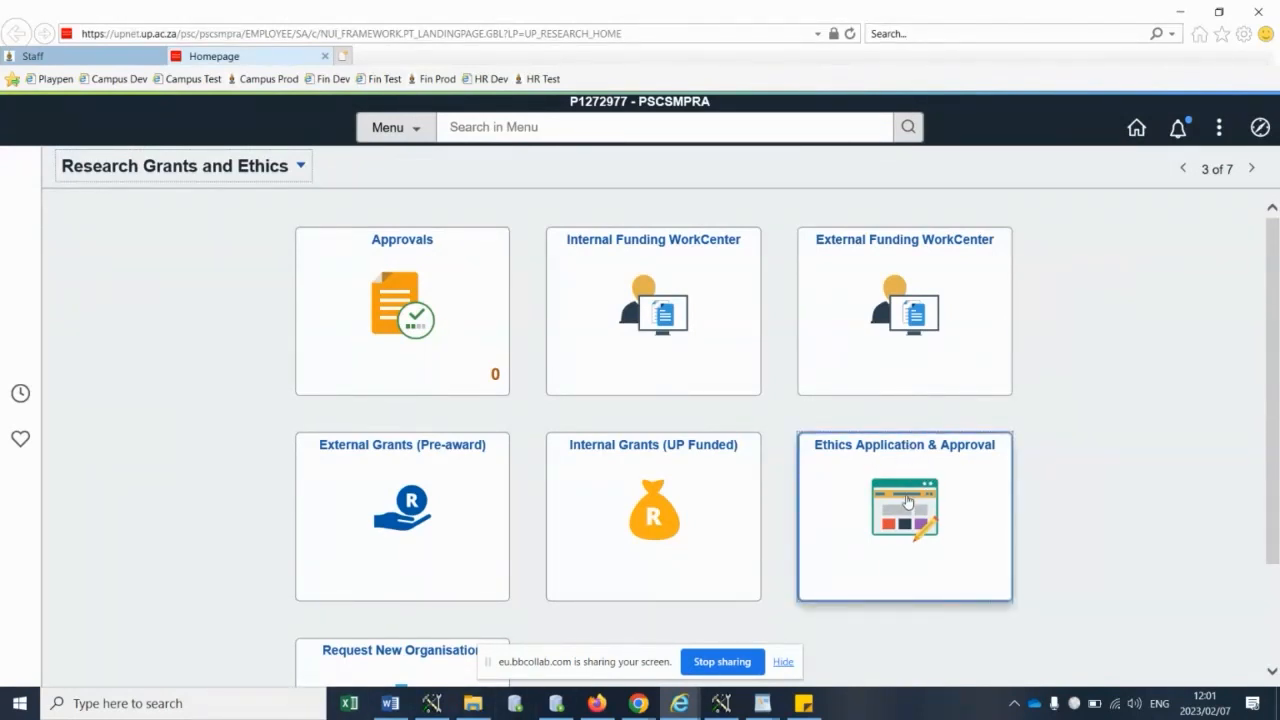
pyautogui.click(907, 501)
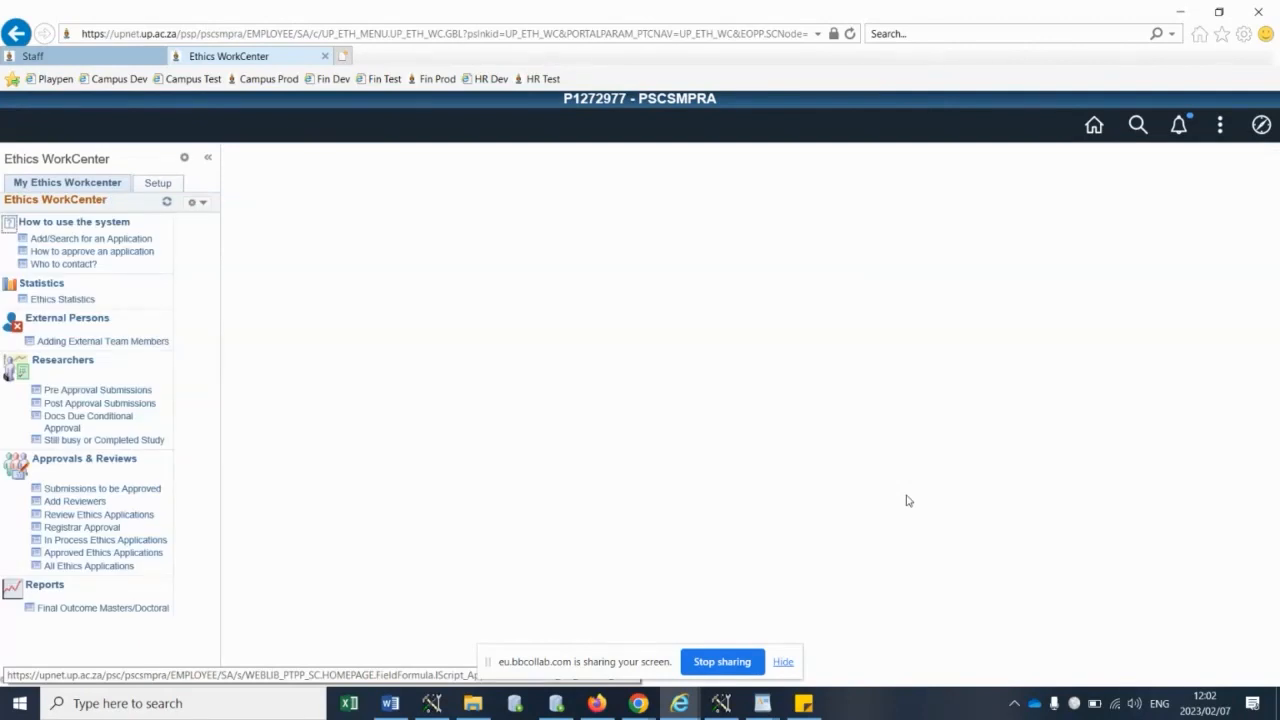
# - Review the Add/Search for an Application help on comments, cancelling, mandatory documents, retrieving previous applications and post approval submissions
pyautogui.click(69, 241)
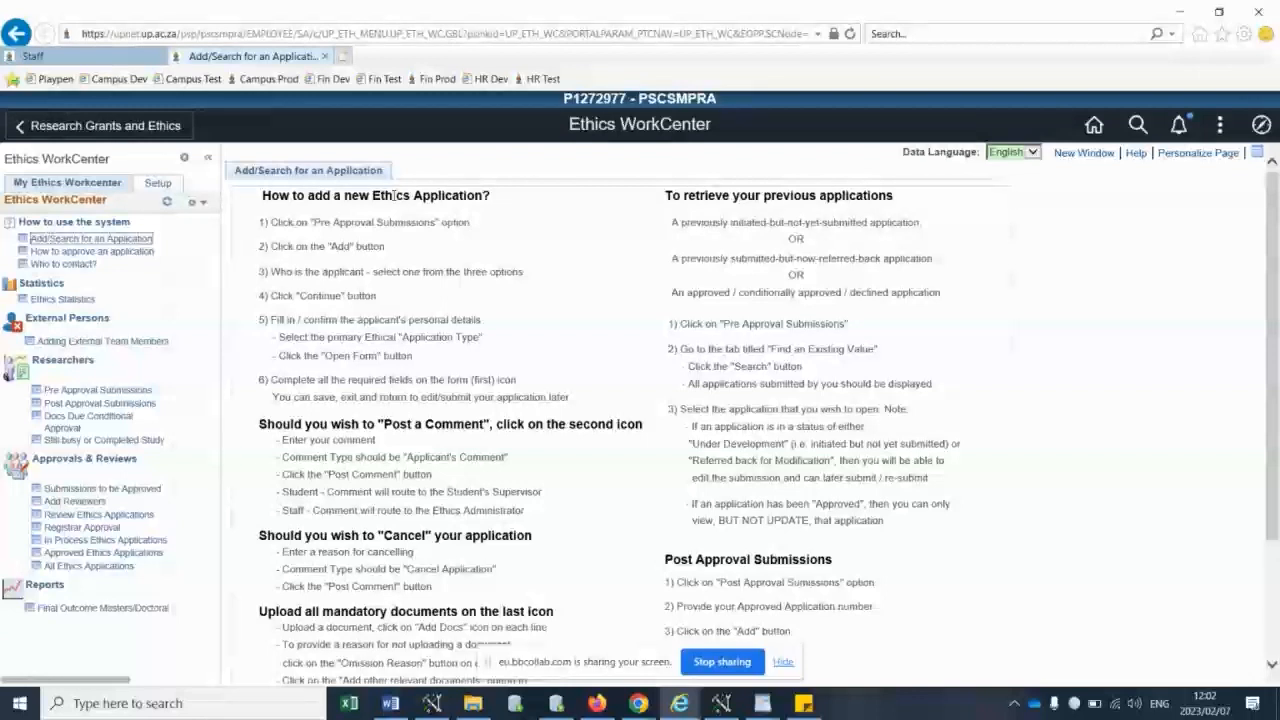
pyautogui.moveTo(362, 424); pyautogui.dragTo(490, 428)
pyautogui.moveTo(378, 535); pyautogui.dragTo(532, 537)
pyautogui.moveTo(322, 611); pyautogui.dragTo(608, 614)
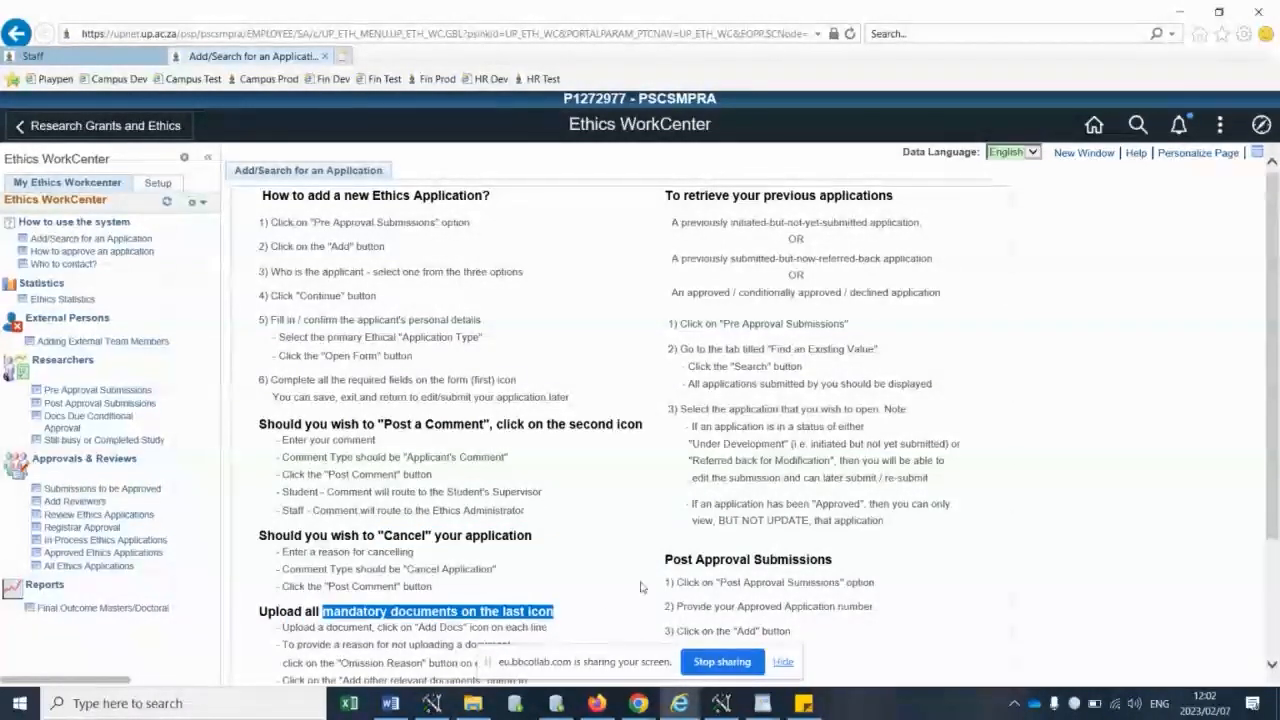
pyautogui.moveTo(684, 196); pyautogui.dragTo(893, 197)
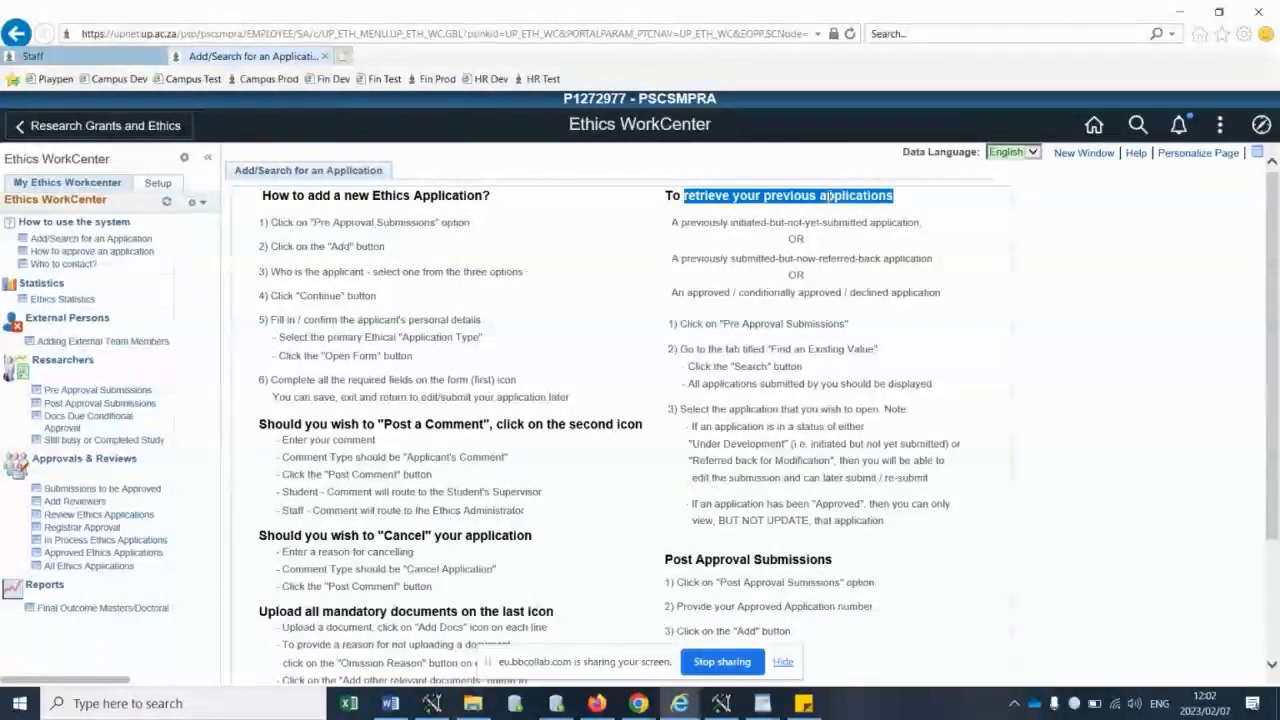
pyautogui.moveTo(666, 559); pyautogui.dragTo(832, 562)
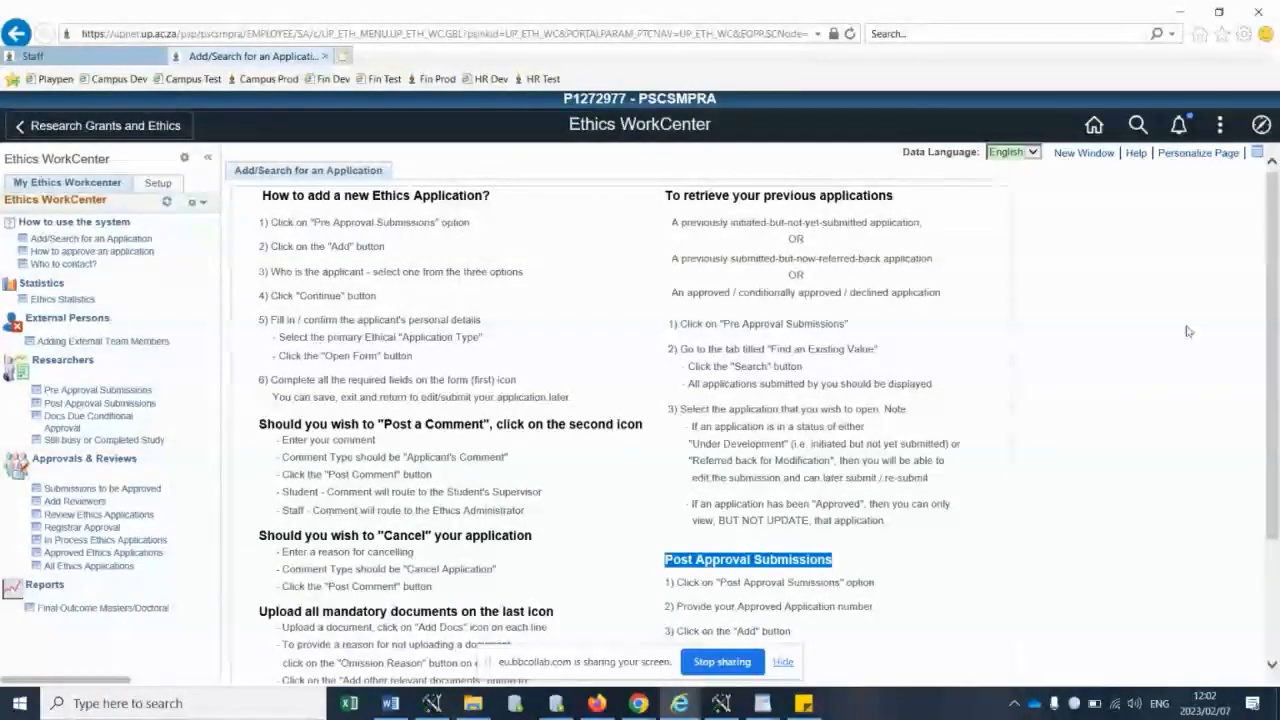
# - Review the Who to Contact page for the ethics administrators of the NAS application types
pyautogui.click(64, 266)
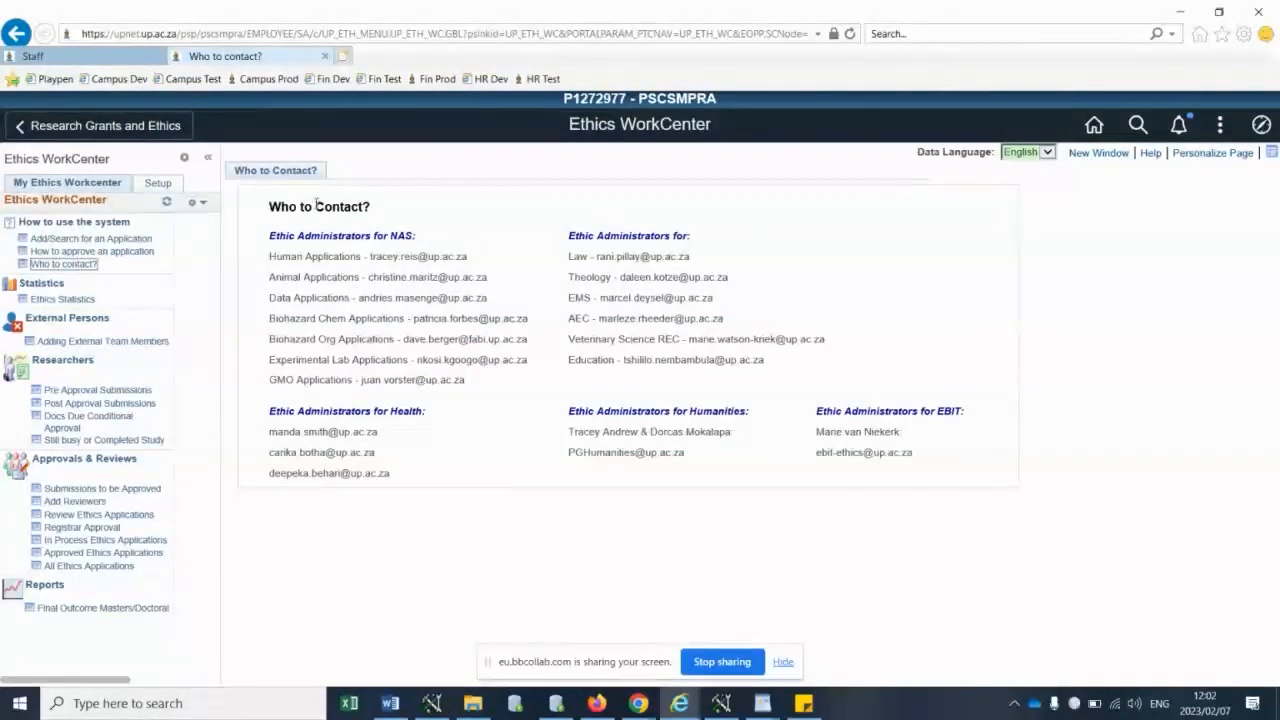
pyautogui.moveTo(269, 235); pyautogui.dragTo(413, 237)
pyautogui.moveTo(270, 262); pyautogui.dragTo(438, 282)
pyautogui.moveTo(352, 298); pyautogui.dragTo(270, 299)
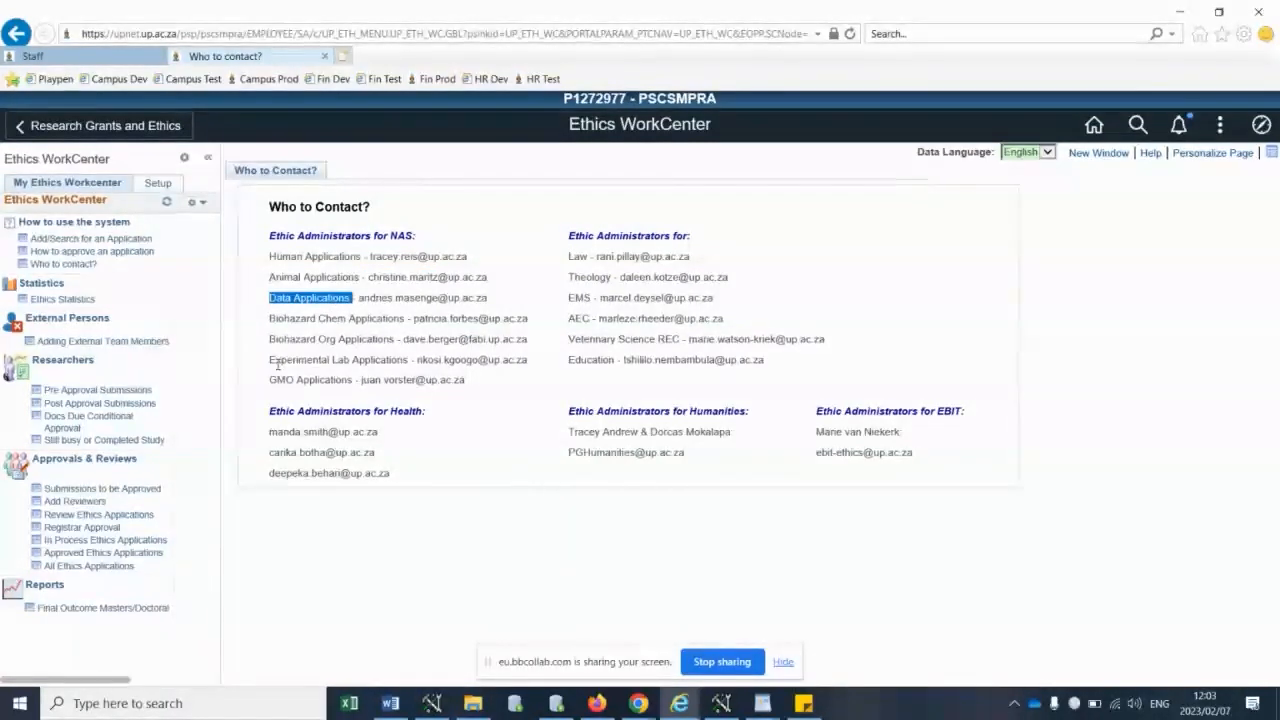
pyautogui.moveTo(270, 360); pyautogui.dragTo(352, 361)
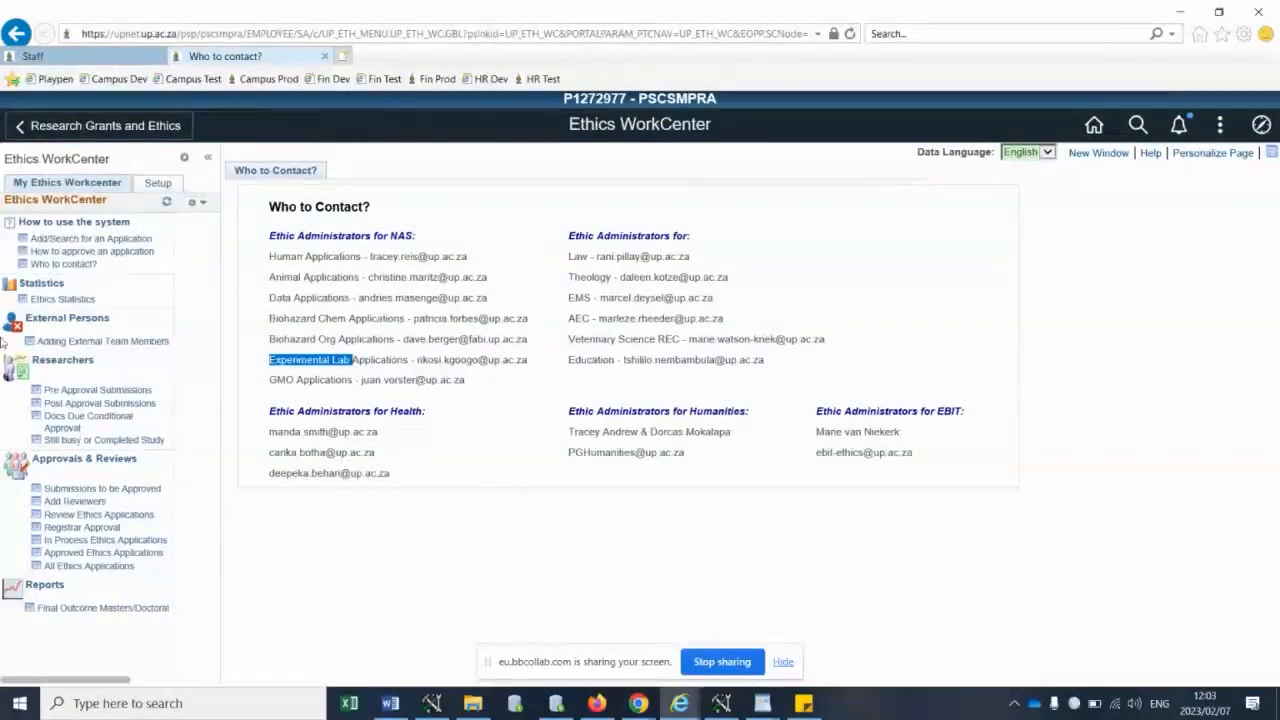
# - Open a blank External Persons form to see the fields required for adding an external team member
pyautogui.click(88, 343)
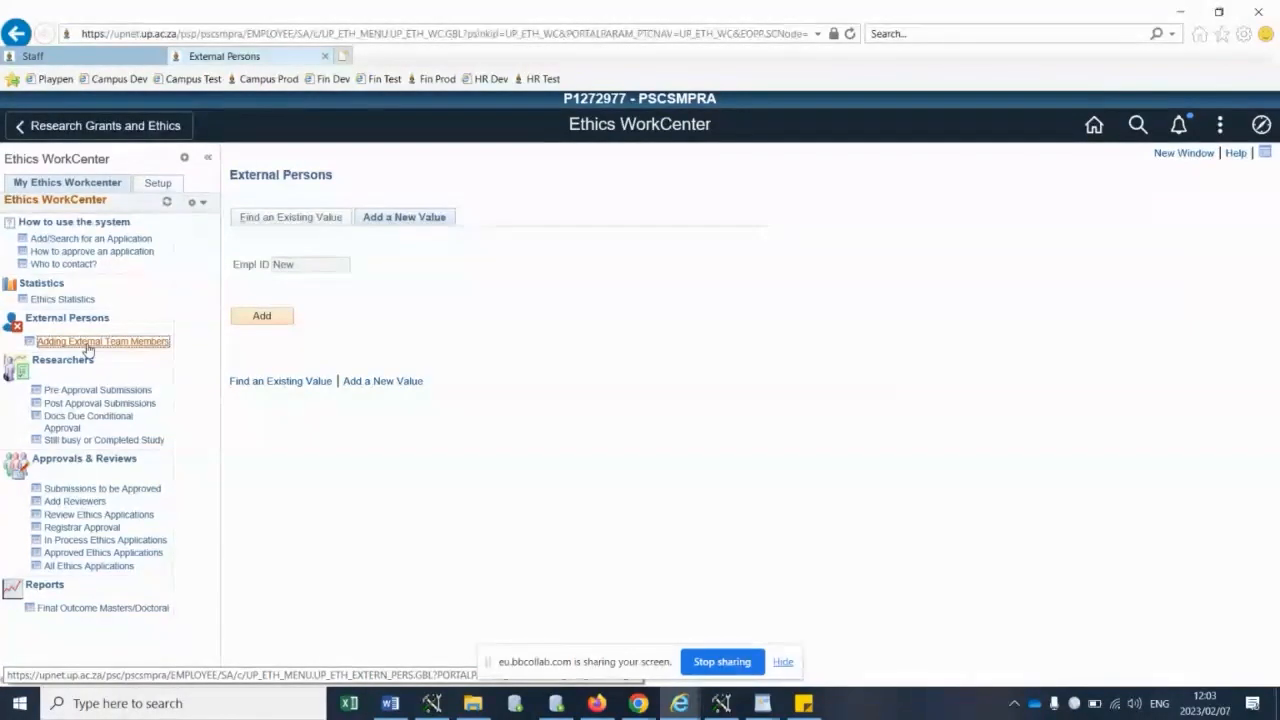
pyautogui.click(281, 320)
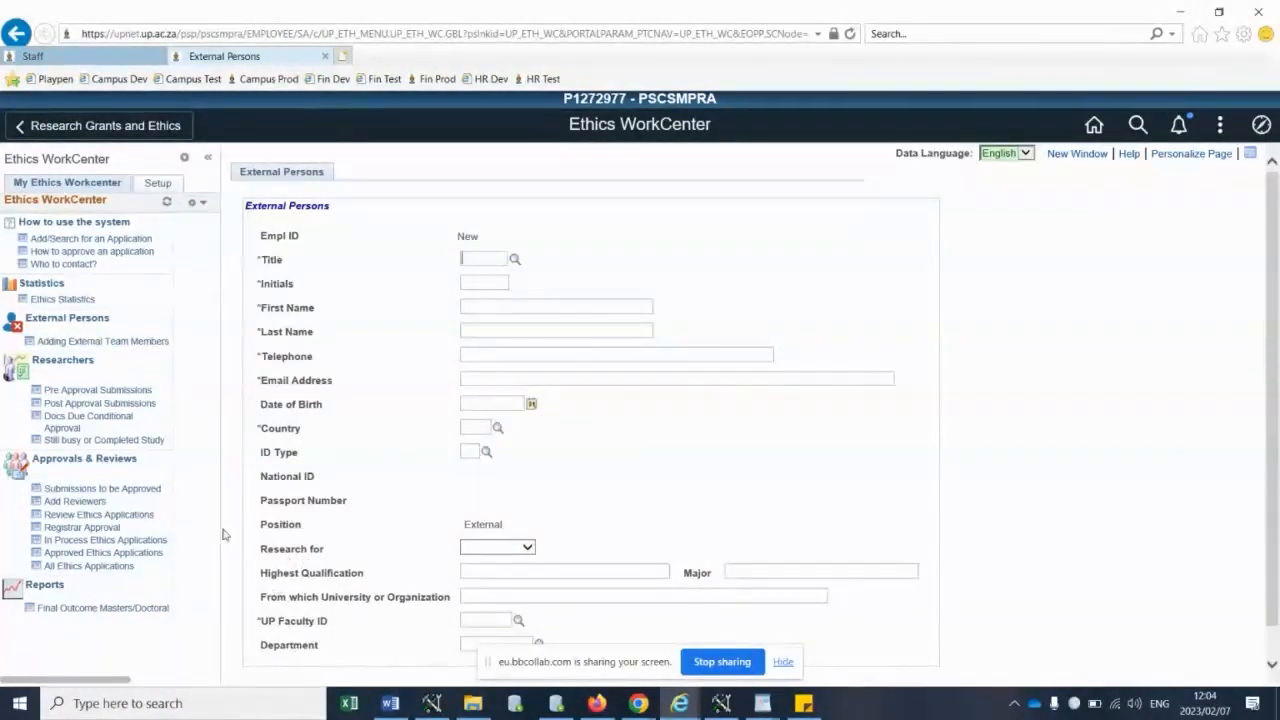
# - Add a new pre-approval ethics application with Myself as the applicant
pyautogui.click(72, 390)
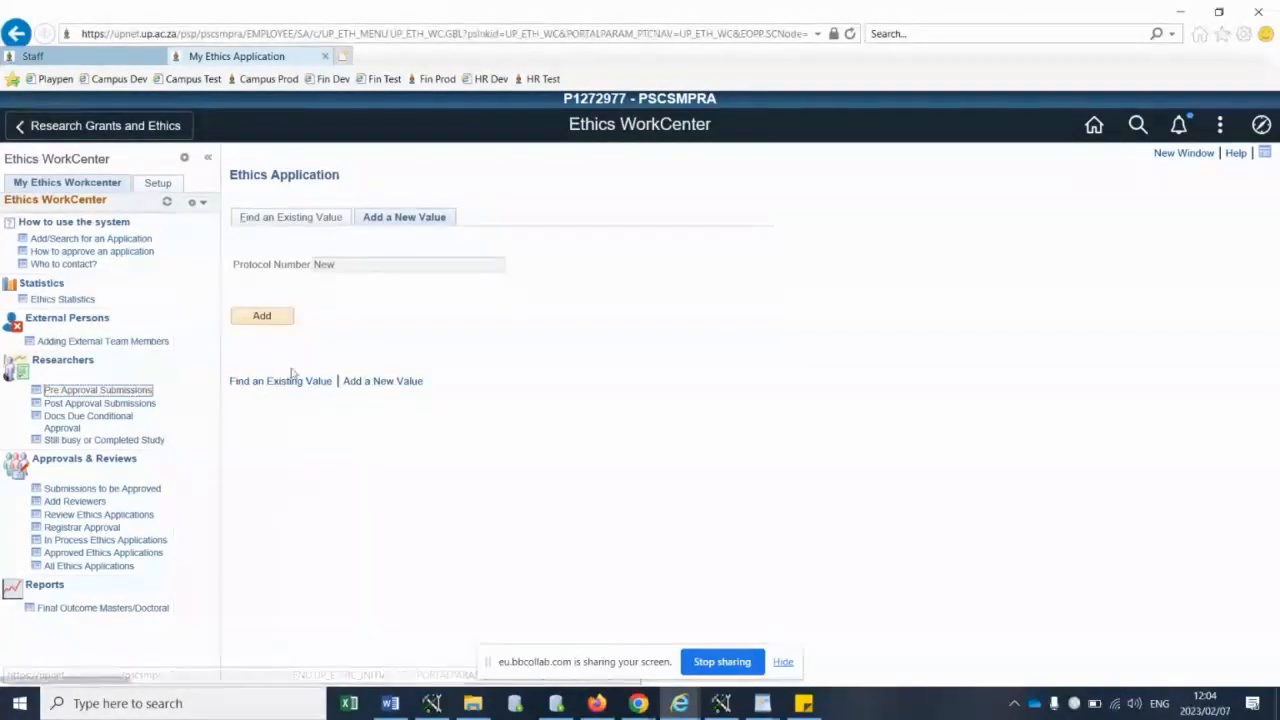
pyautogui.click(260, 318)
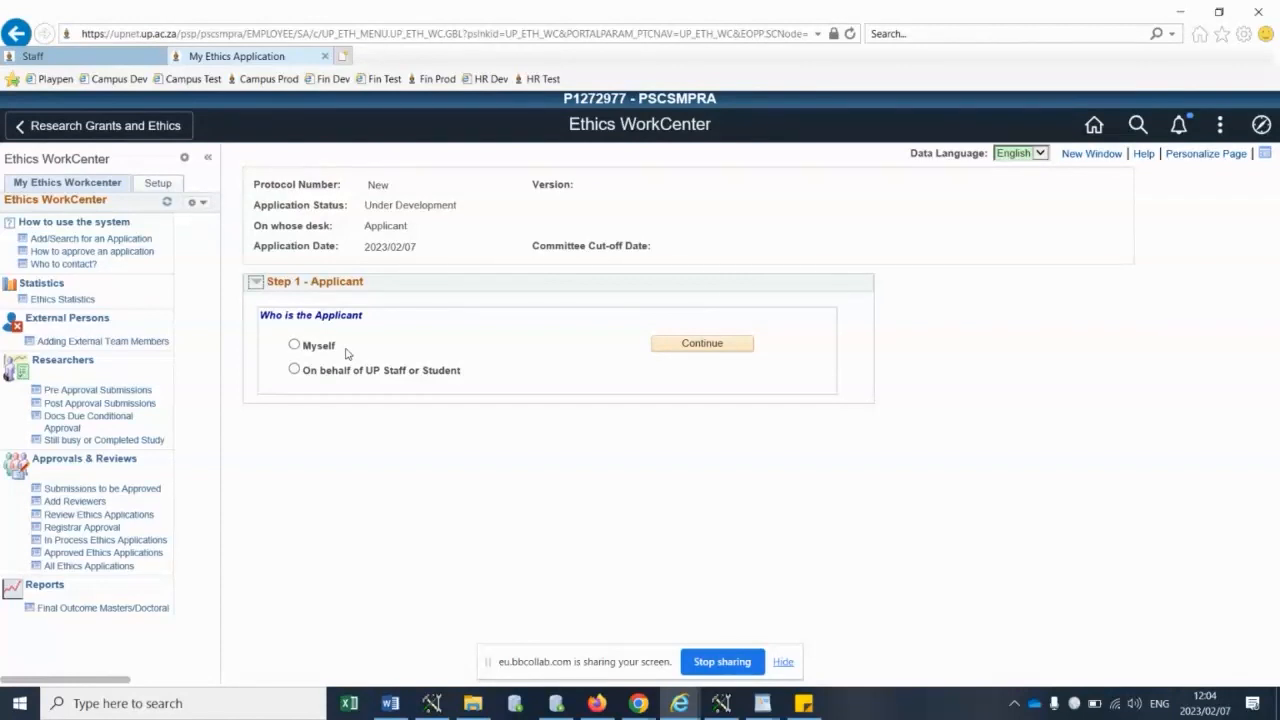
pyautogui.click(293, 369)
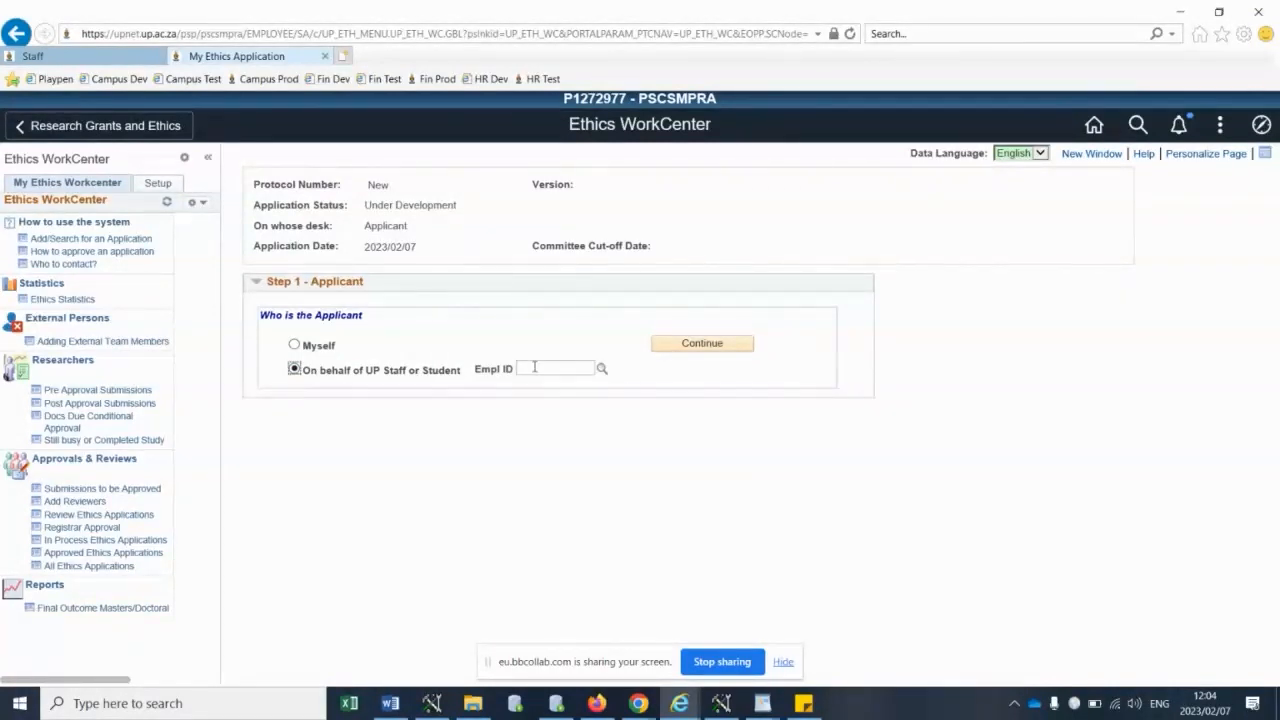
pyautogui.click(294, 345)
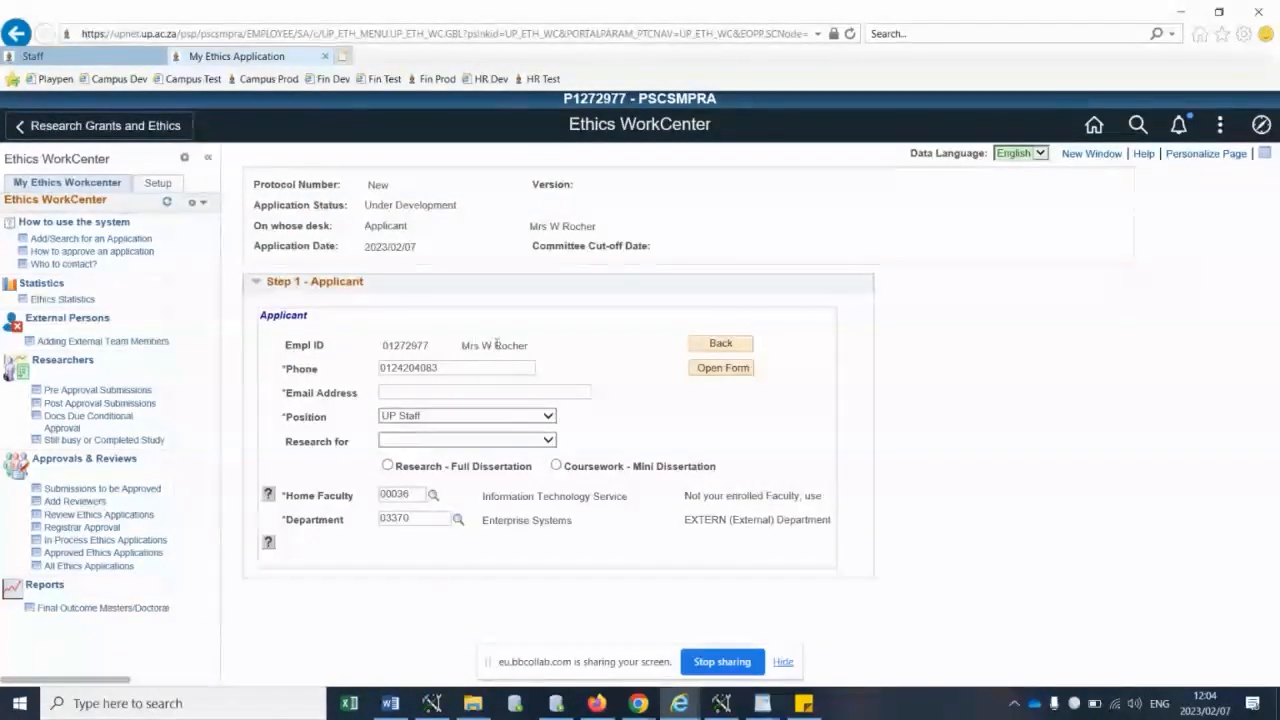
# - Set the applicant's position to UP Student and the research purpose to Doctoral
pyautogui.click(407, 391)
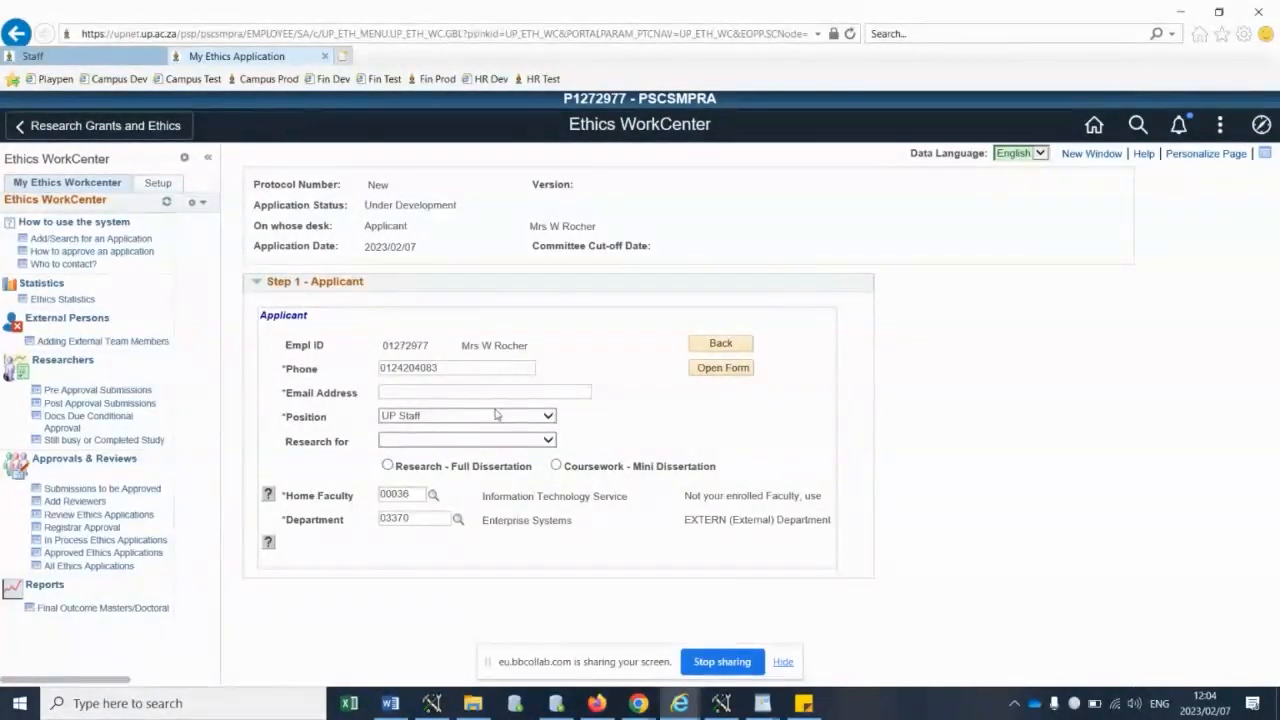
pyautogui.click(537, 418)
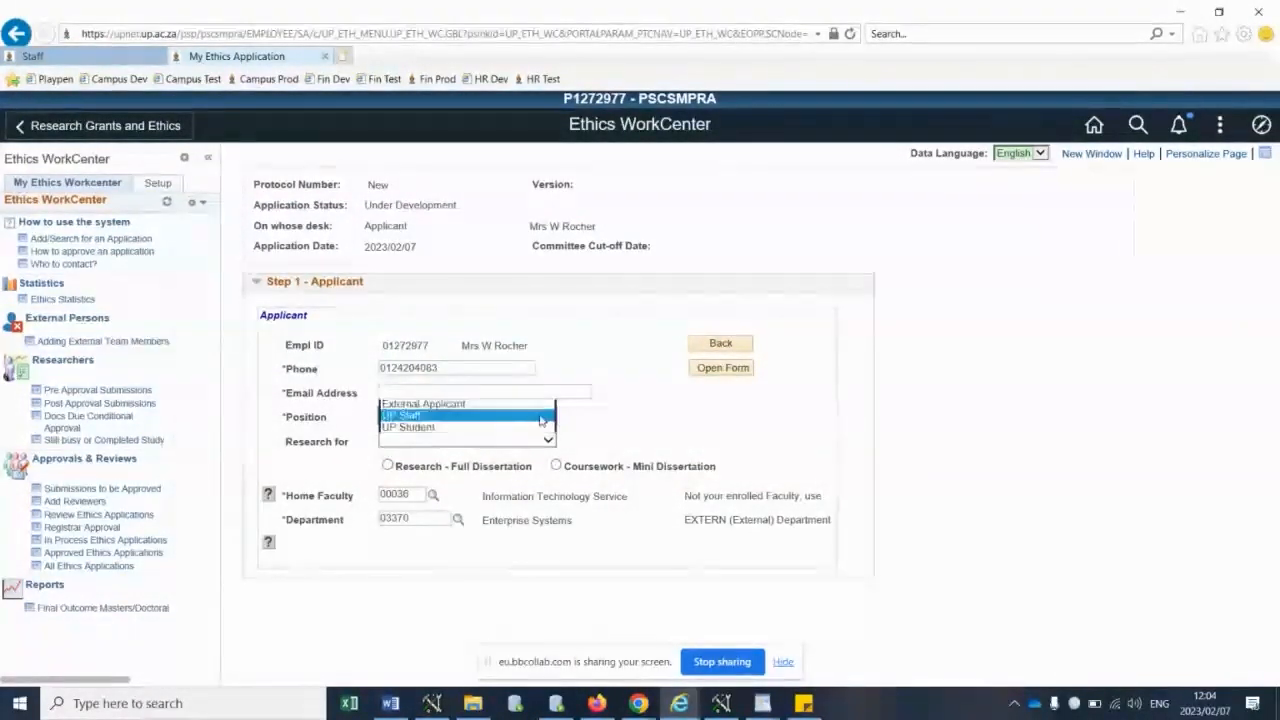
pyautogui.click(491, 429)
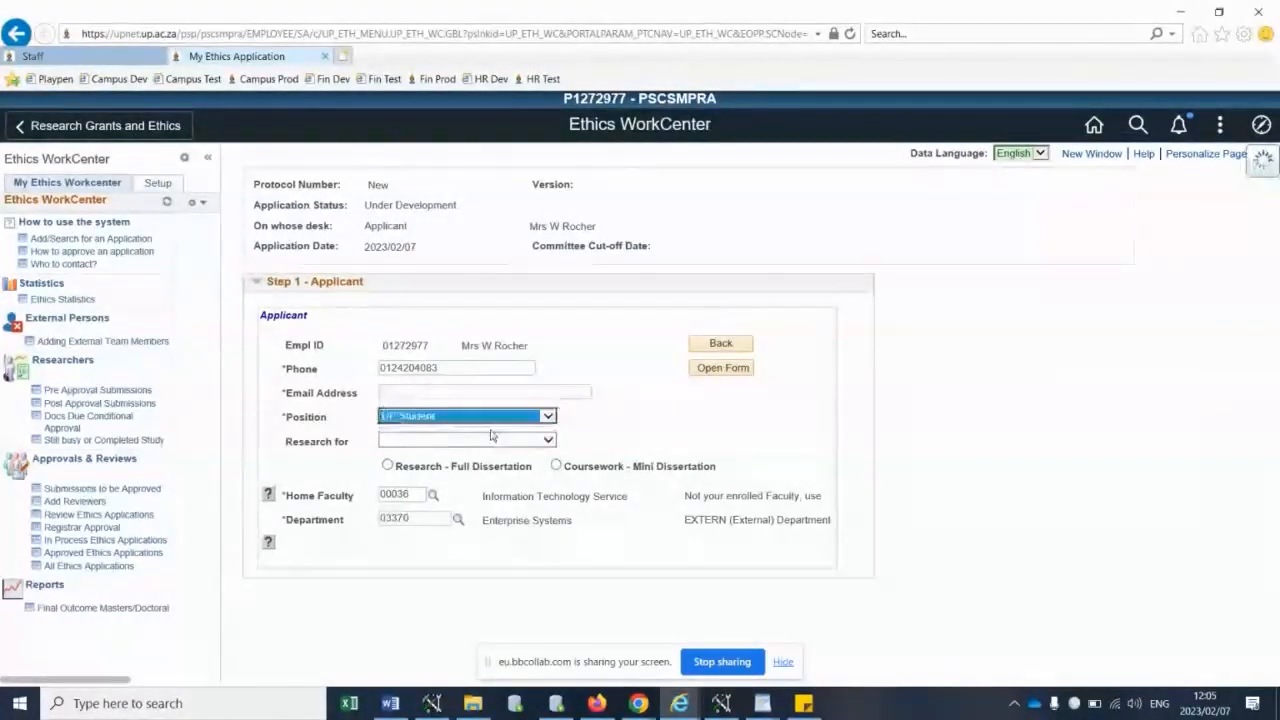
pyautogui.click(546, 441)
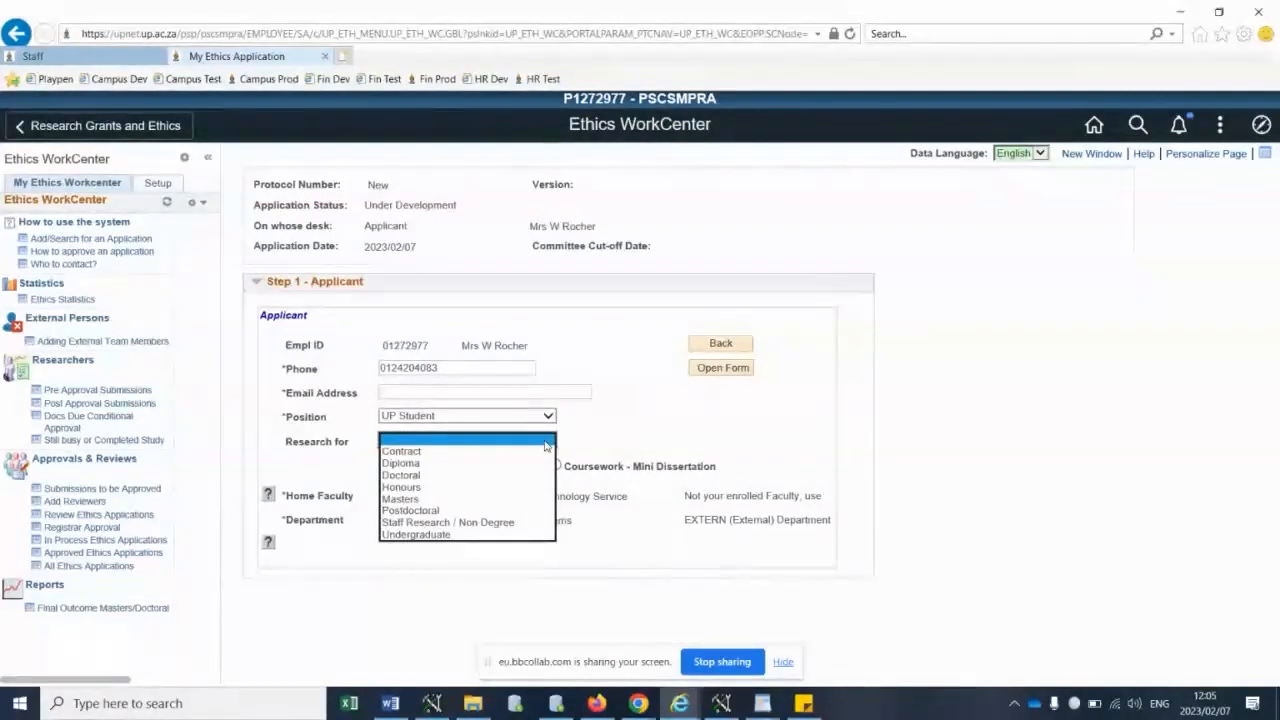
pyautogui.click(406, 477)
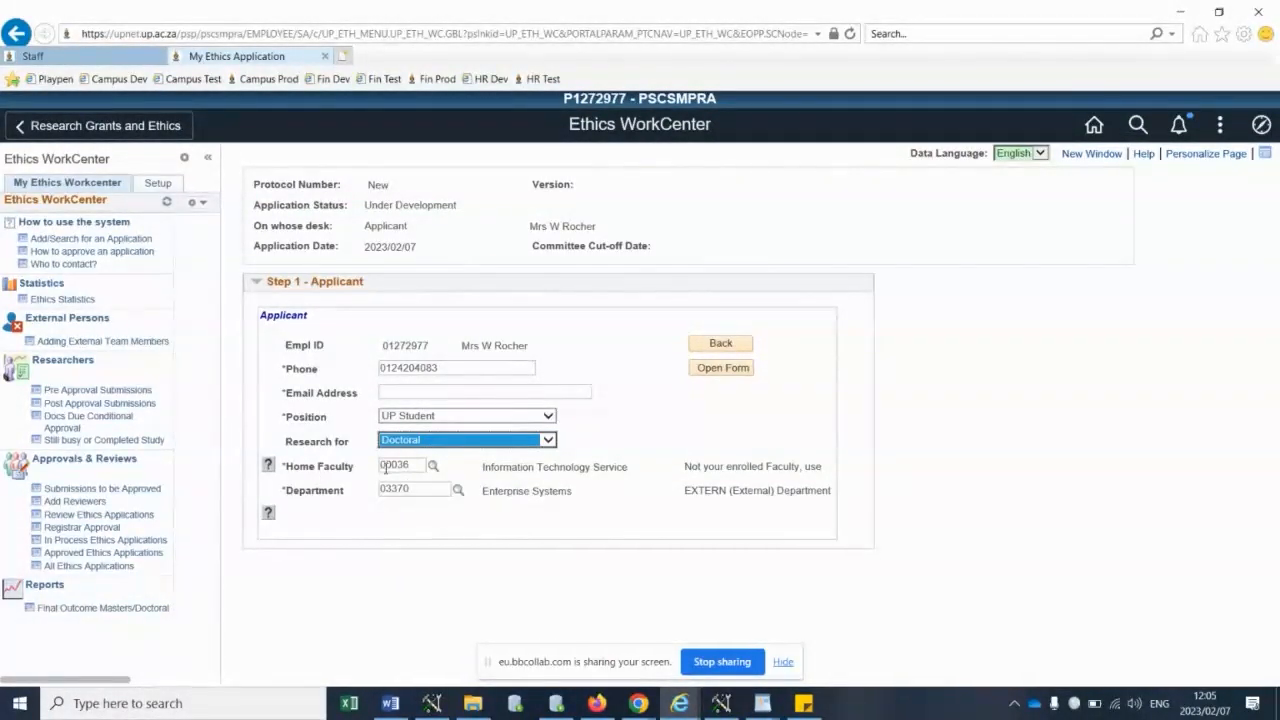
# - Set the home faculty to 00002 Natural and Agricultural Sc and the department to 00209 Geology
pyautogui.moveTo(411, 466); pyautogui.dragTo(399, 467)
pyautogui.write('002')
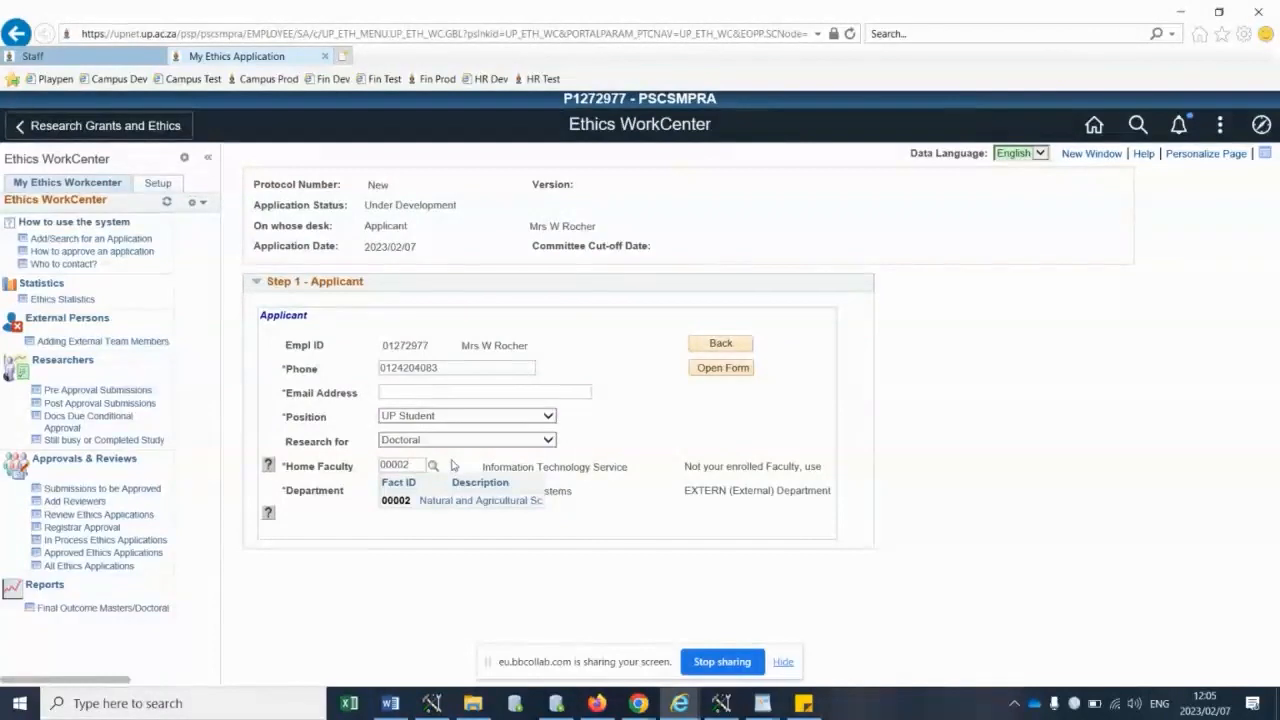
pyautogui.click(429, 487)
pyautogui.click(457, 494)
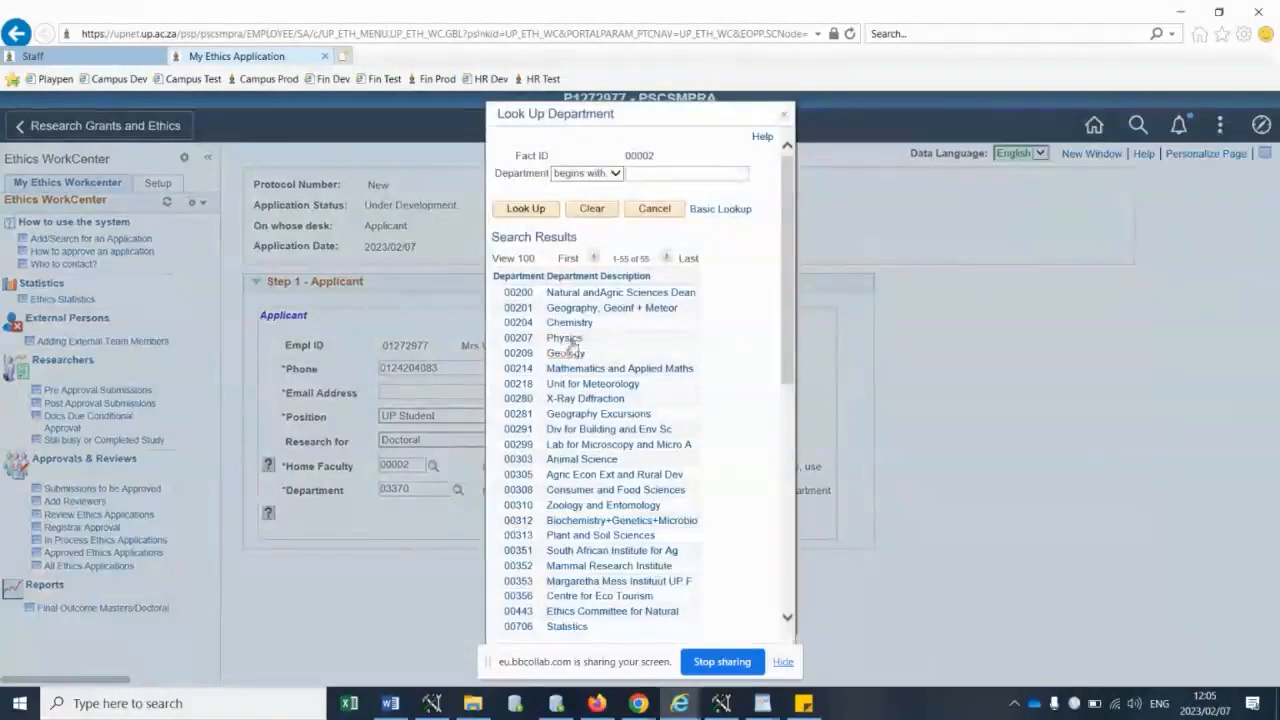
pyautogui.click(565, 353)
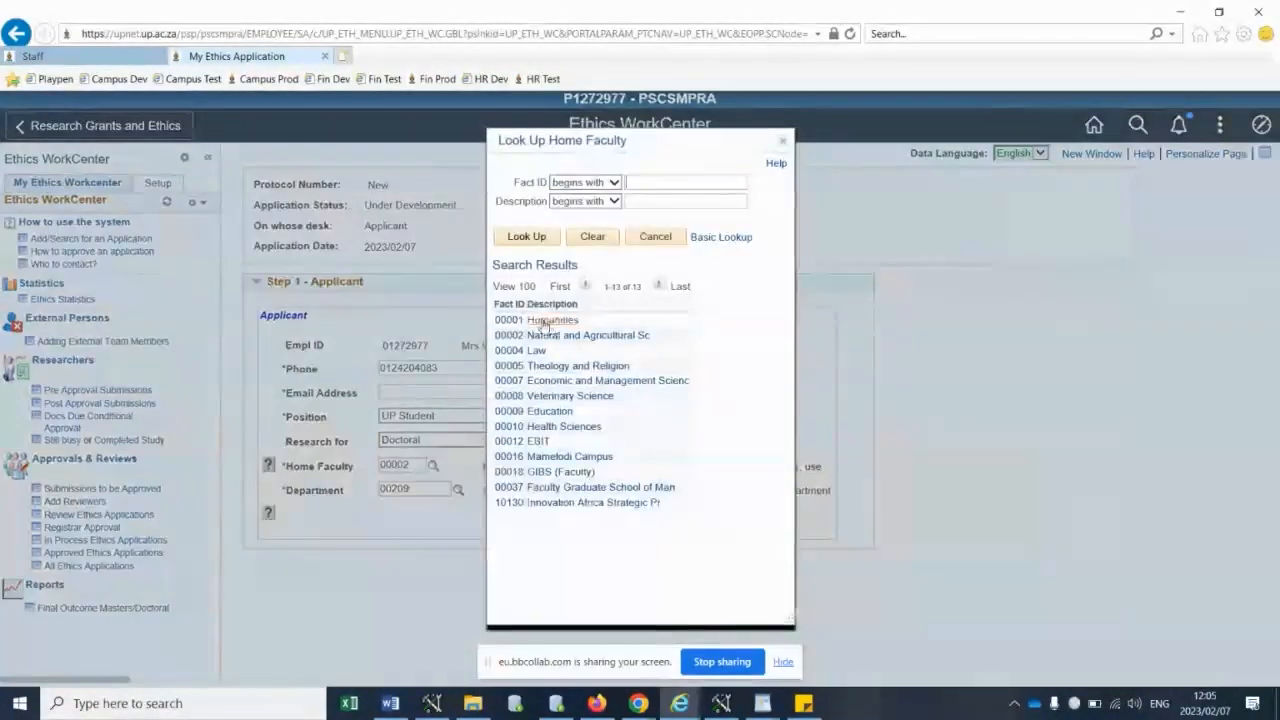
pyautogui.click(505, 341)
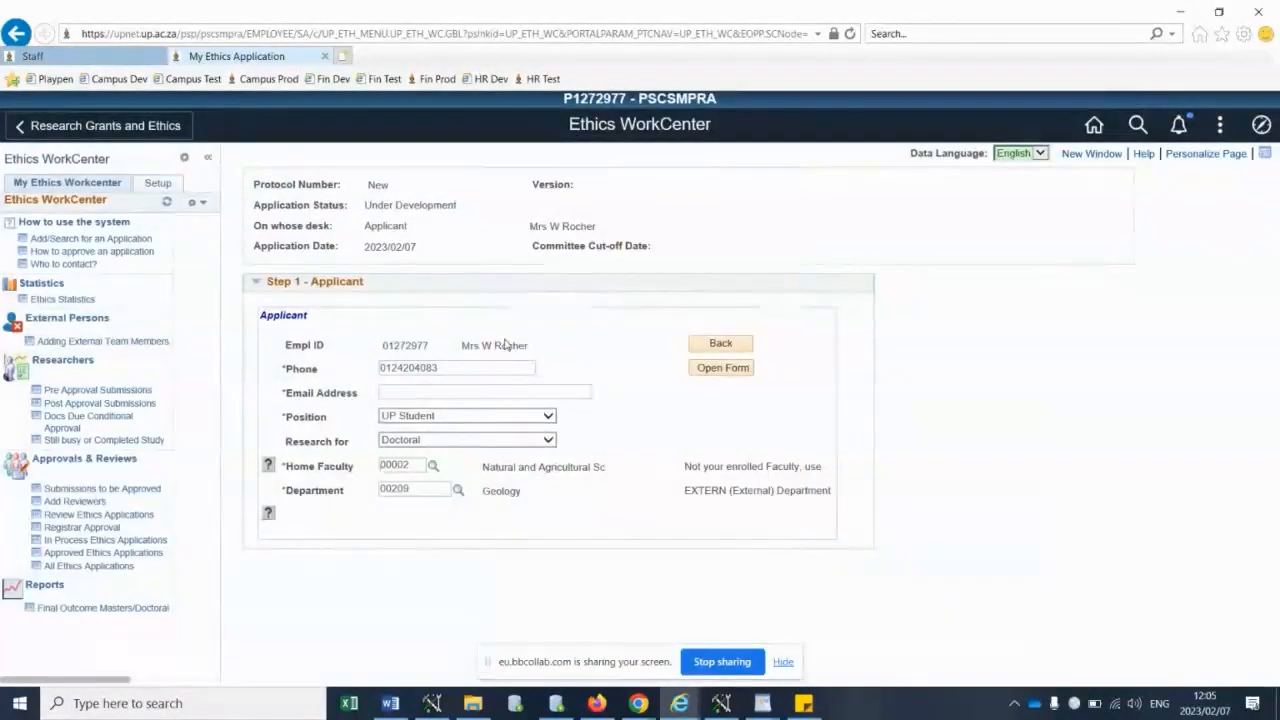
# - Switch the applicant's home faculty to 00001 Humanities
pyautogui.moveTo(398, 466); pyautogui.dragTo(417, 471)
pyautogui.click(432, 468)
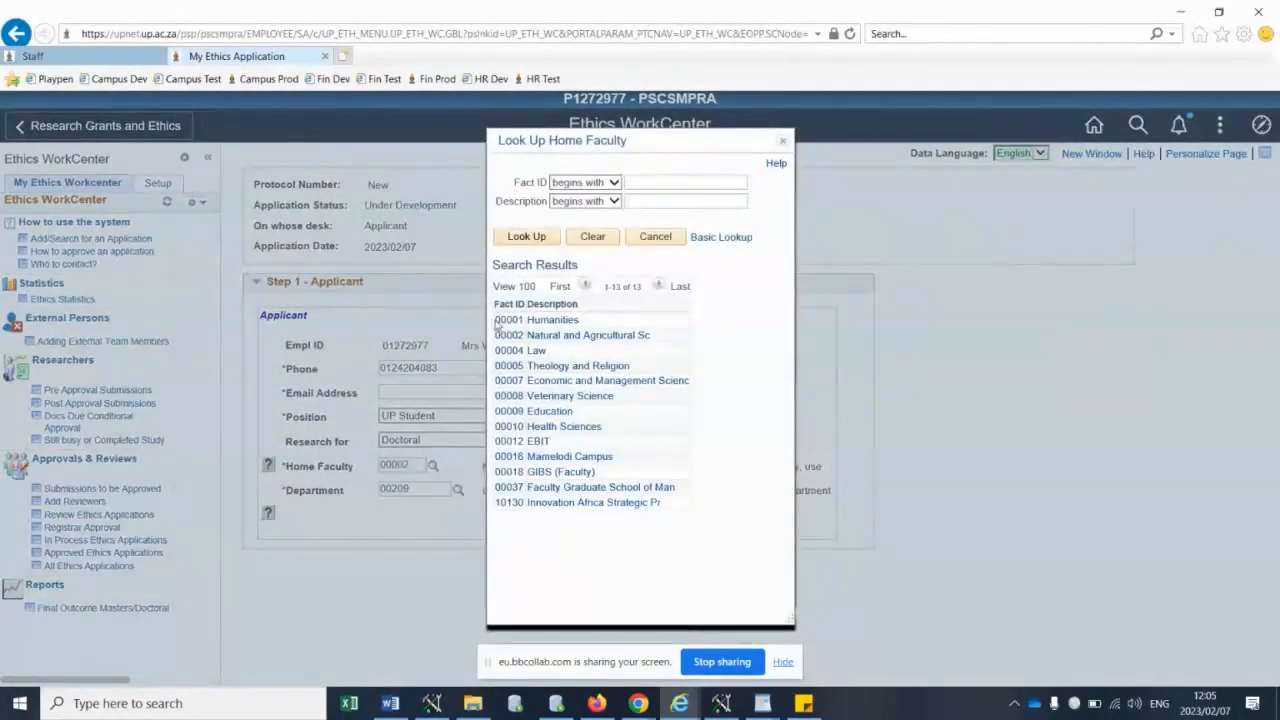
pyautogui.click(508, 320)
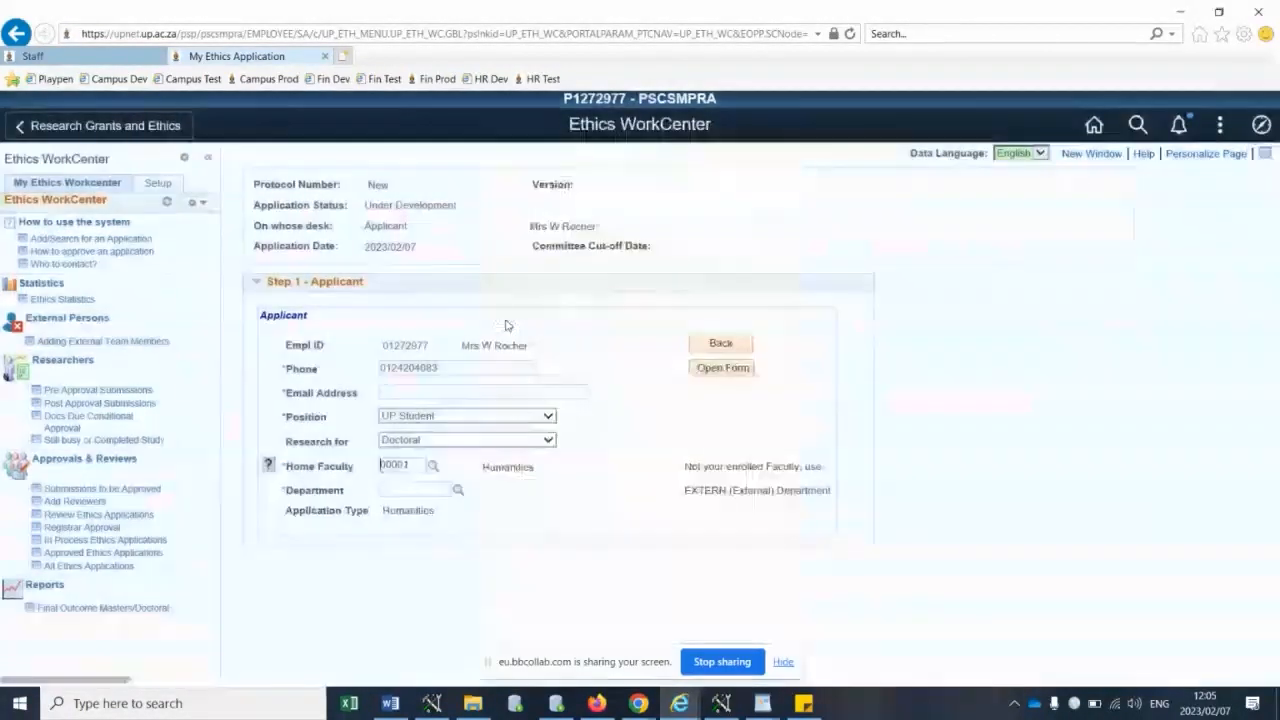
# - Set the home faculty back to 00002 Natural and Agricultural Sc and show the available application types
pyautogui.click(433, 467)
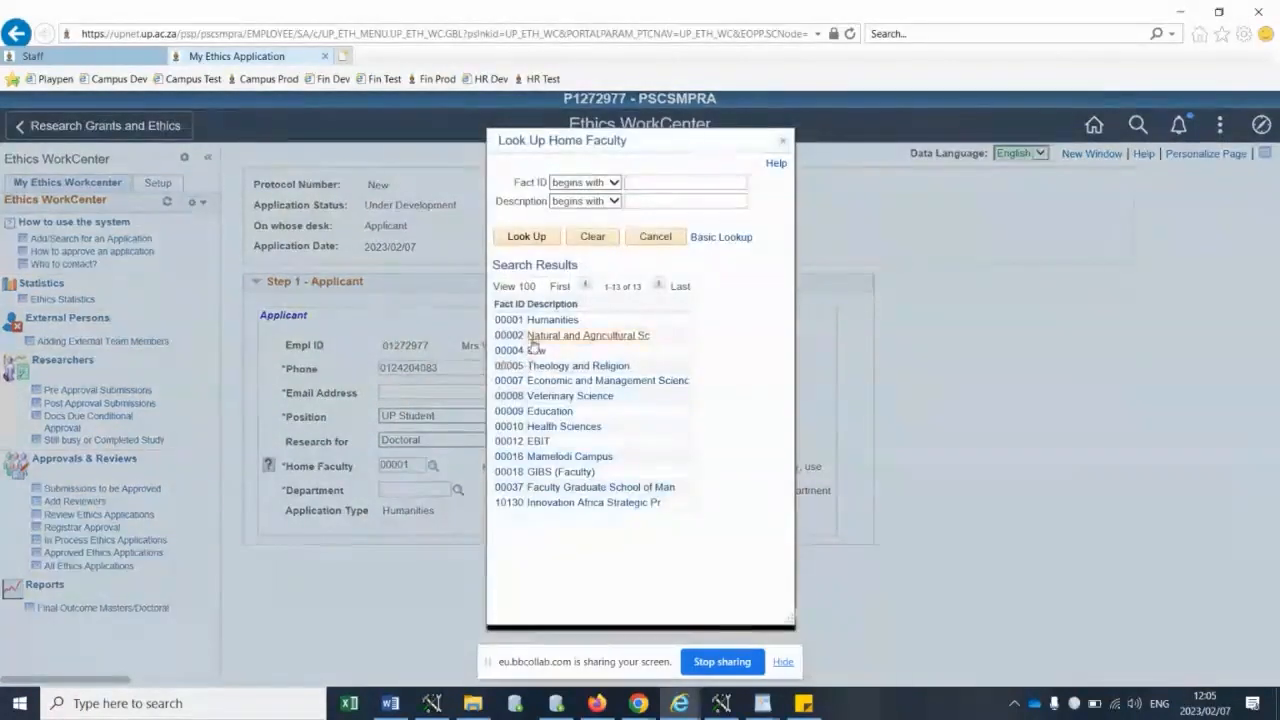
pyautogui.click(530, 334)
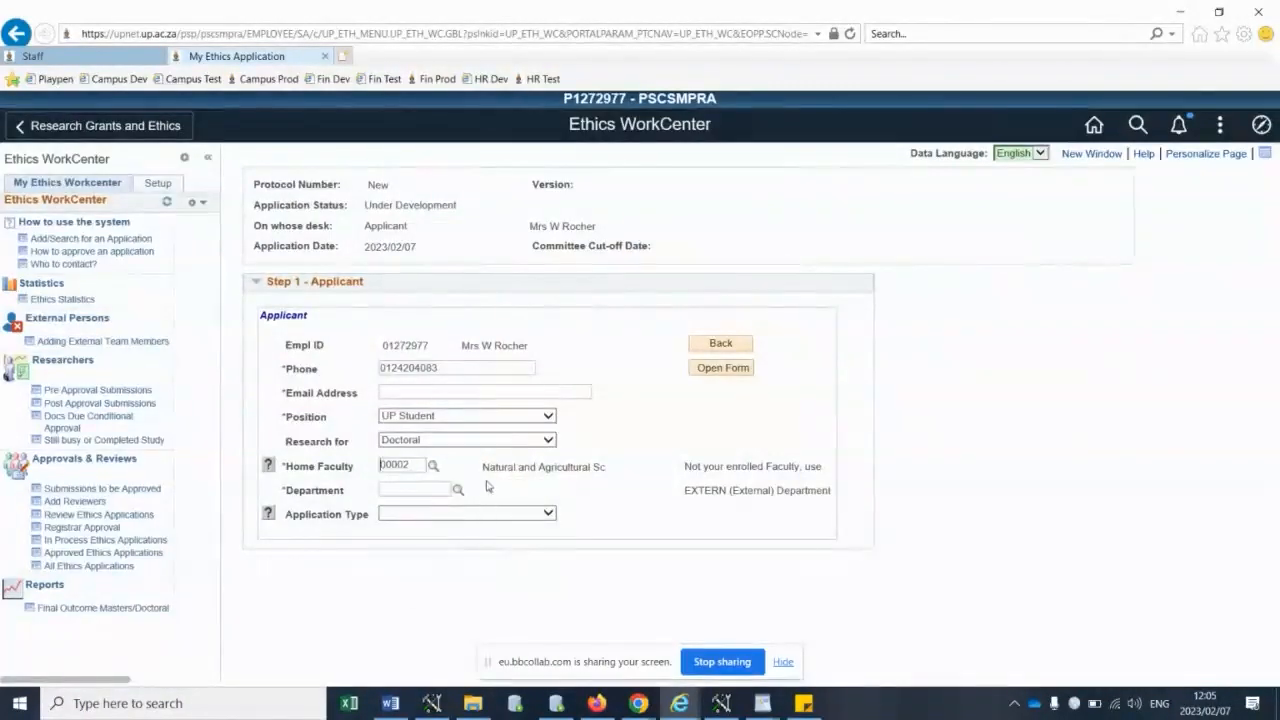
pyautogui.click(470, 514)
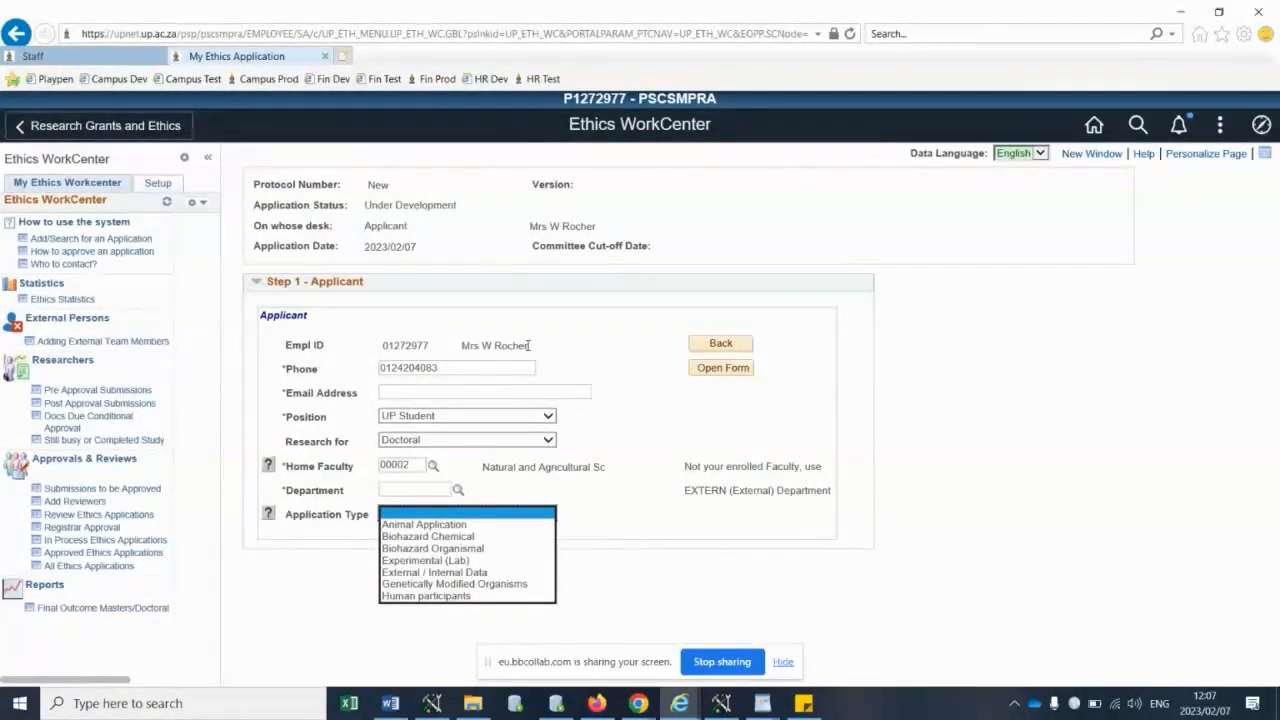
# - Switch to Firefox and add a new ethics application under Pre Approval Submissions with Myself as the applicant
pyautogui.click(598, 704)
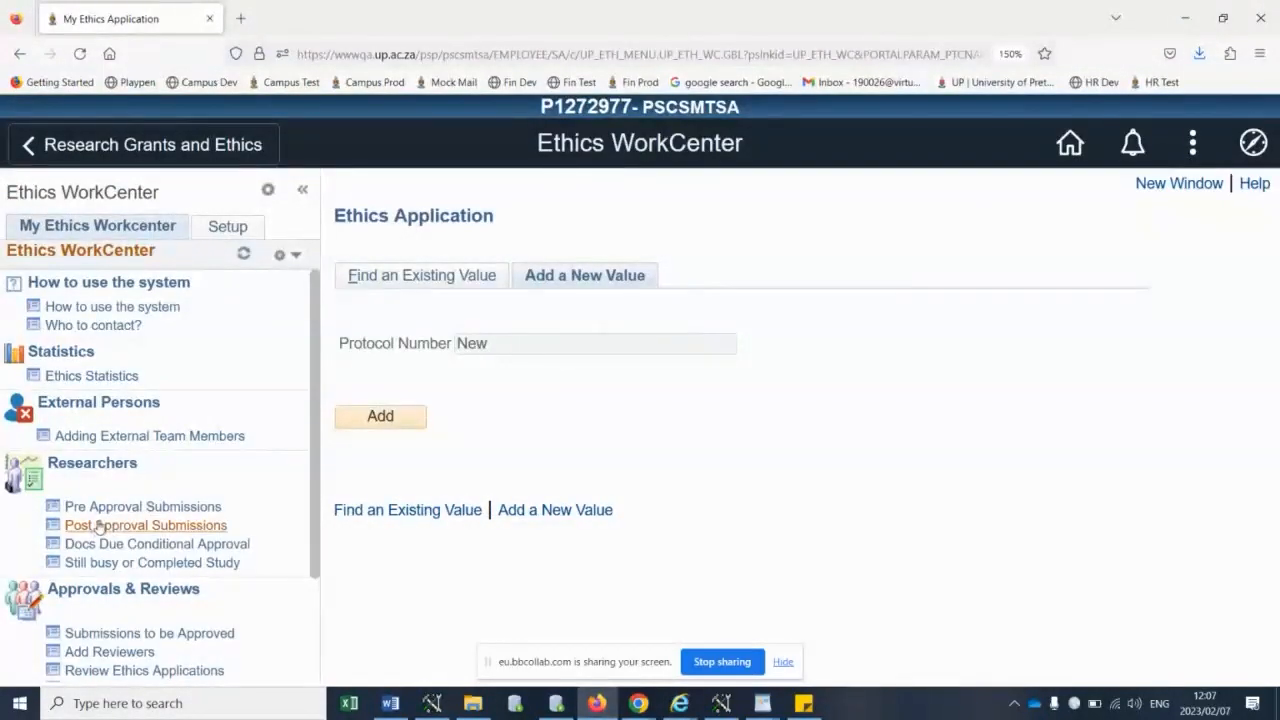
pyautogui.click(128, 508)
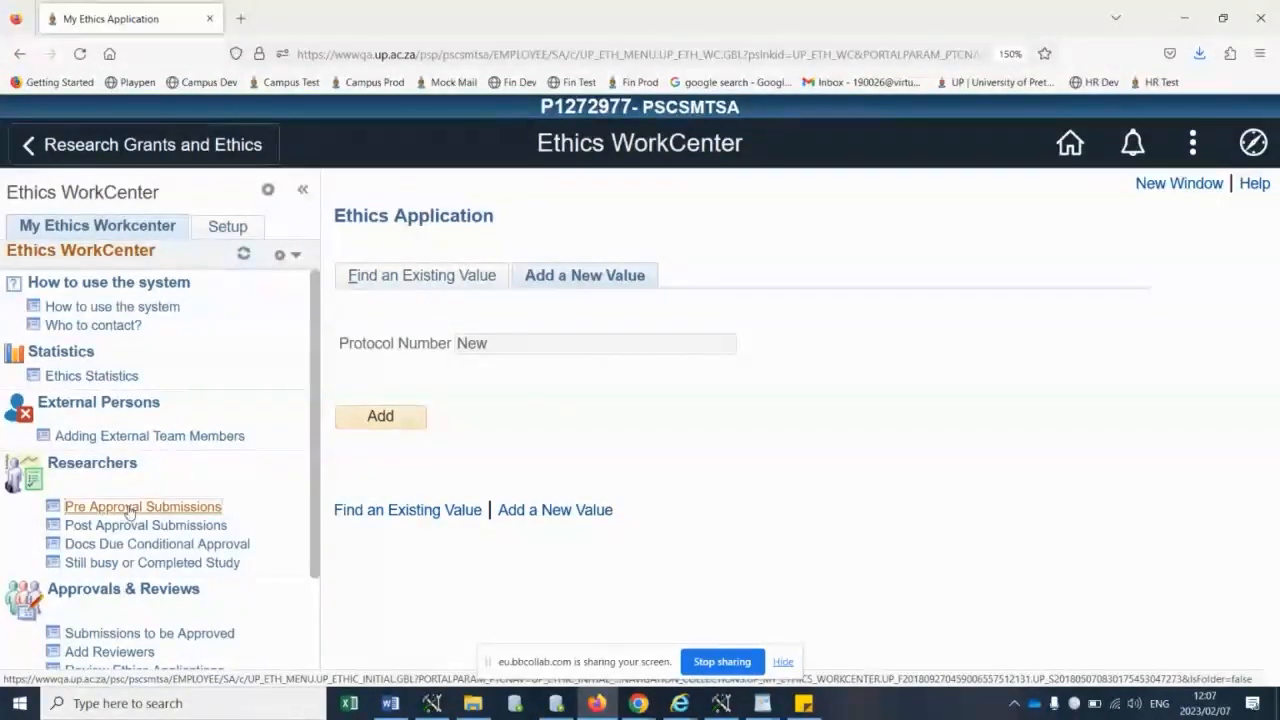
pyautogui.click(381, 420)
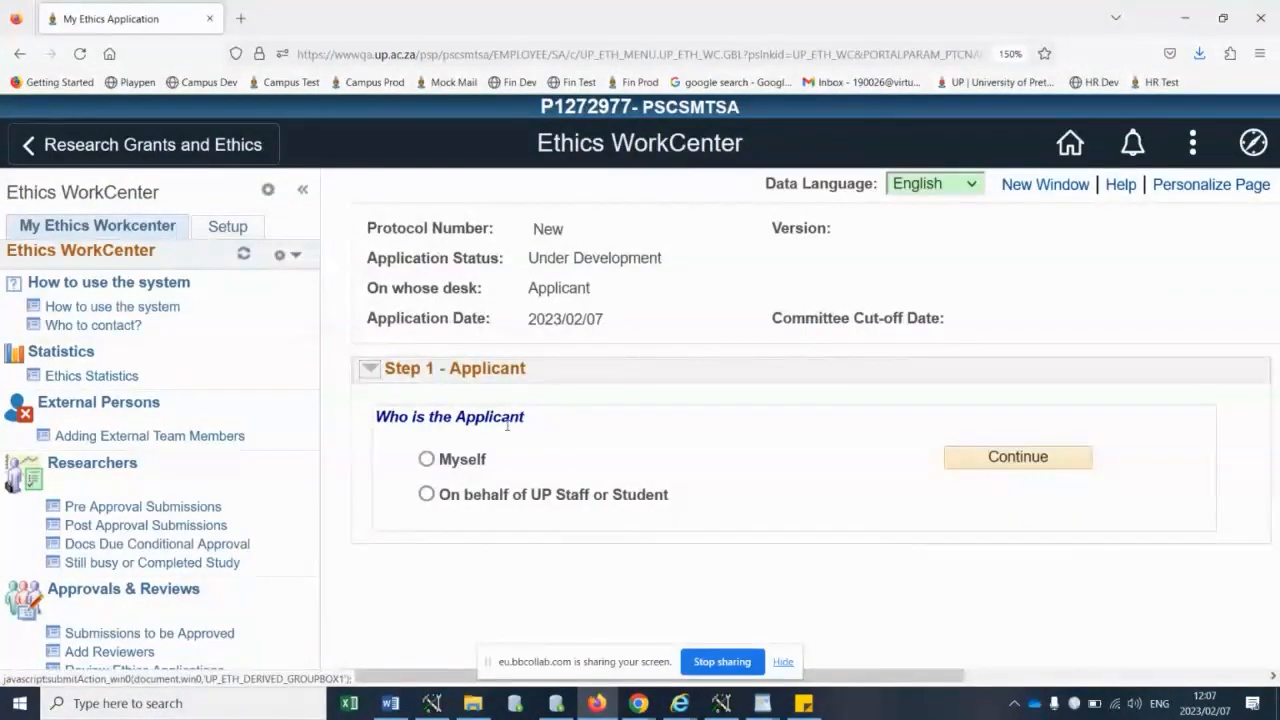
pyautogui.click(427, 459)
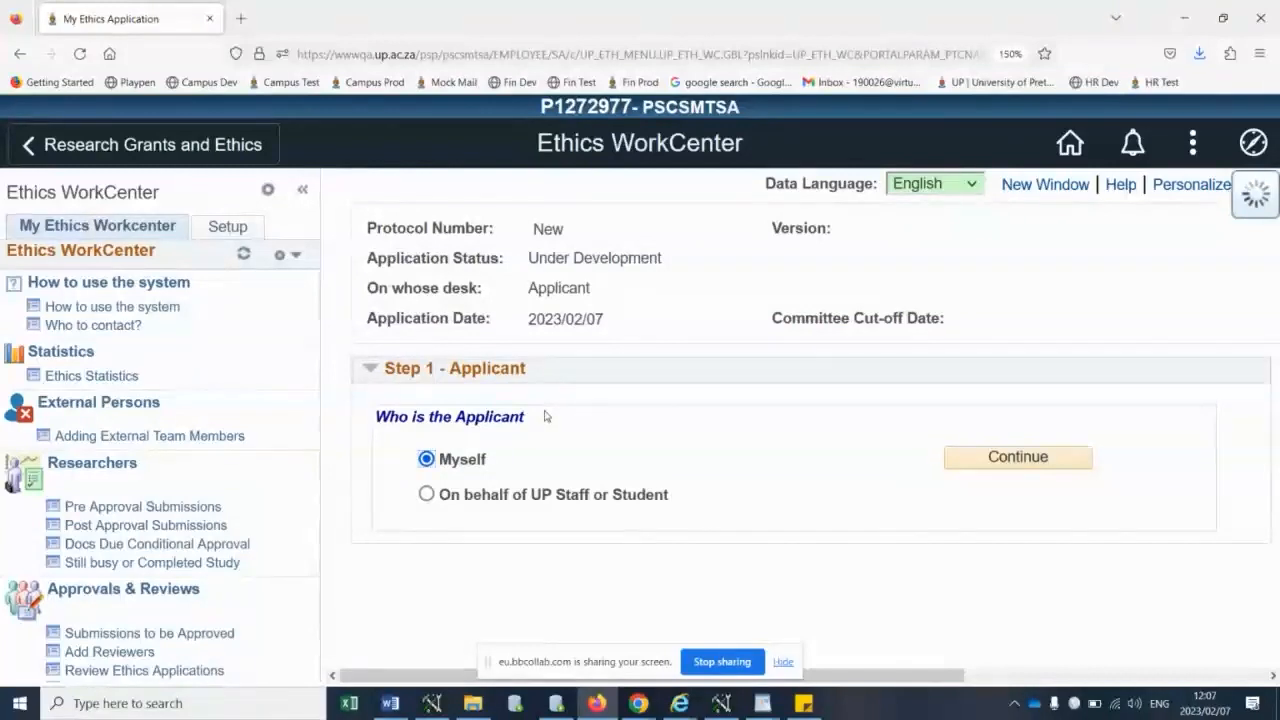
# - Set the research purpose to Doctoral and the applicant's position to UP Student
pyautogui.hotkey('ctrl', '-')
pyautogui.hotkey('ctrl', '-')
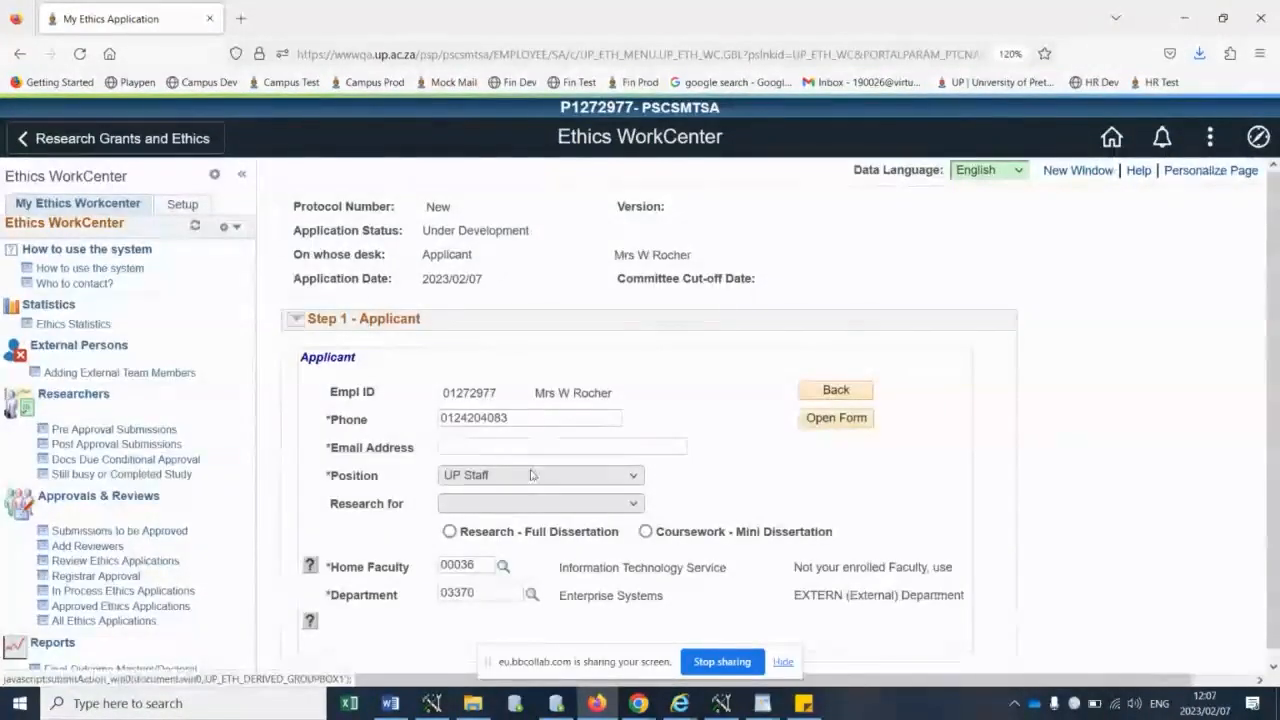
pyautogui.click(530, 503)
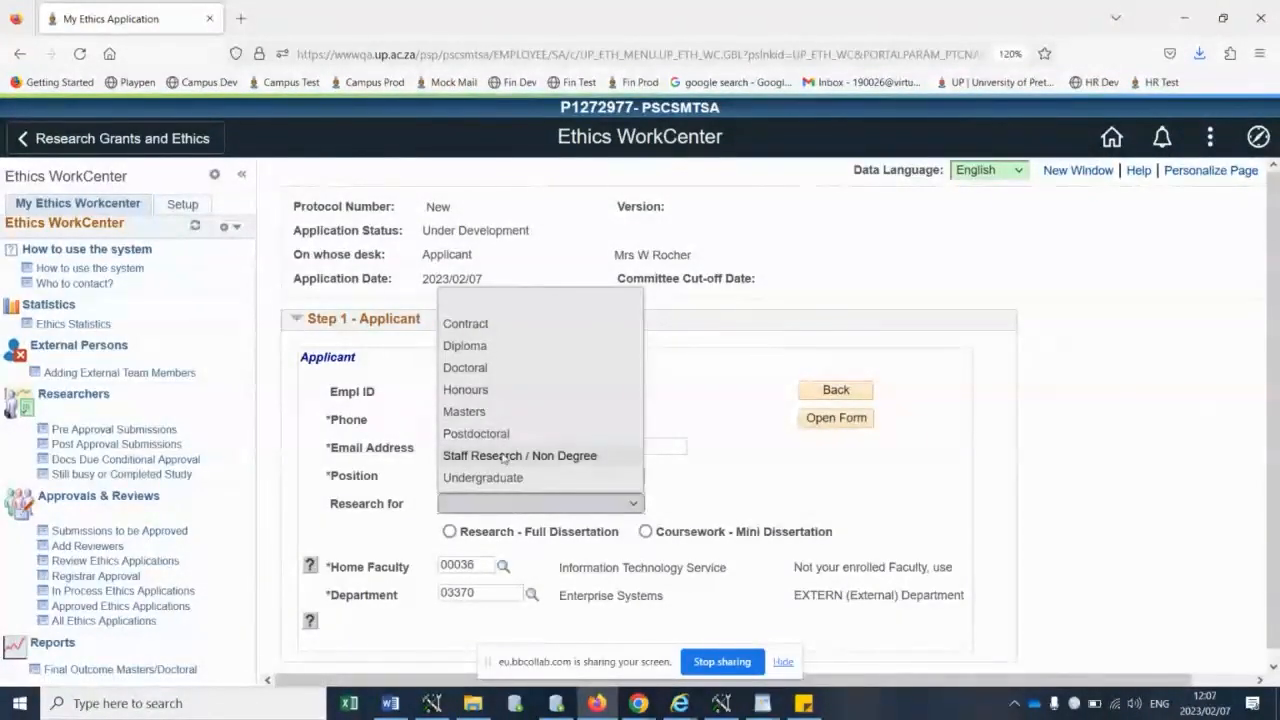
pyautogui.click(468, 367)
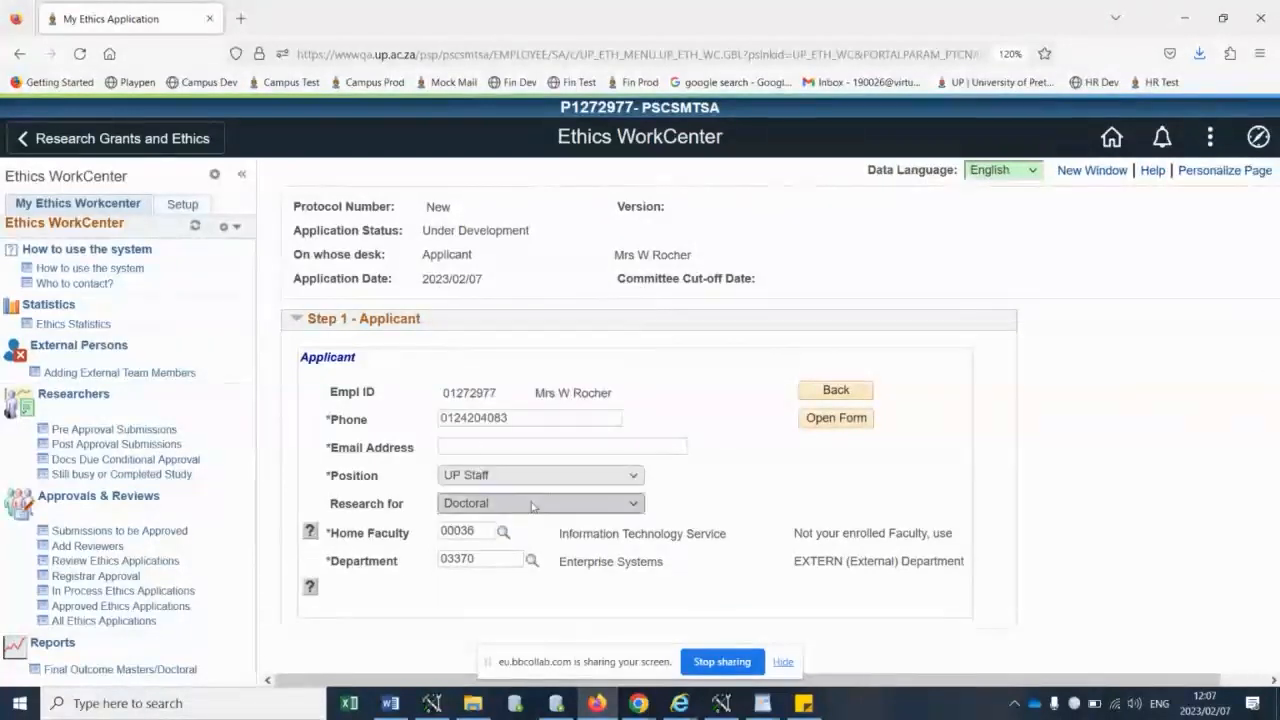
pyautogui.click(530, 475)
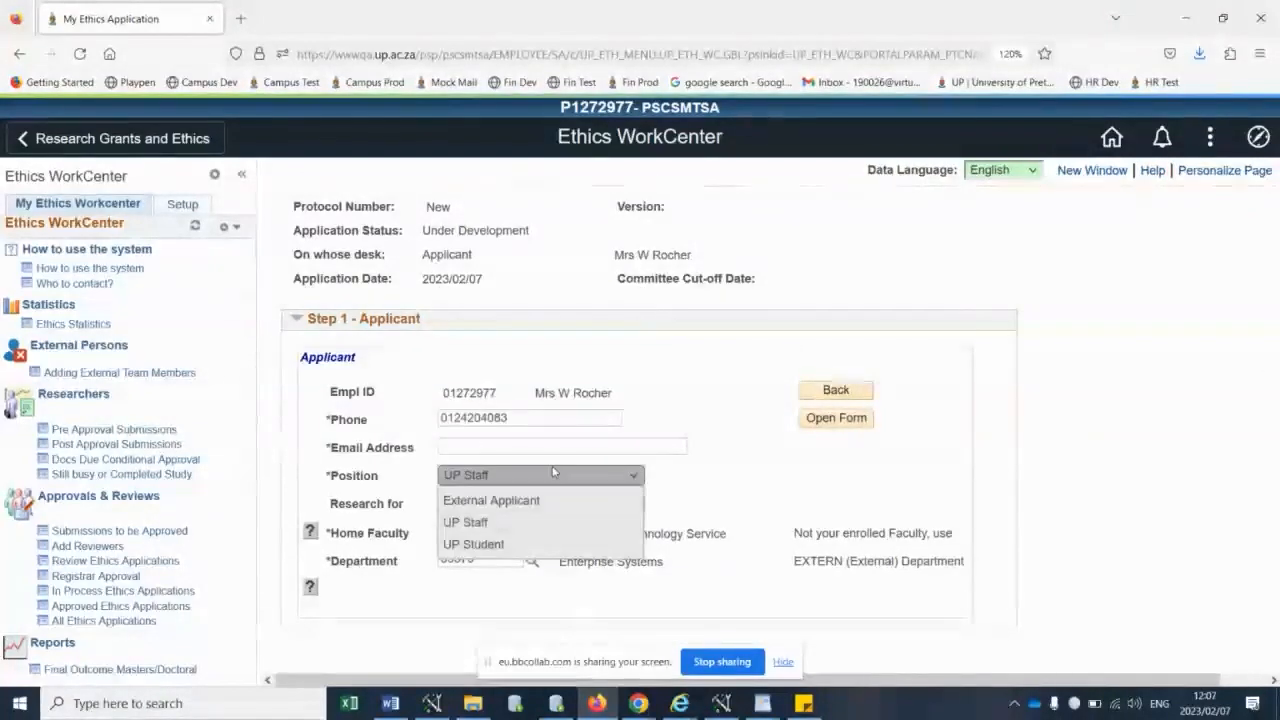
pyautogui.click(484, 545)
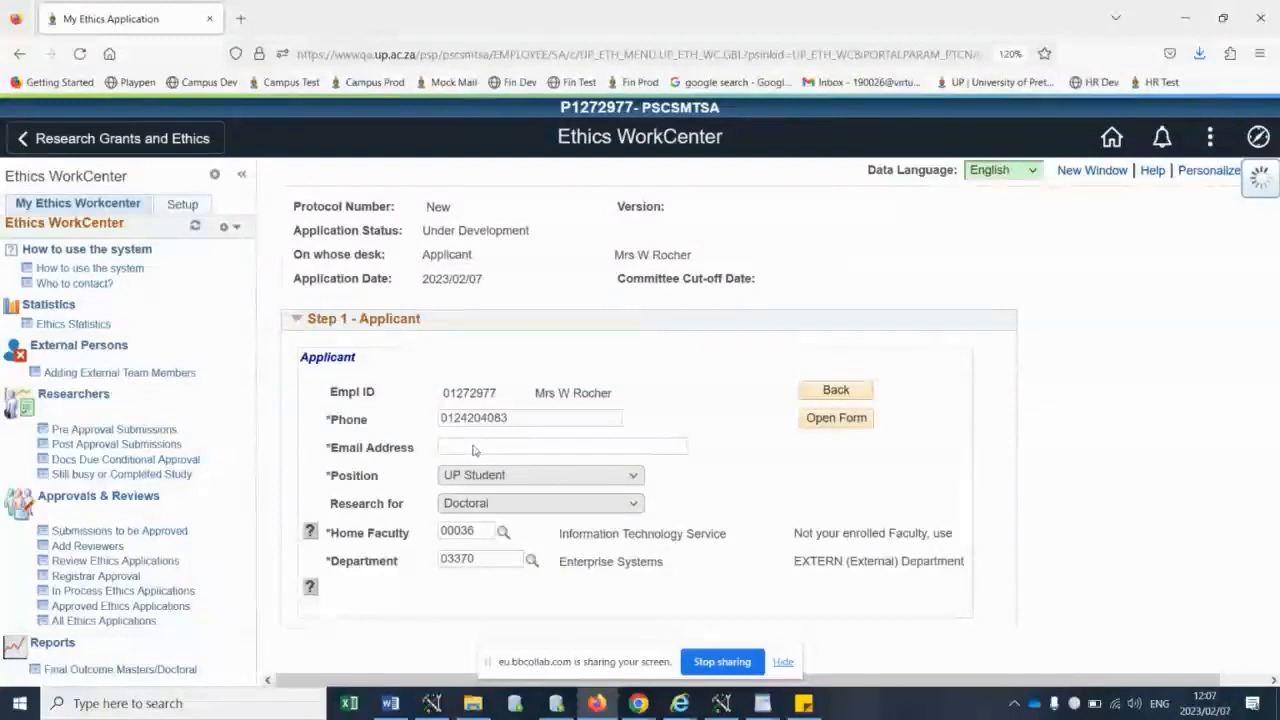
# - Enter the applicant's email address and set the home faculty to 00002 Natural and Agricultural Sc
pyautogui.click(491, 447)
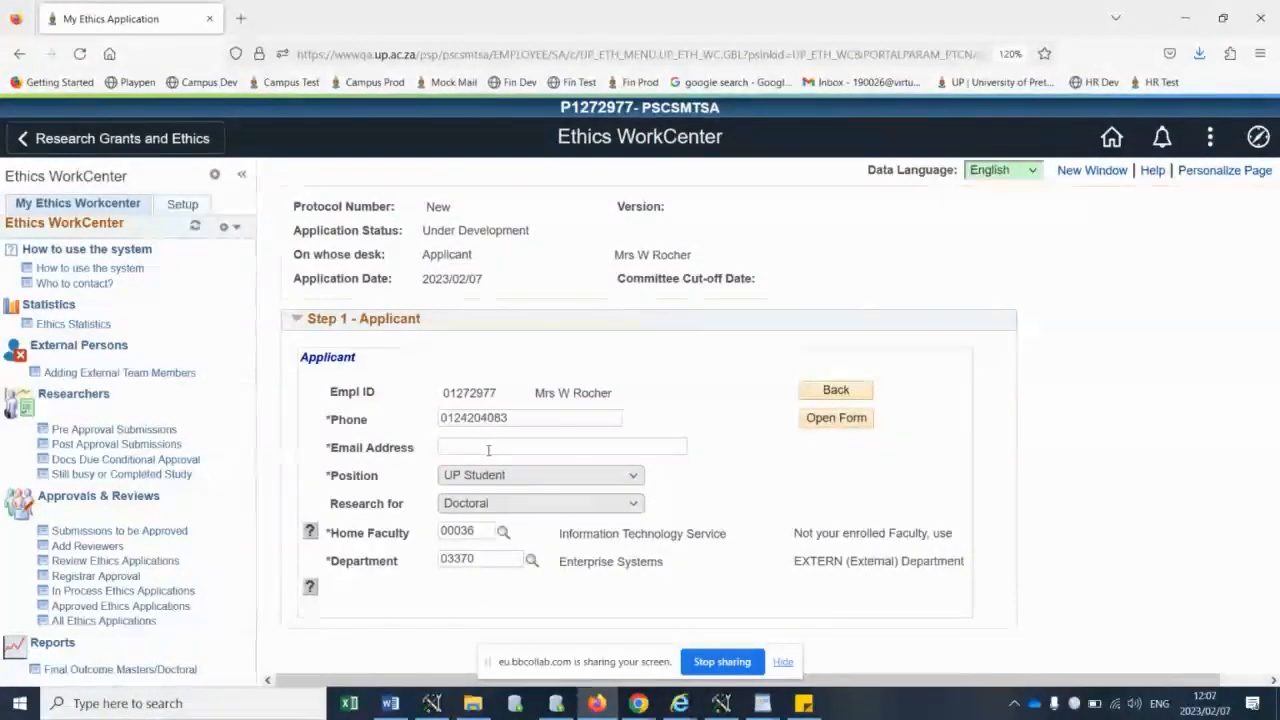
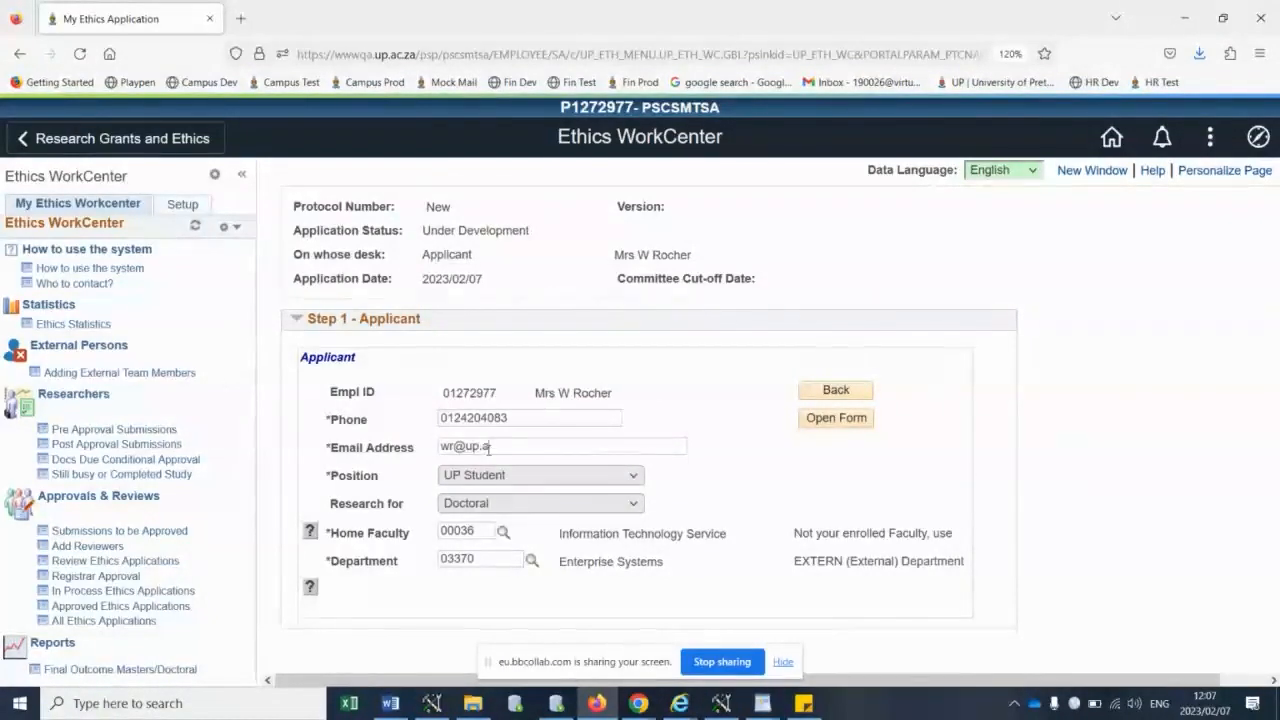
pyautogui.click(503, 532)
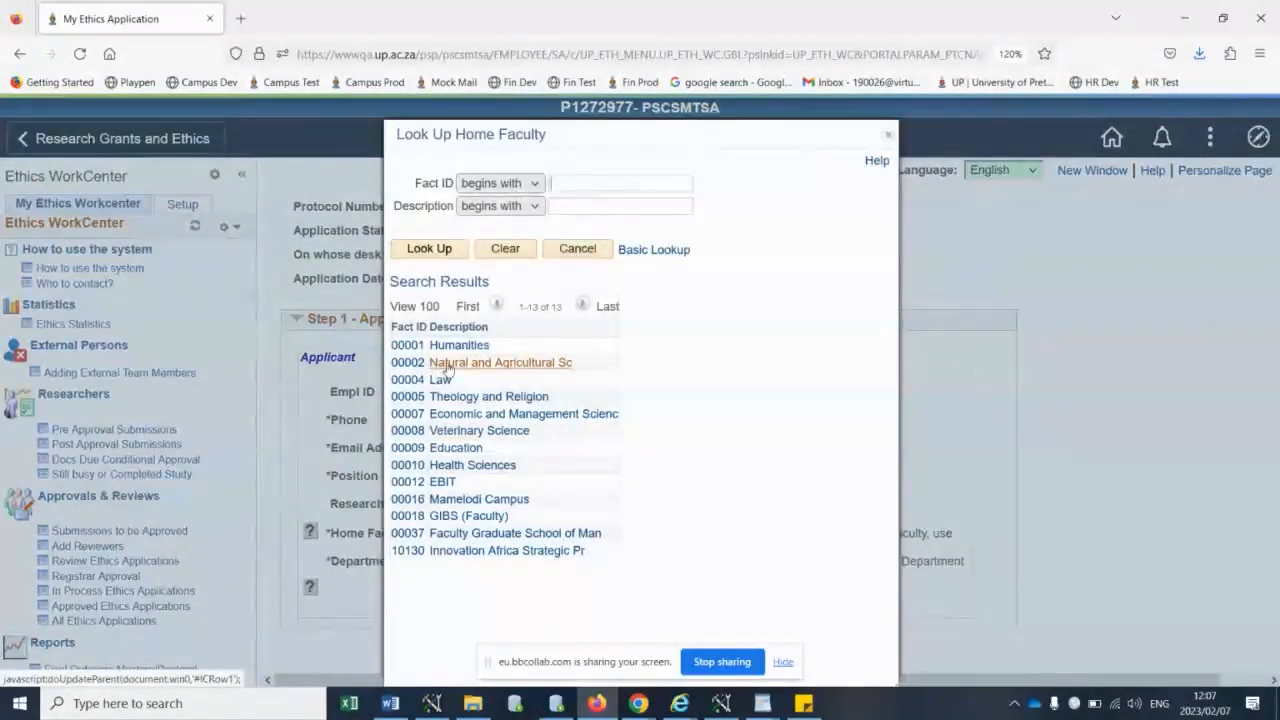
pyautogui.click(447, 366)
# - Set the department to 00209 Geology and the application type to Human participants
pyautogui.click(531, 562)
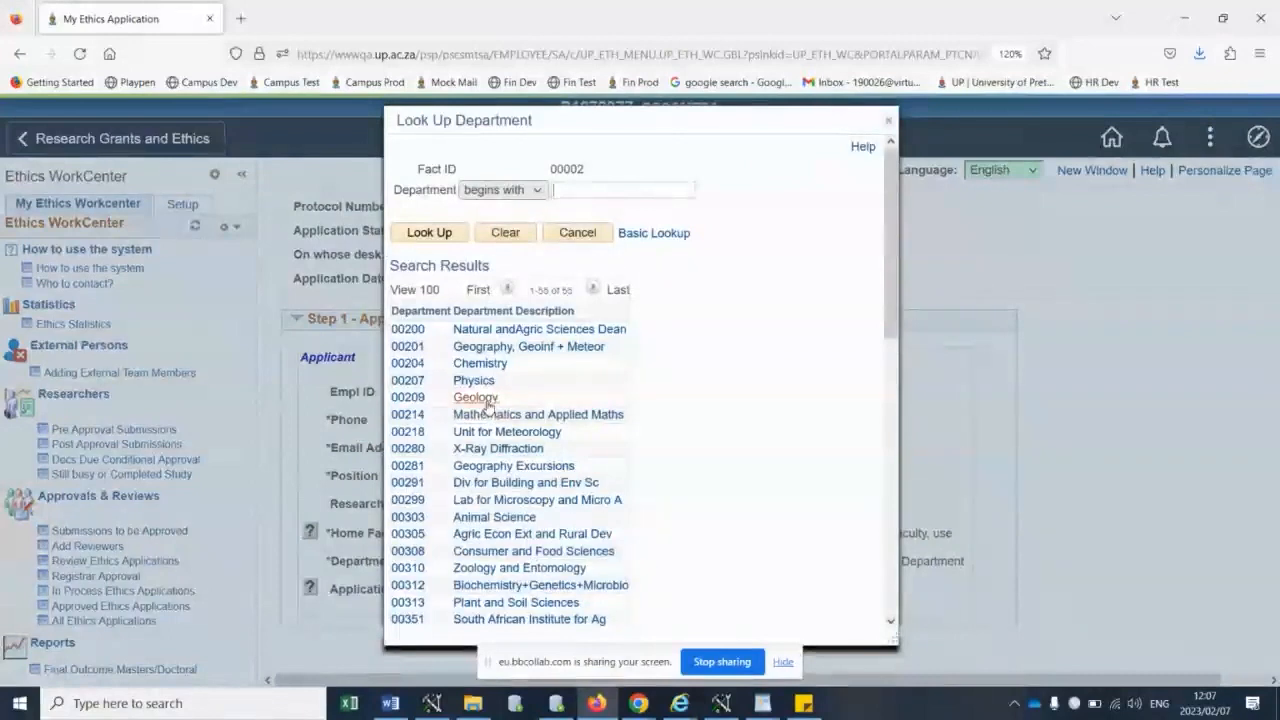
pyautogui.click(487, 405)
pyautogui.click(500, 589)
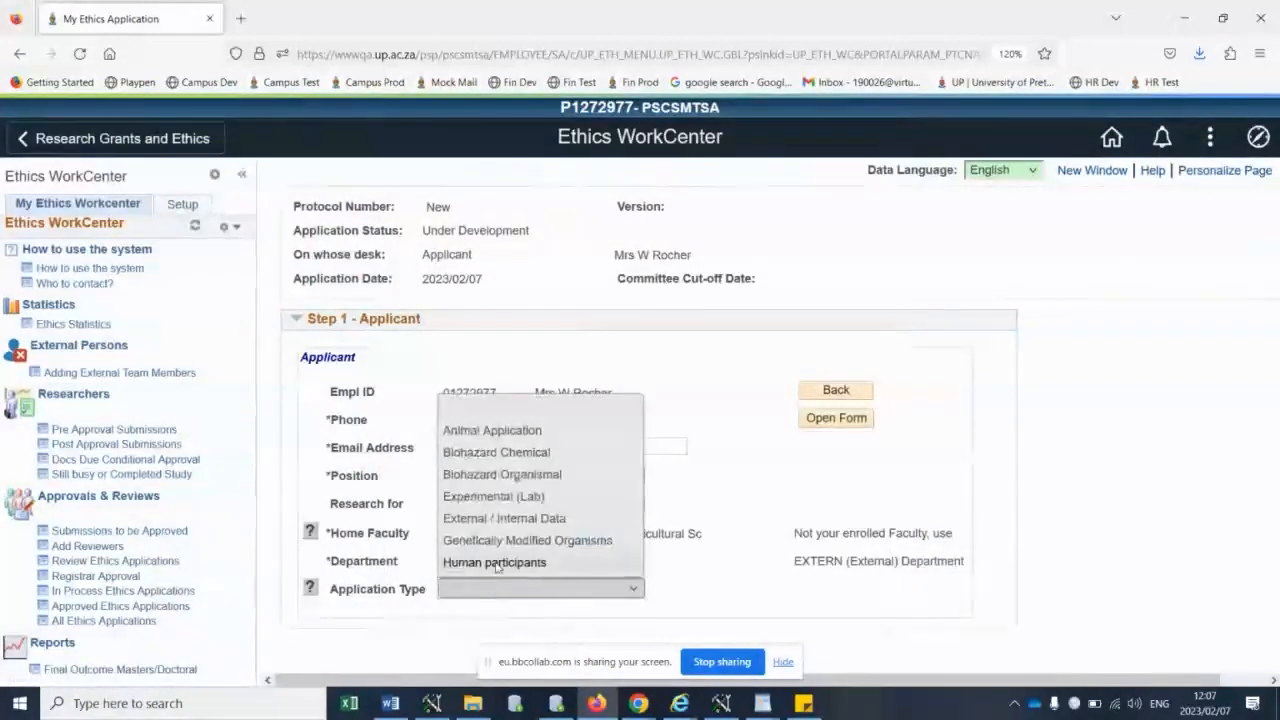
pyautogui.click(494, 563)
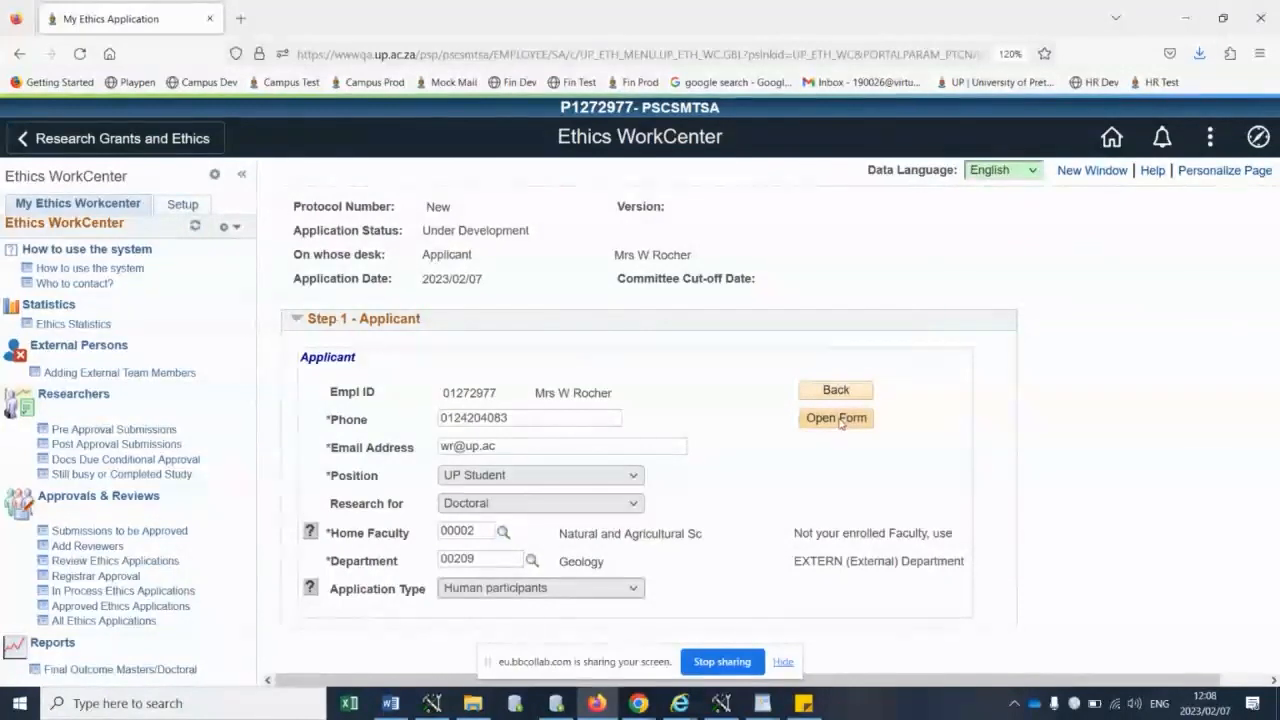
# - Read the help text on choosing the home faculty and return to the applicant details
pyautogui.click(310, 538)
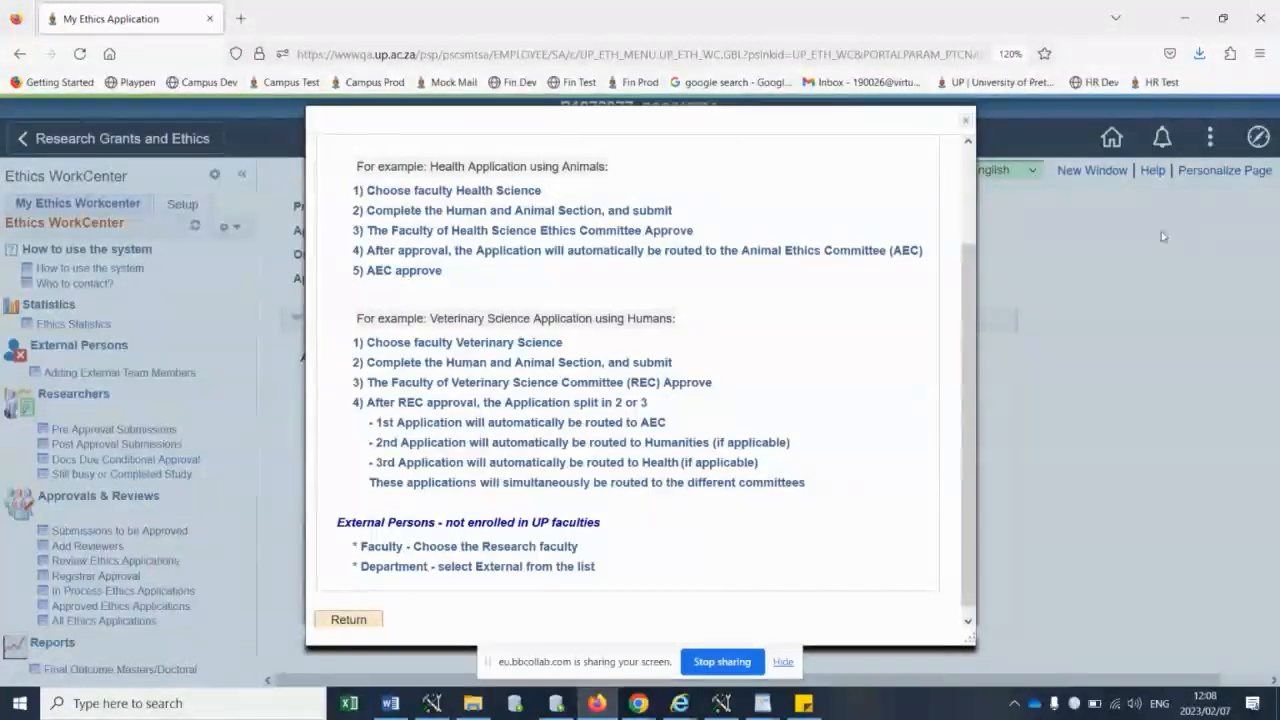
pyautogui.click(363, 622)
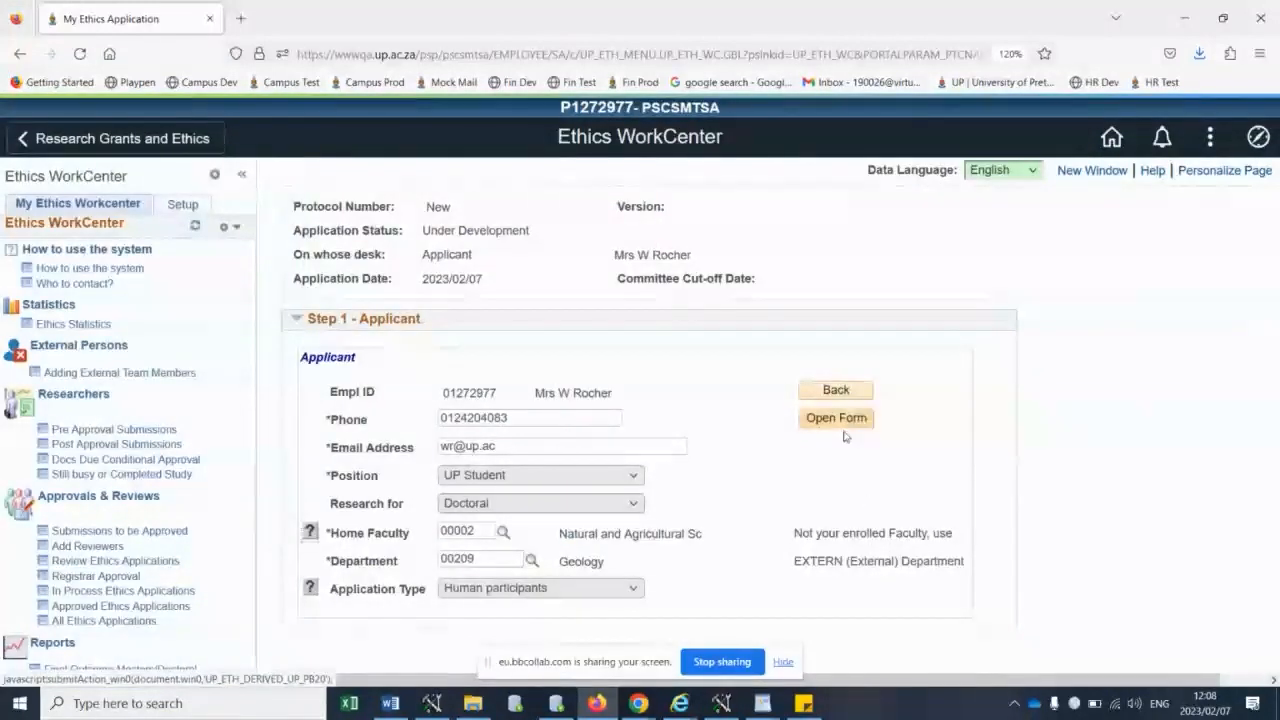
# - Try to open the application form with the position UP Student, and change the position to UP Staff
pyautogui.click(813, 422)
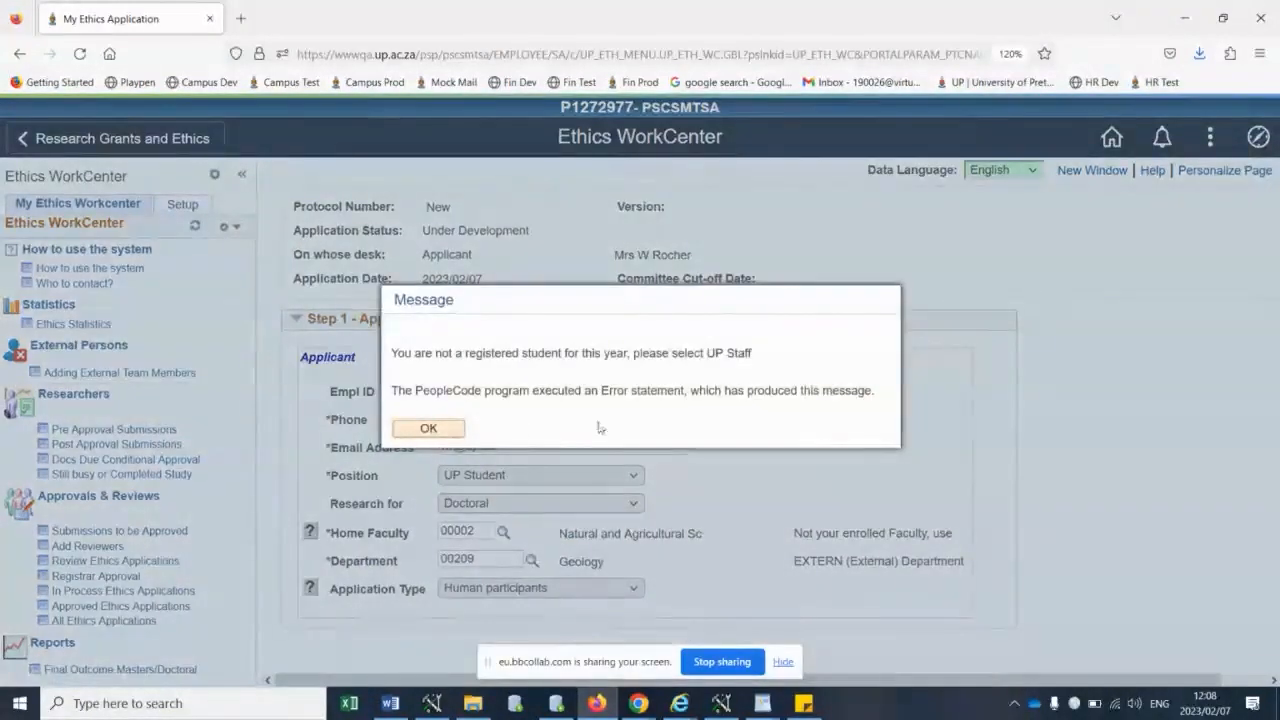
pyautogui.click(447, 430)
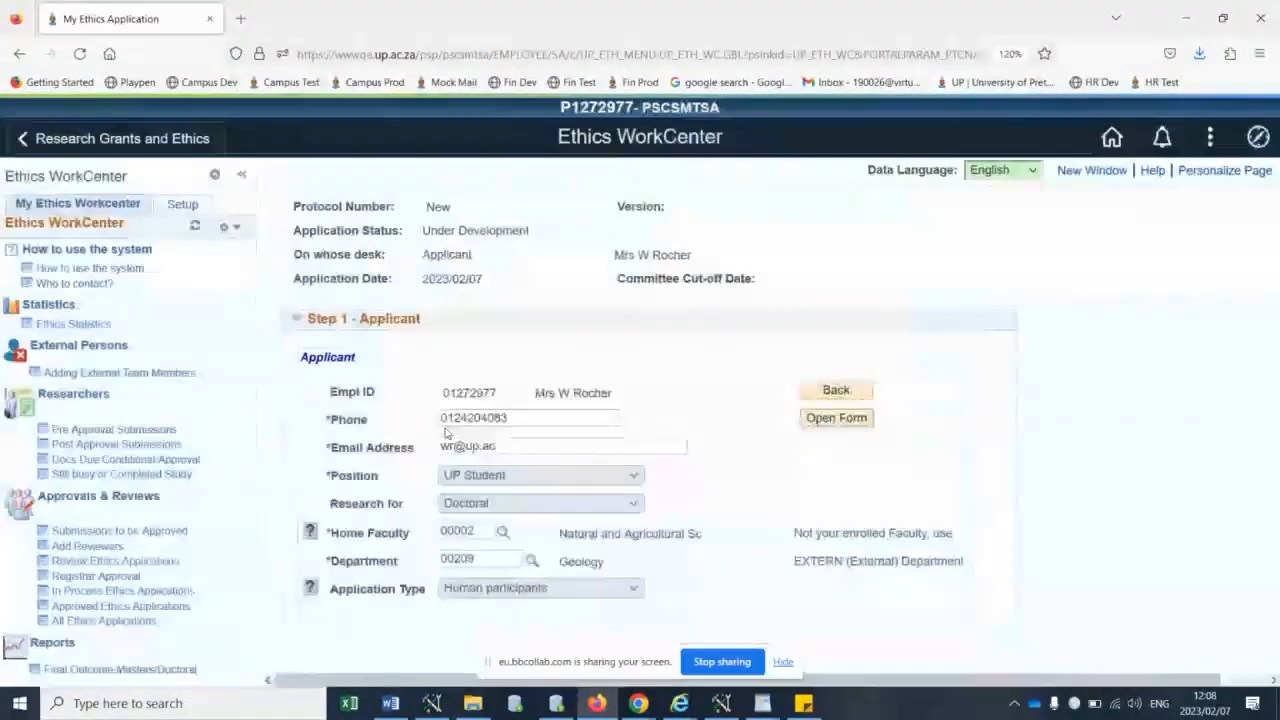
pyautogui.click(499, 473)
pyautogui.click(486, 522)
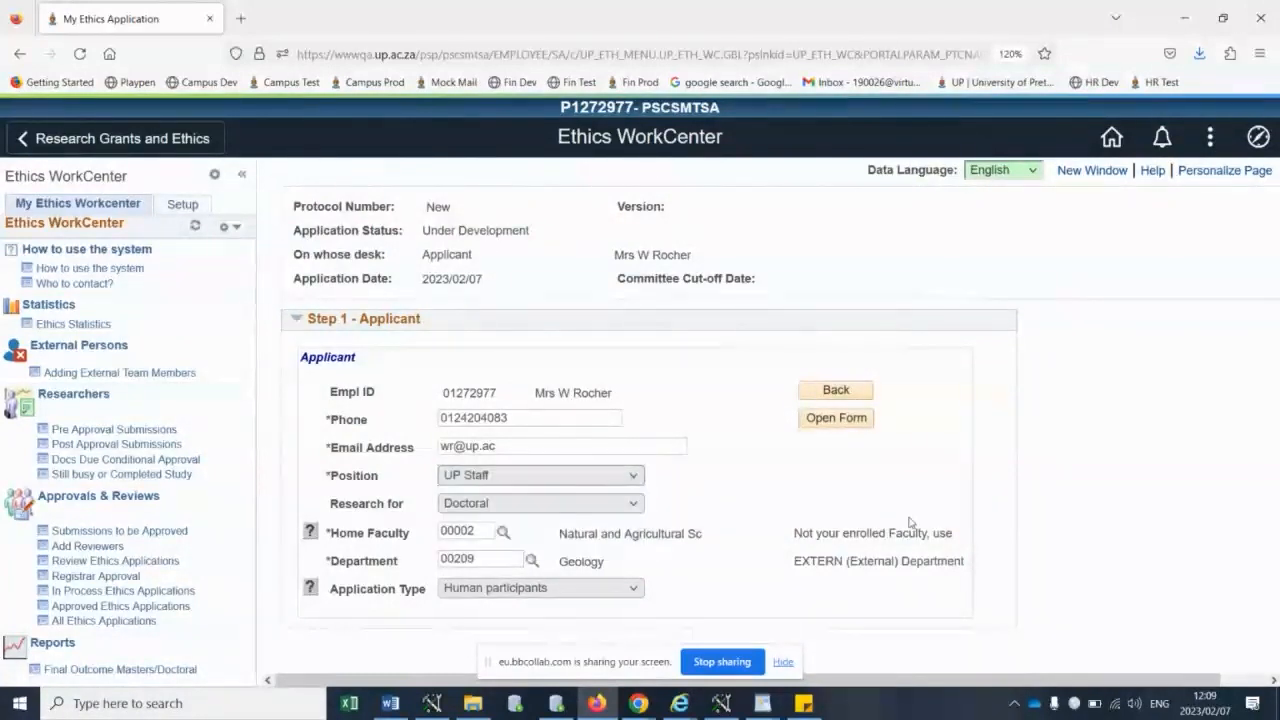
# - Set the research purpose to Staff Research / Non Degree and open the form as a new ethics application
pyautogui.click(540, 503)
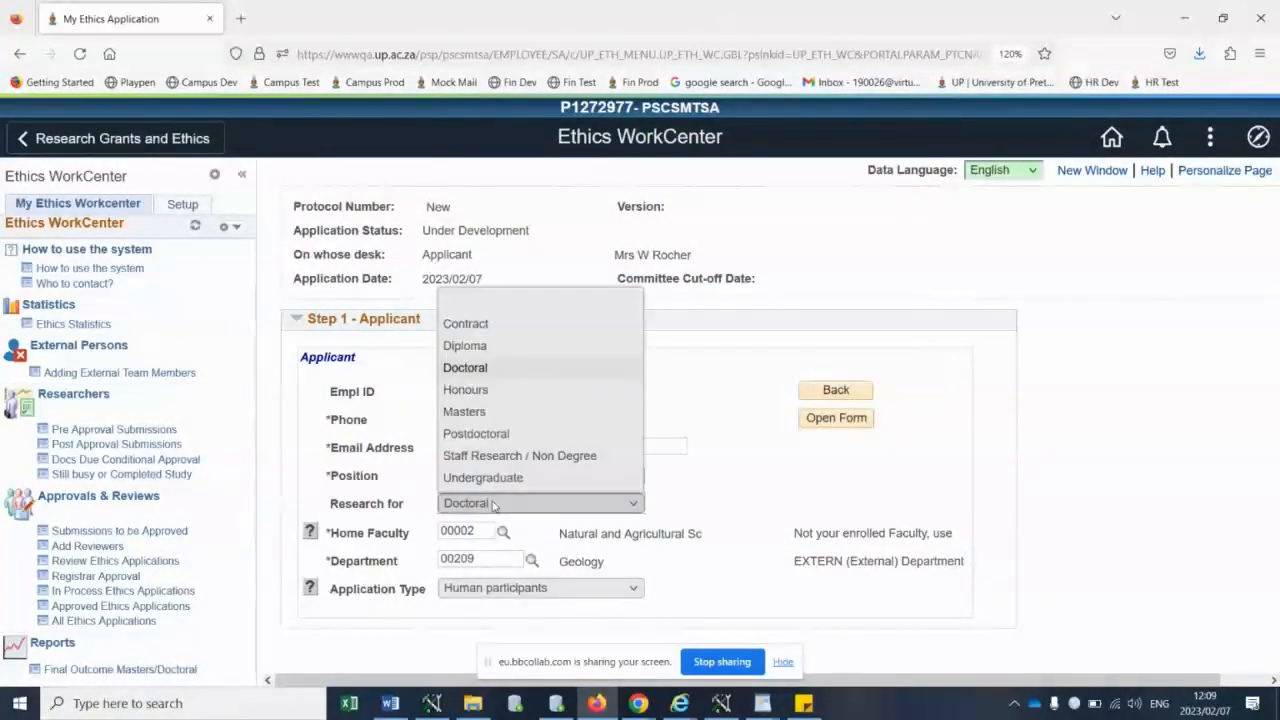
pyautogui.click(500, 451)
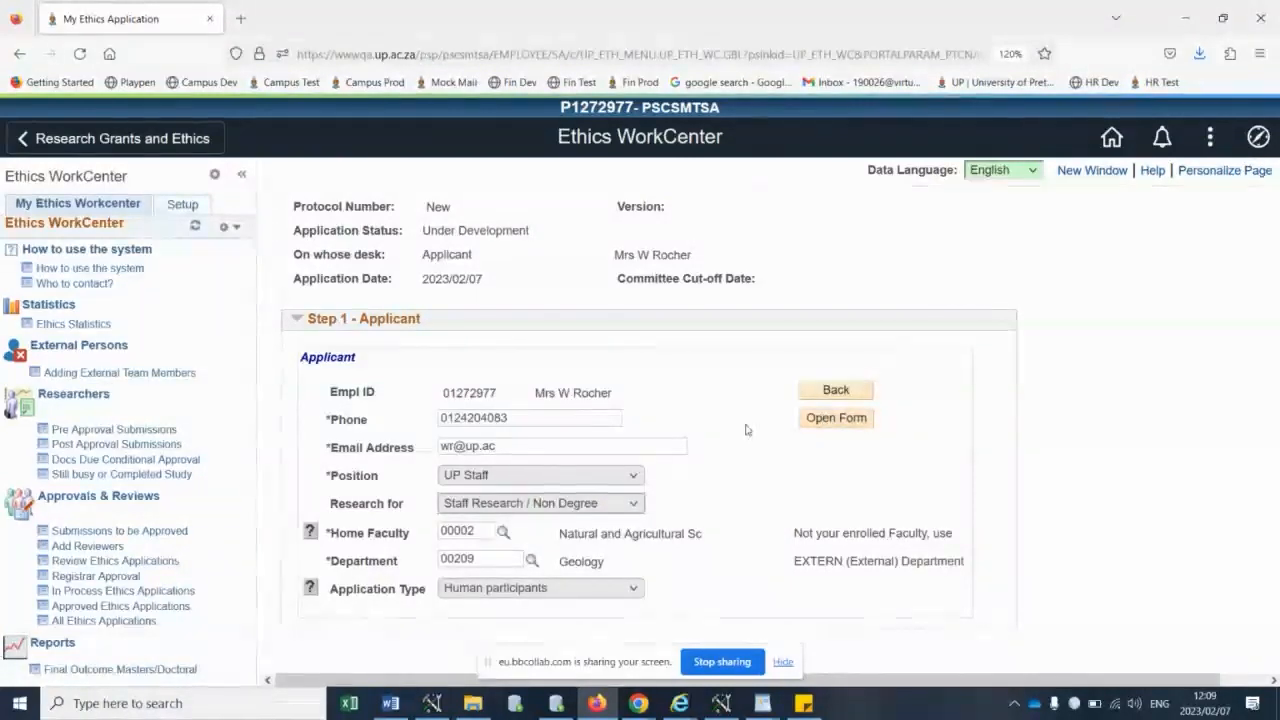
pyautogui.click(857, 422)
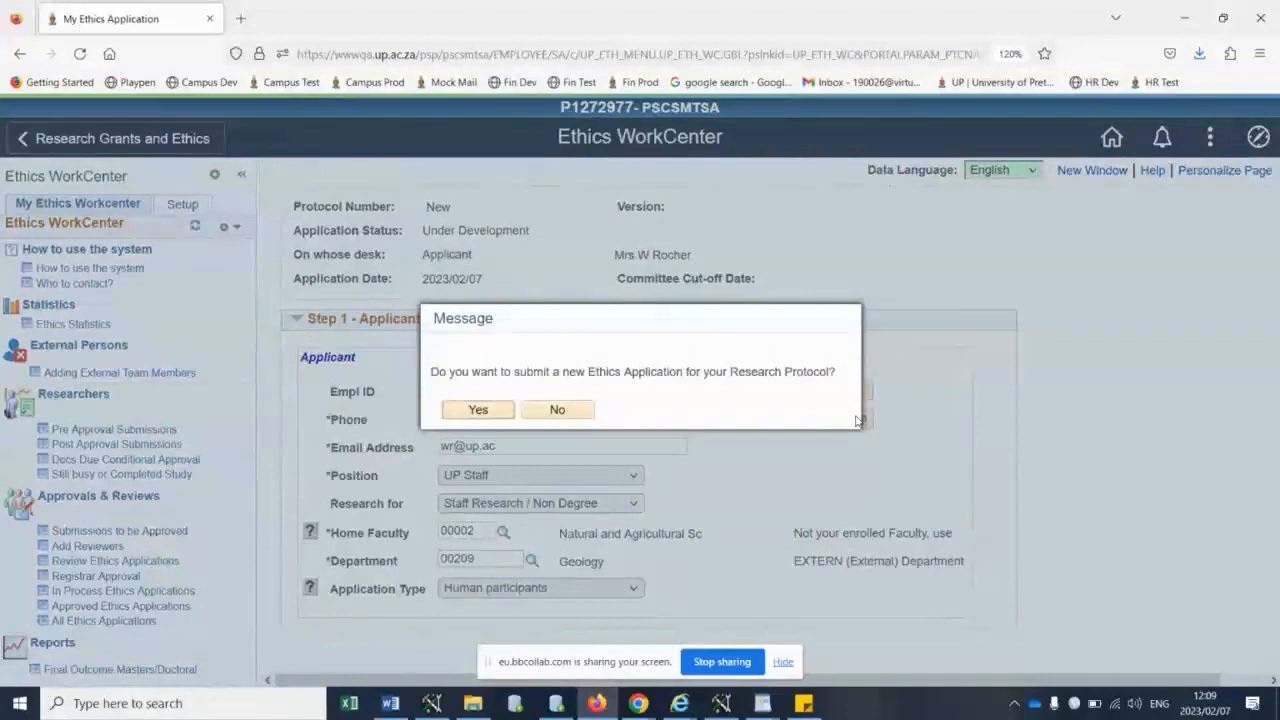
pyautogui.click(478, 410)
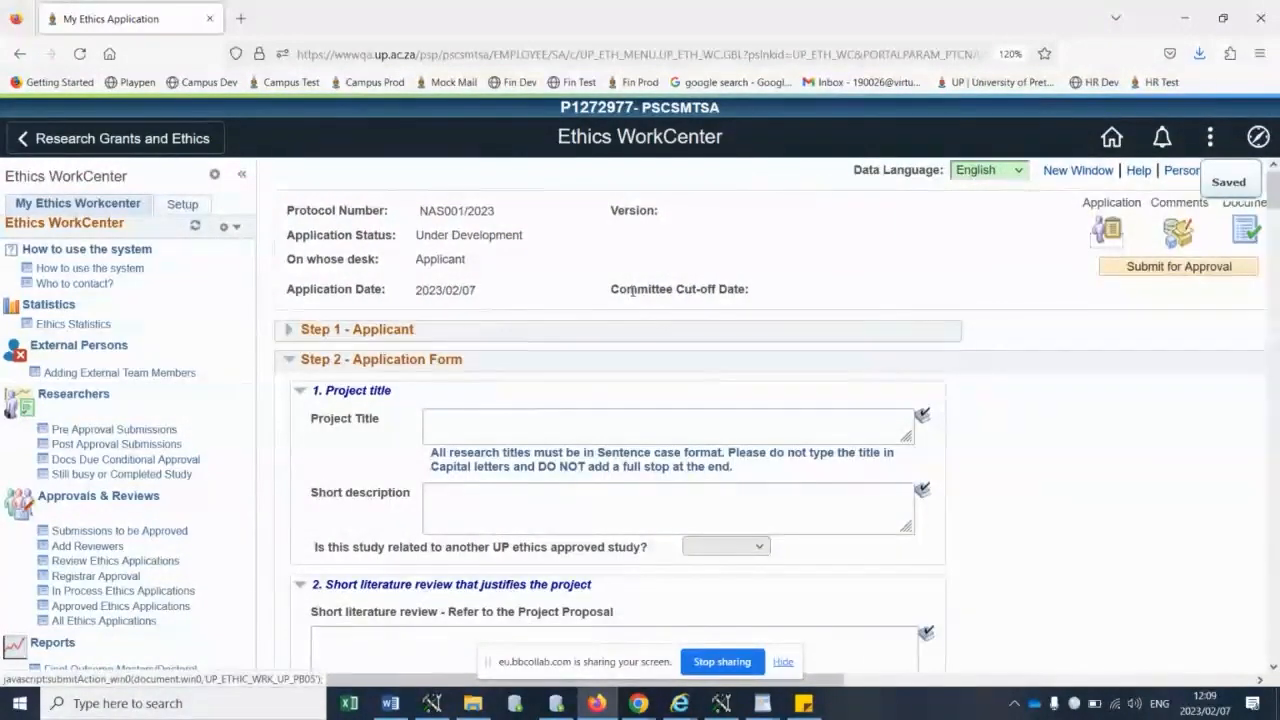
# - Look over the application form's sections, from the project title through the literature review and aims to materials and methods
pyautogui.hotkey('ctrl', '-')
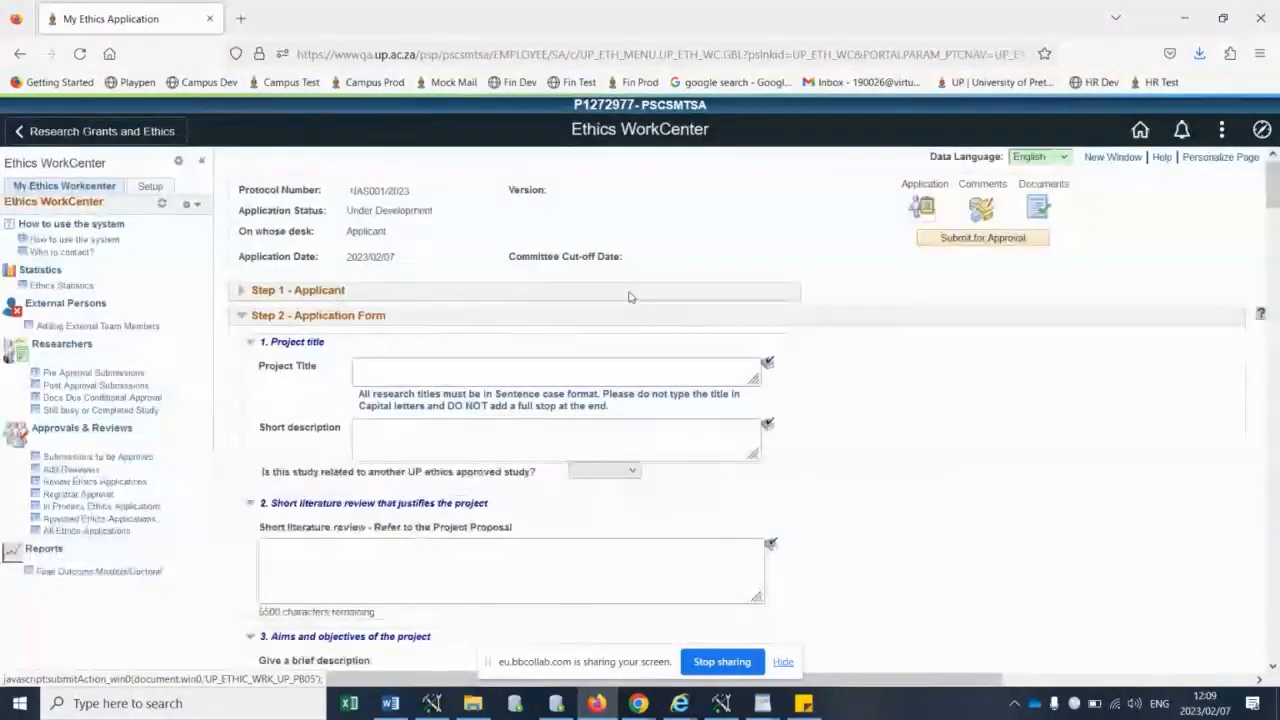
pyautogui.click(489, 375)
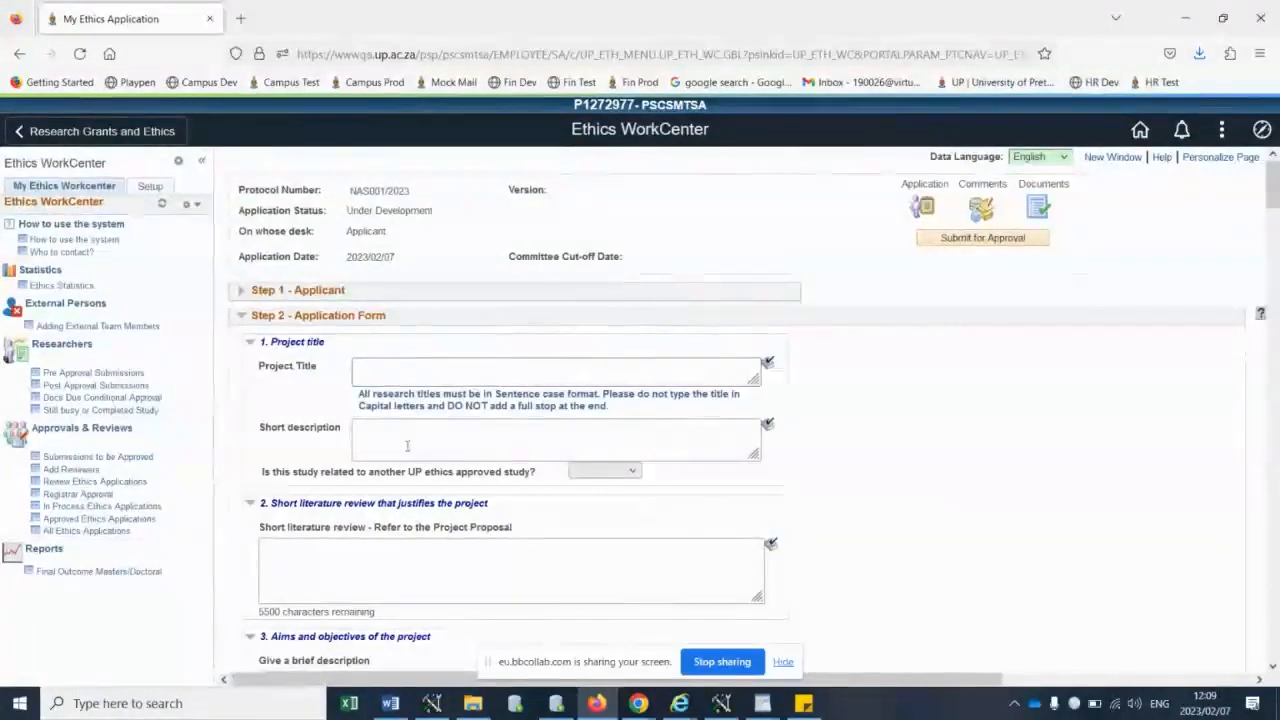
pyautogui.scroll(-3, 439, 414)
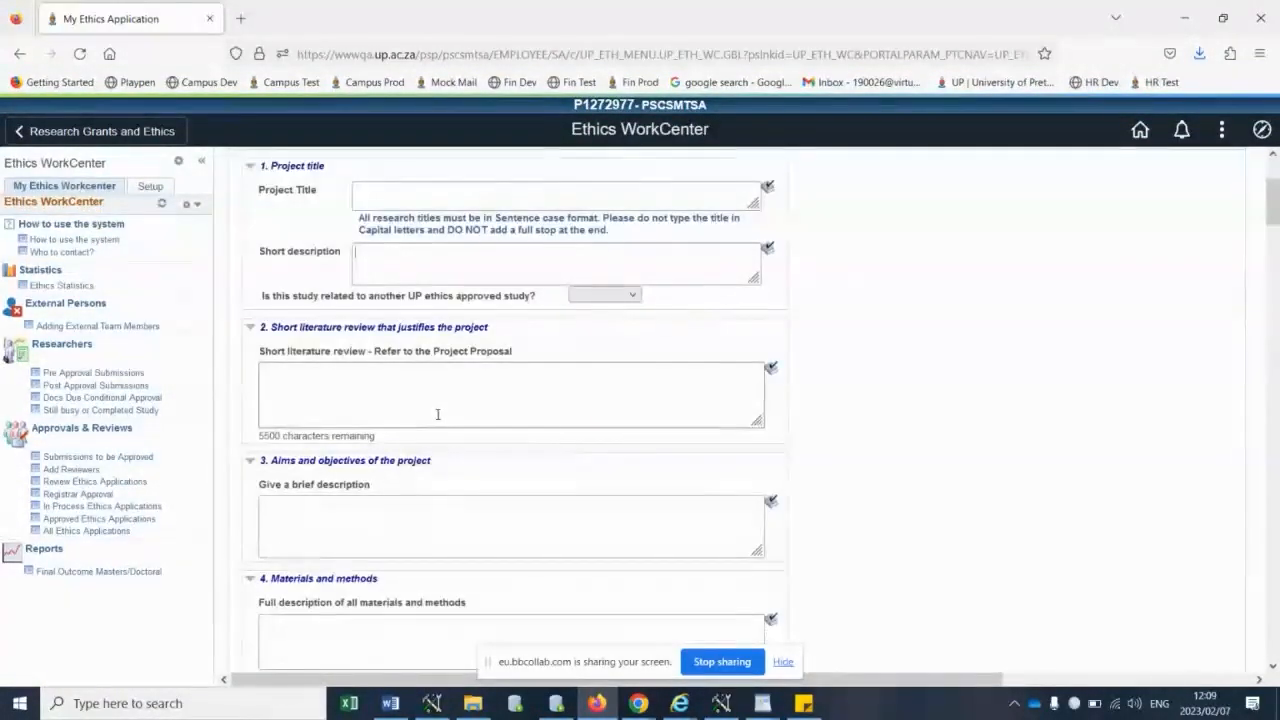
pyautogui.scroll(-9, 431, 406)
pyautogui.scroll(10, 429, 412)
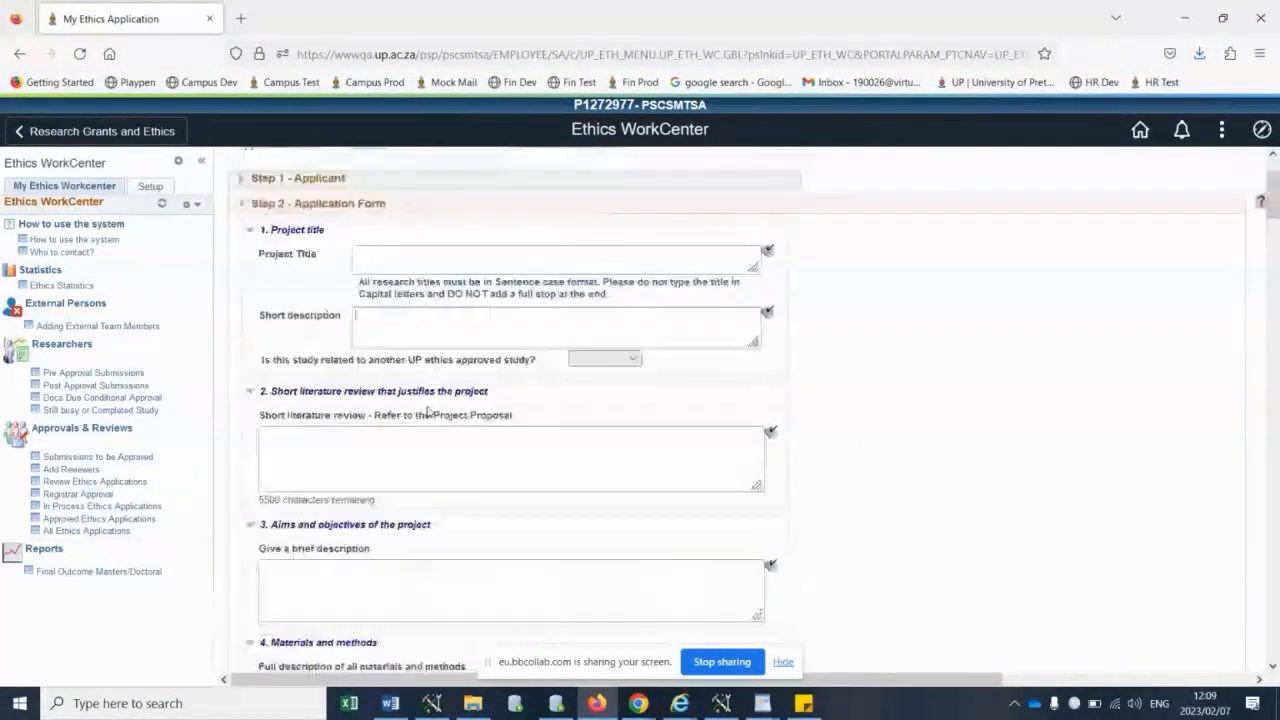
pyautogui.scroll(2, 428, 411)
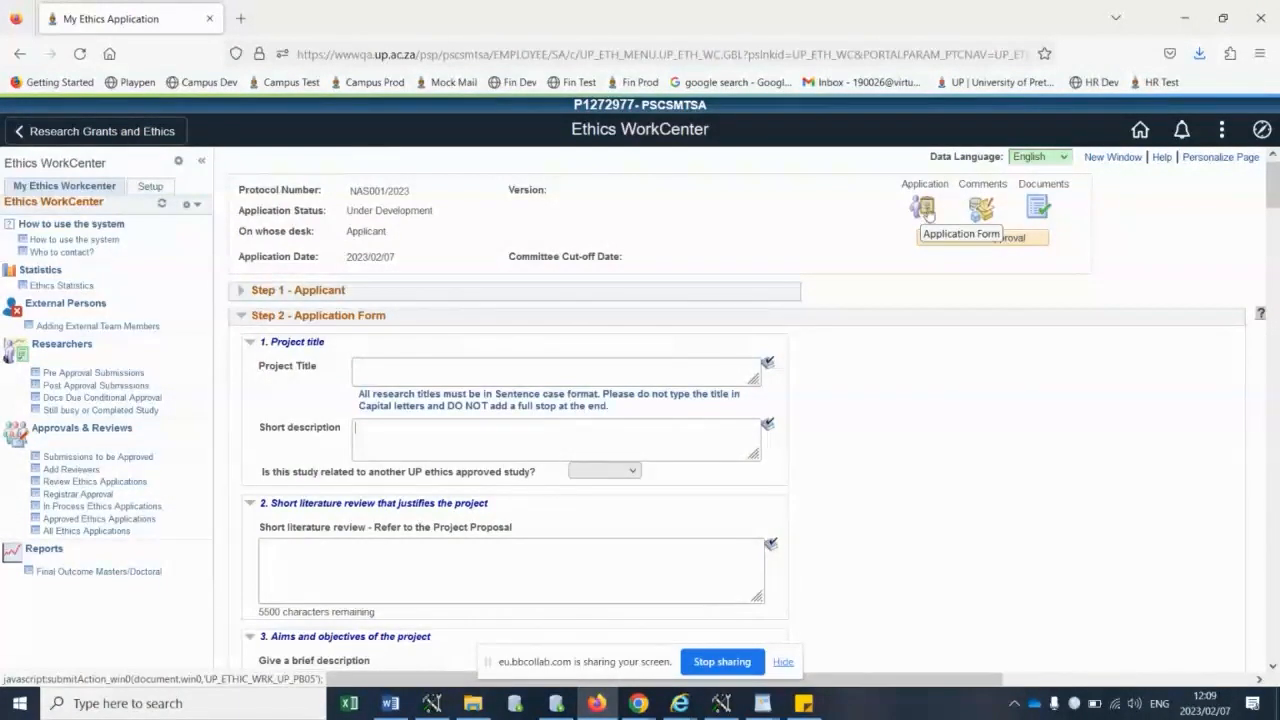
# - View the application's Comments and History page and the page of suggested documents to attach
pyautogui.click(981, 210)
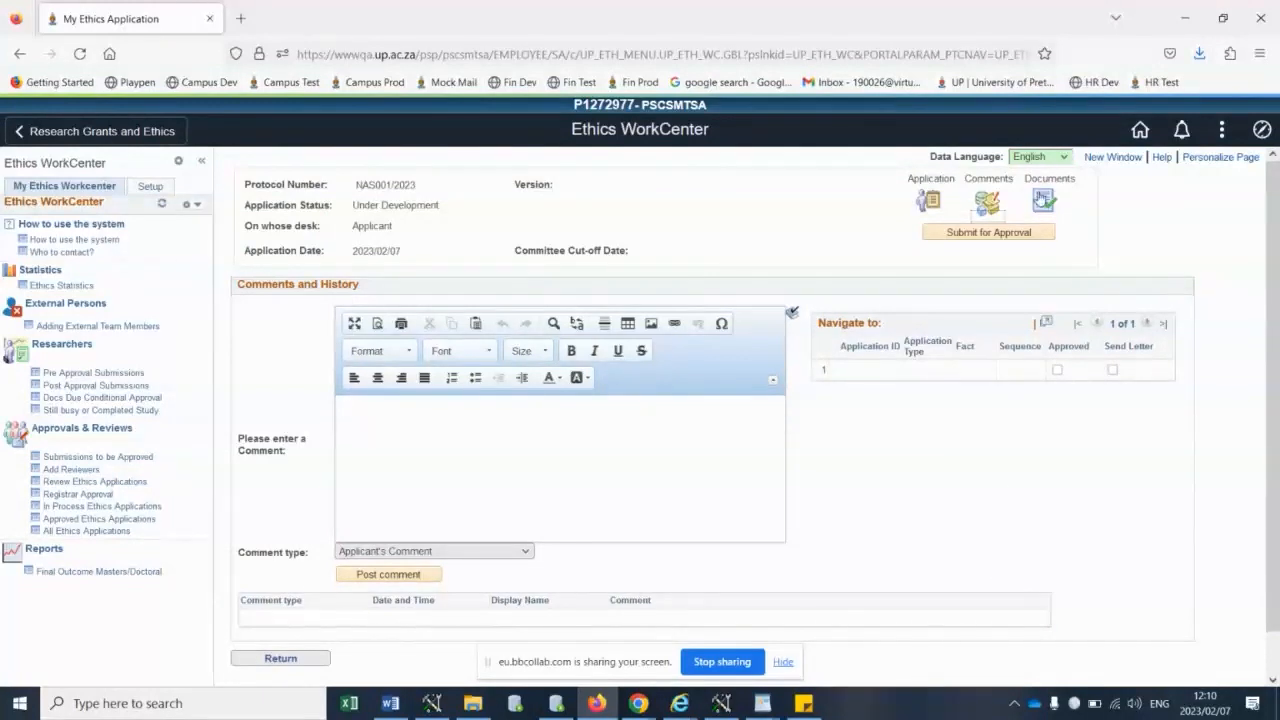
pyautogui.click(1043, 200)
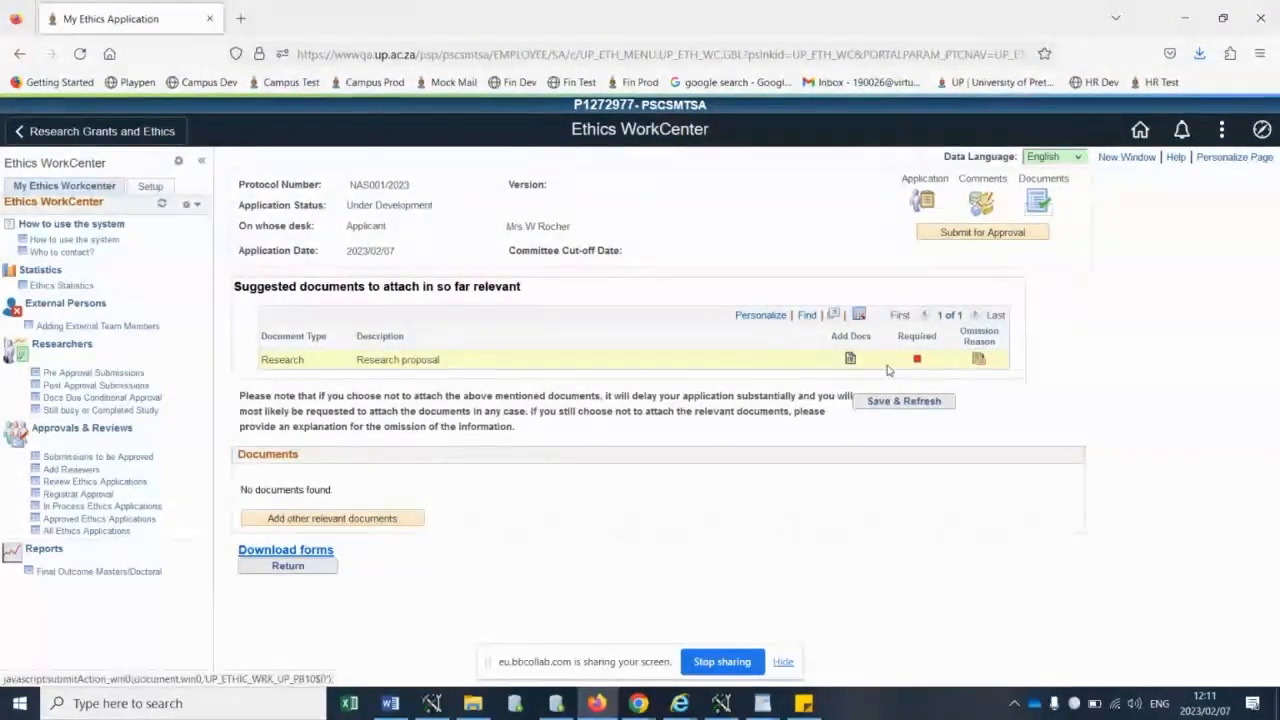
# - Inspect the research proposal's Add Ethics document form, and show the field for the reason for not uploading it
pyautogui.click(849, 360)
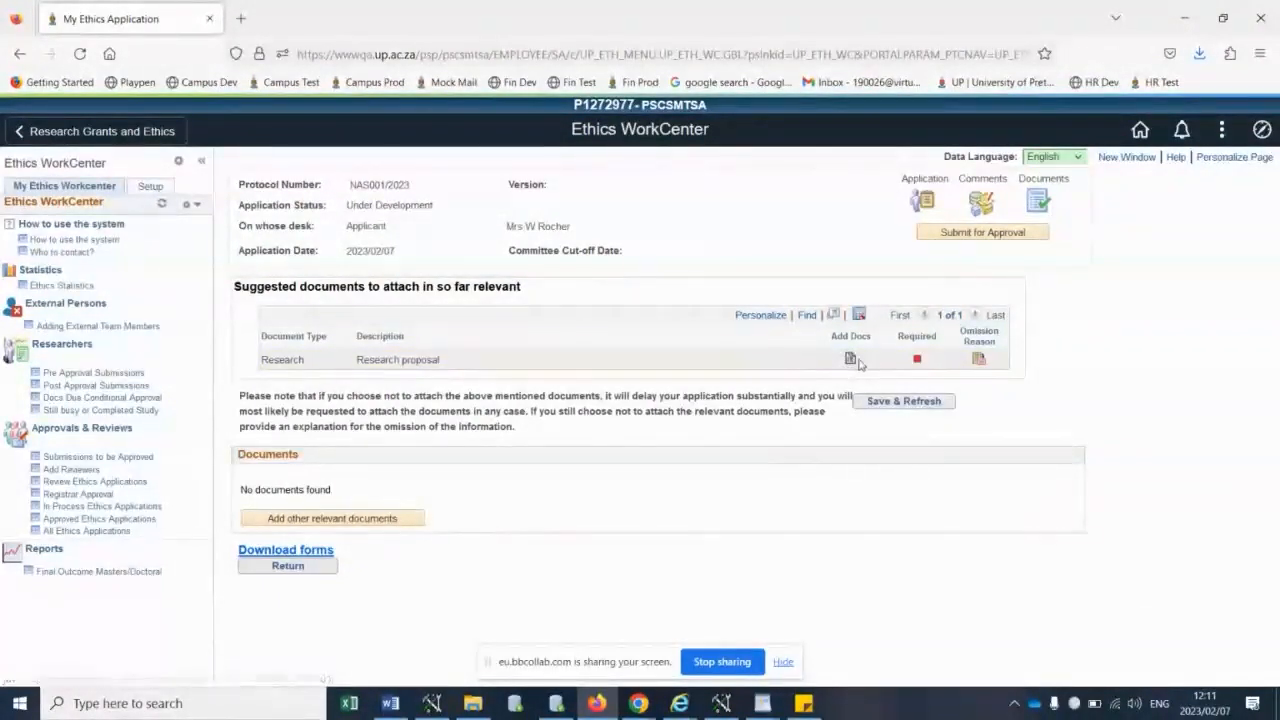
pyautogui.click(849, 360)
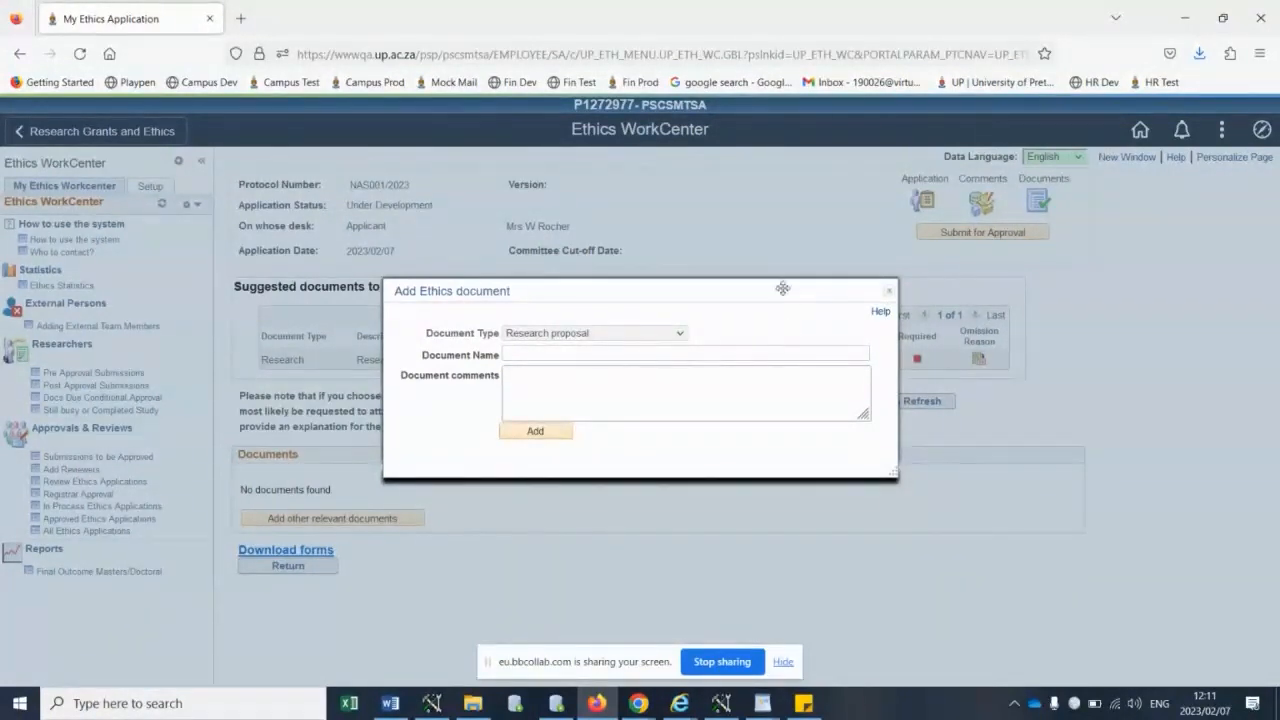
pyautogui.click(889, 290)
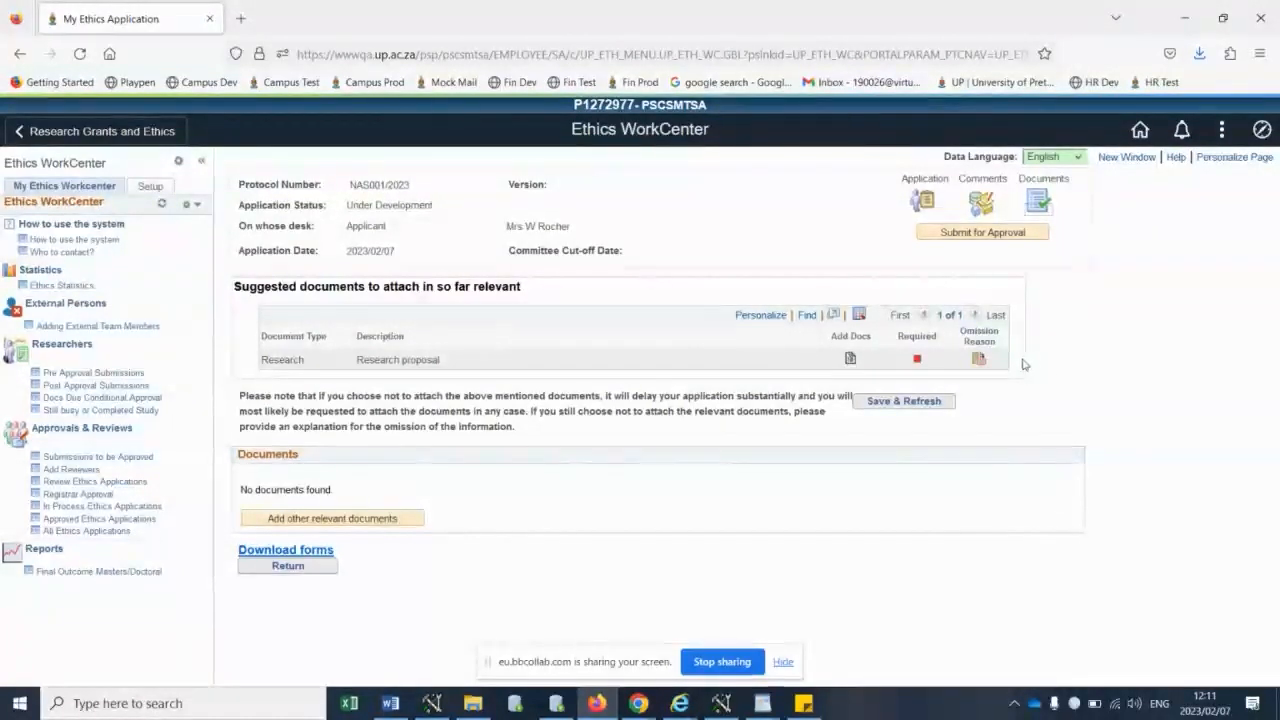
pyautogui.click(978, 358)
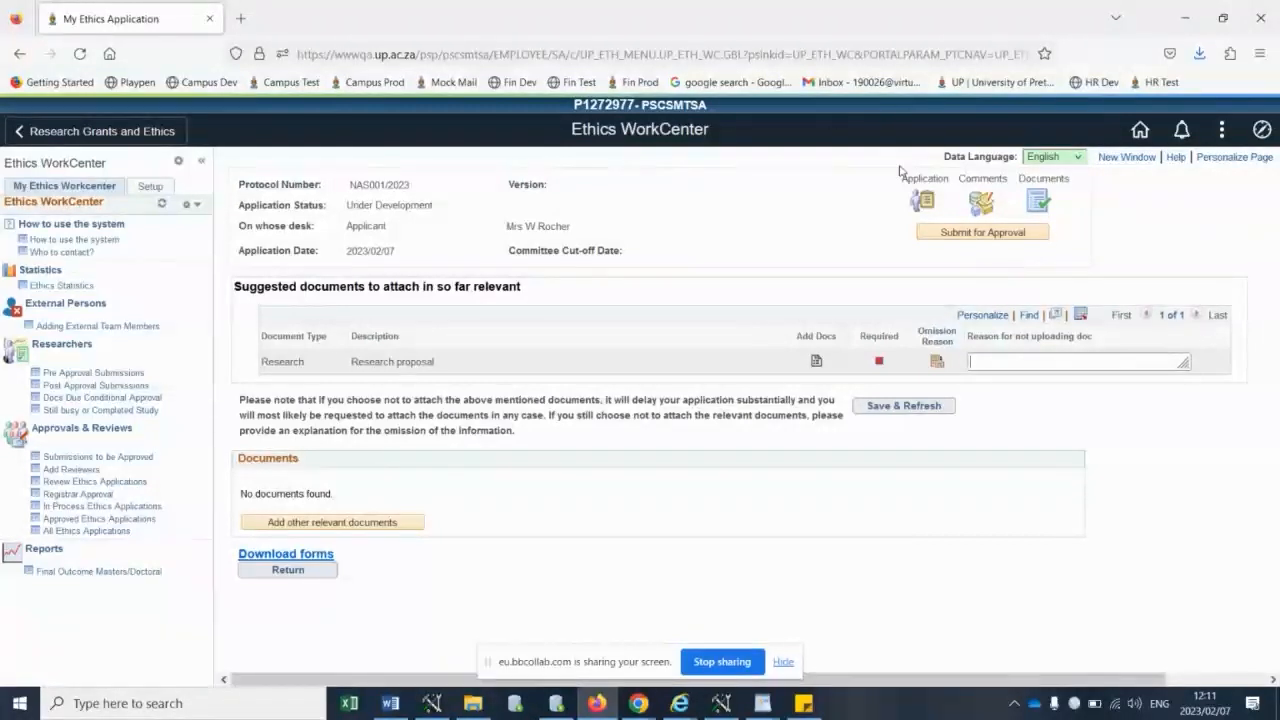
# - Return to the application form and set the research environment to Hospital/Mental Hospital, named "Pta Oos"
pyautogui.click(922, 202)
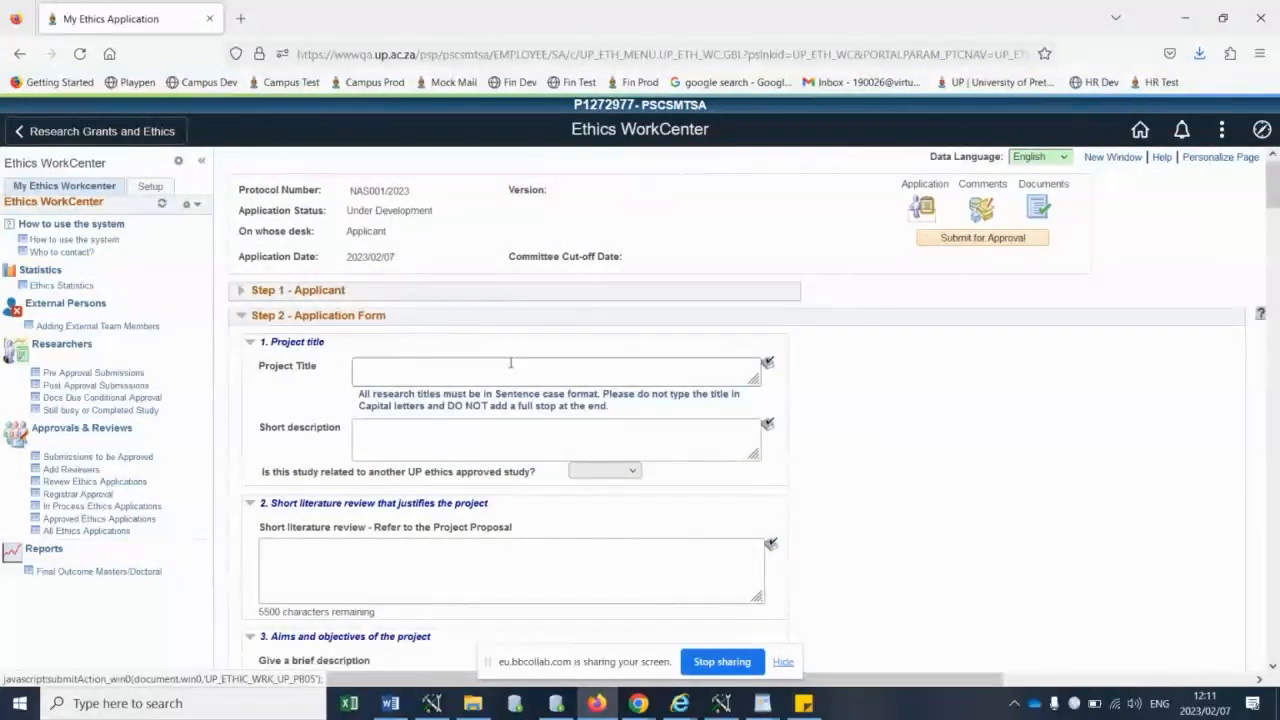
pyautogui.scroll(-2, 505, 360)
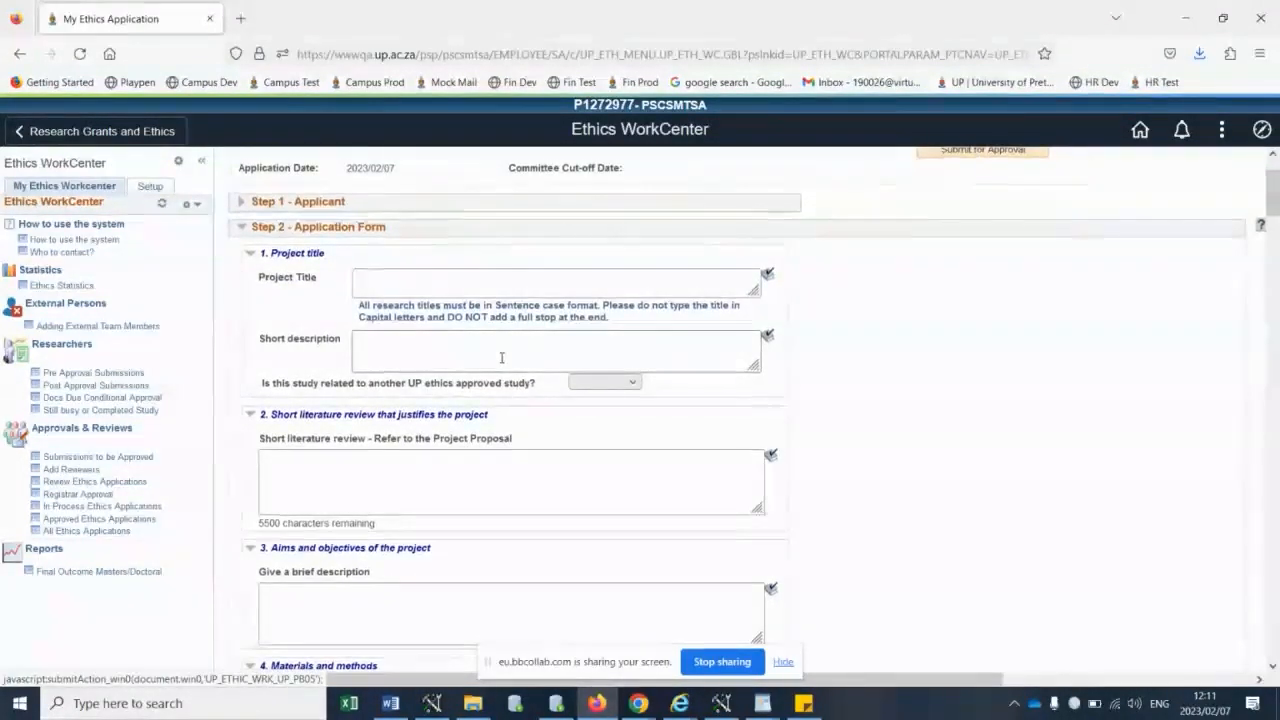
pyautogui.scroll(-4, 503, 360)
pyautogui.scroll(-6, 501, 363)
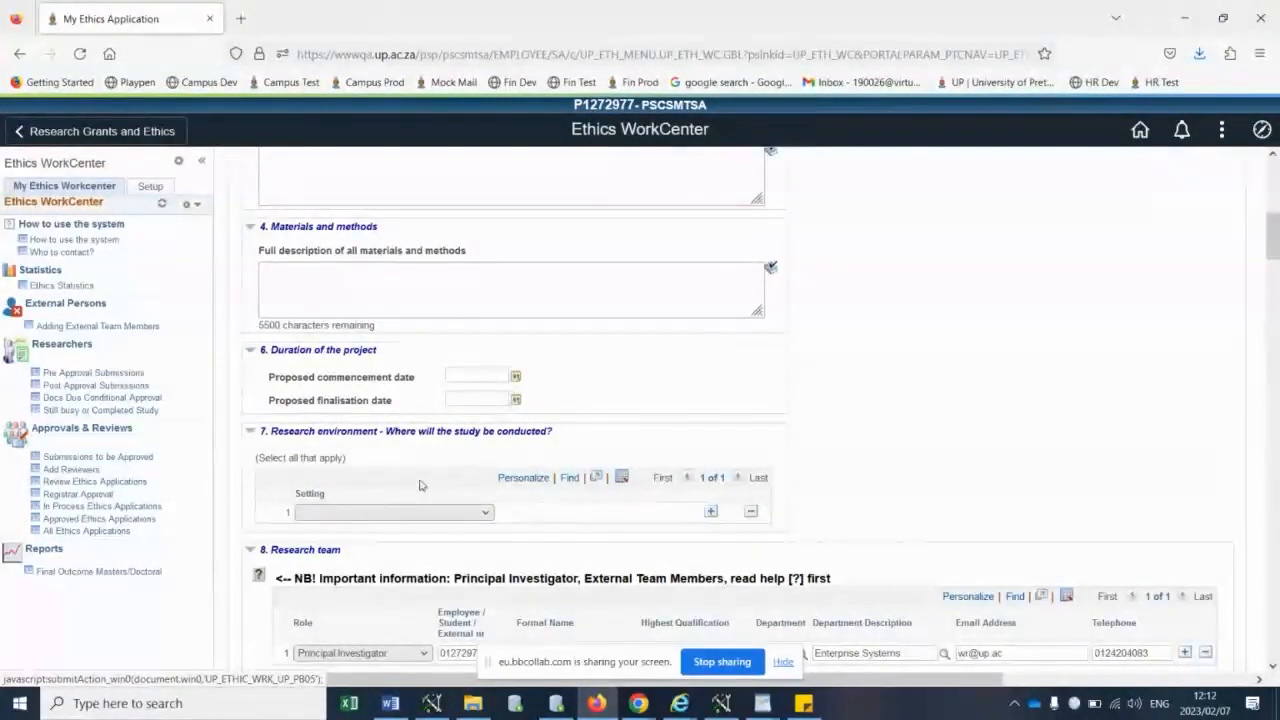
pyautogui.click(395, 518)
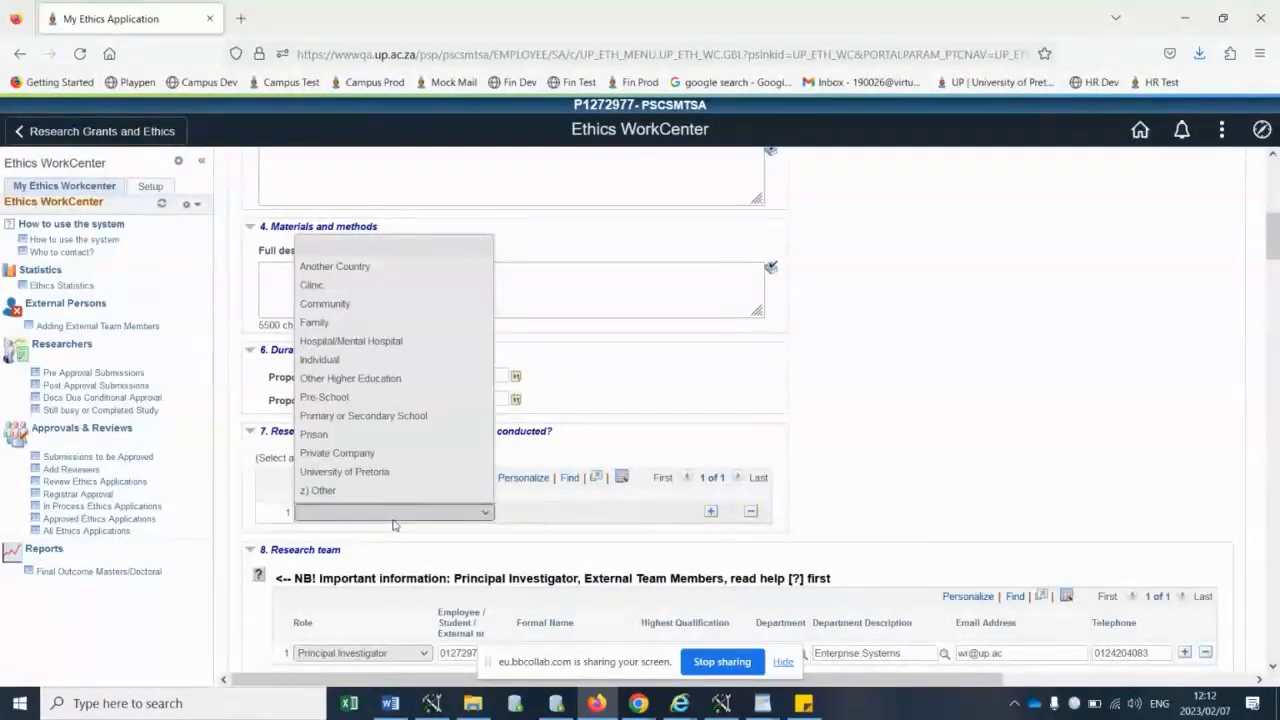
pyautogui.click(352, 341)
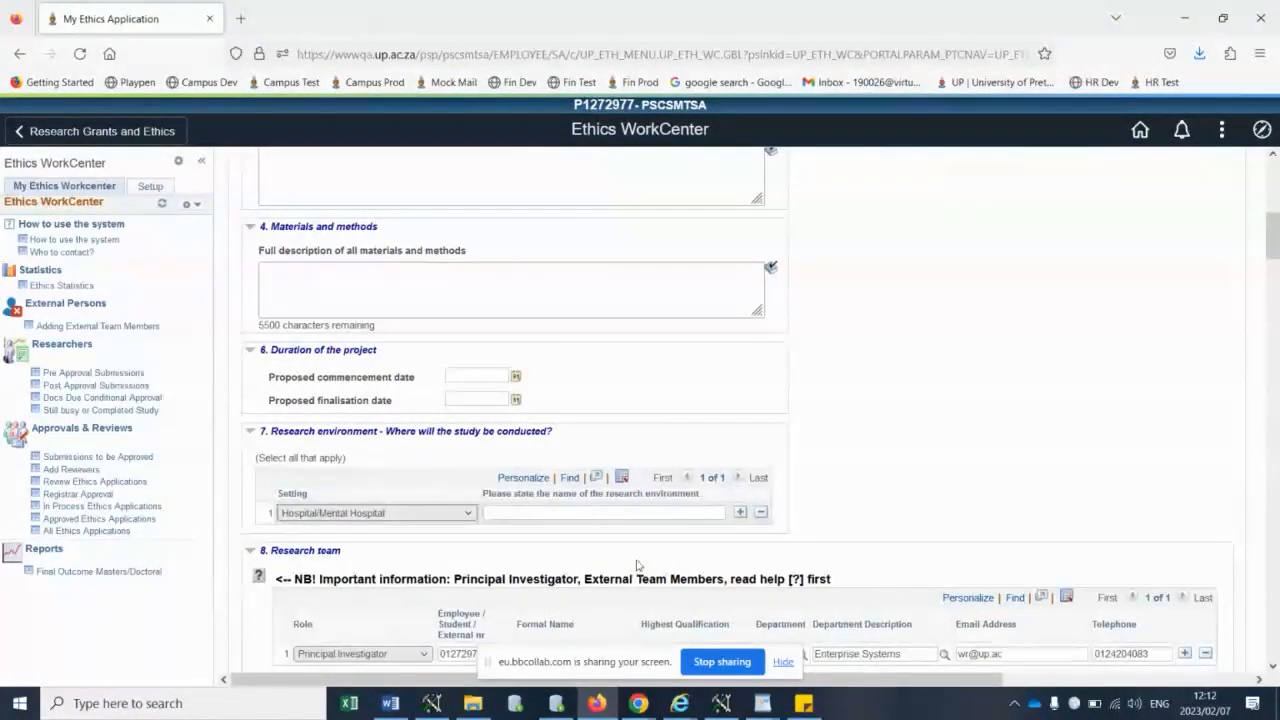
pyautogui.click(630, 512)
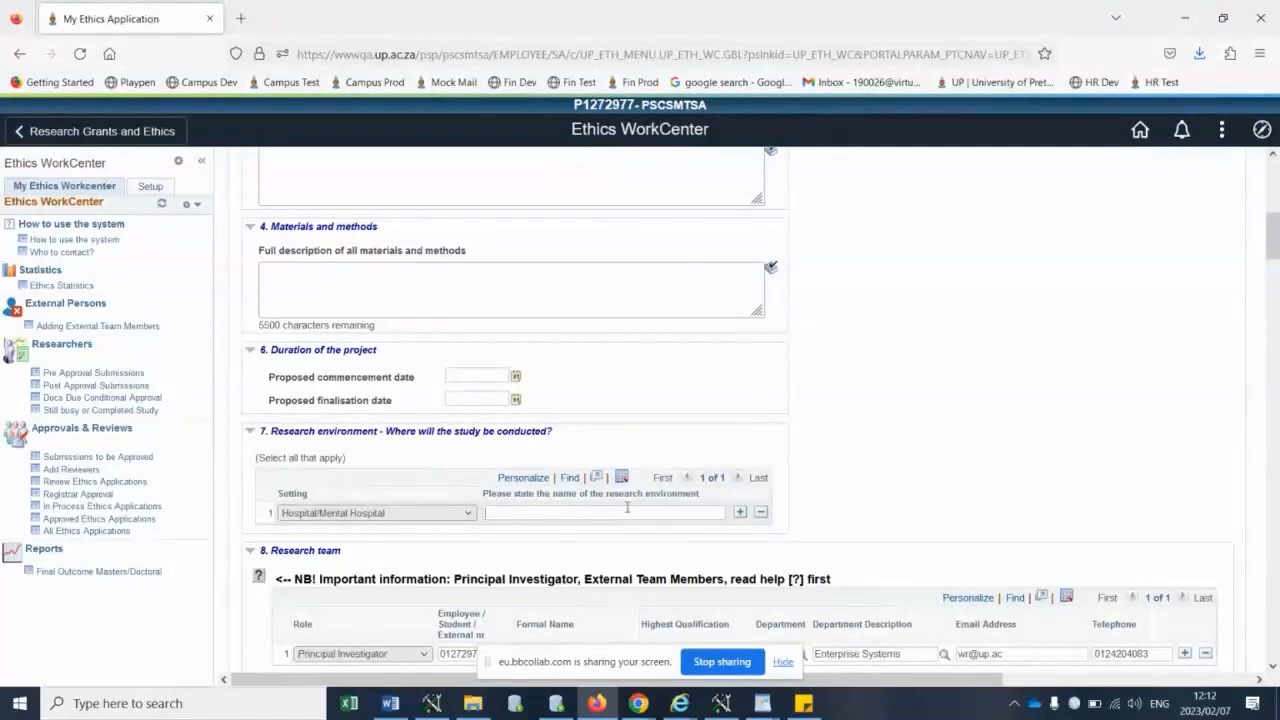
pyautogui.write('Pta ')
pyautogui.write('Go')
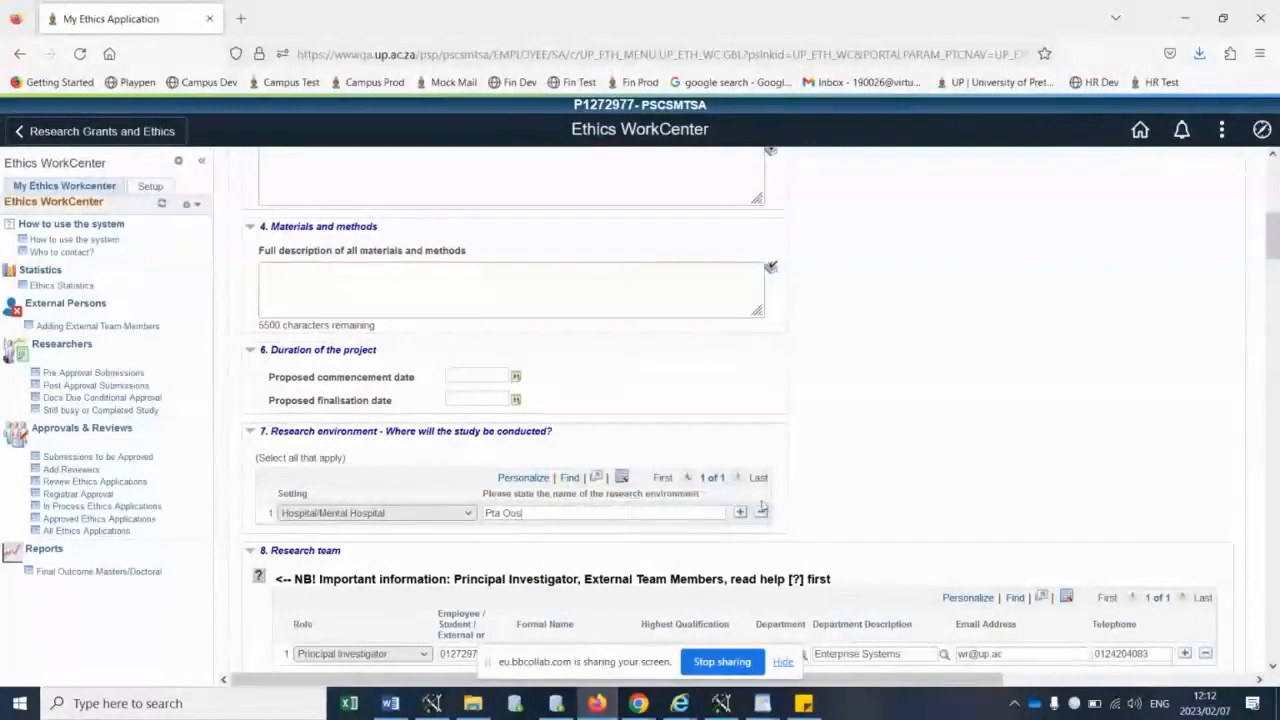
# - Check the suggested documents page for the chosen research environment, and return to the application form
pyautogui.scroll(10, 938, 398)
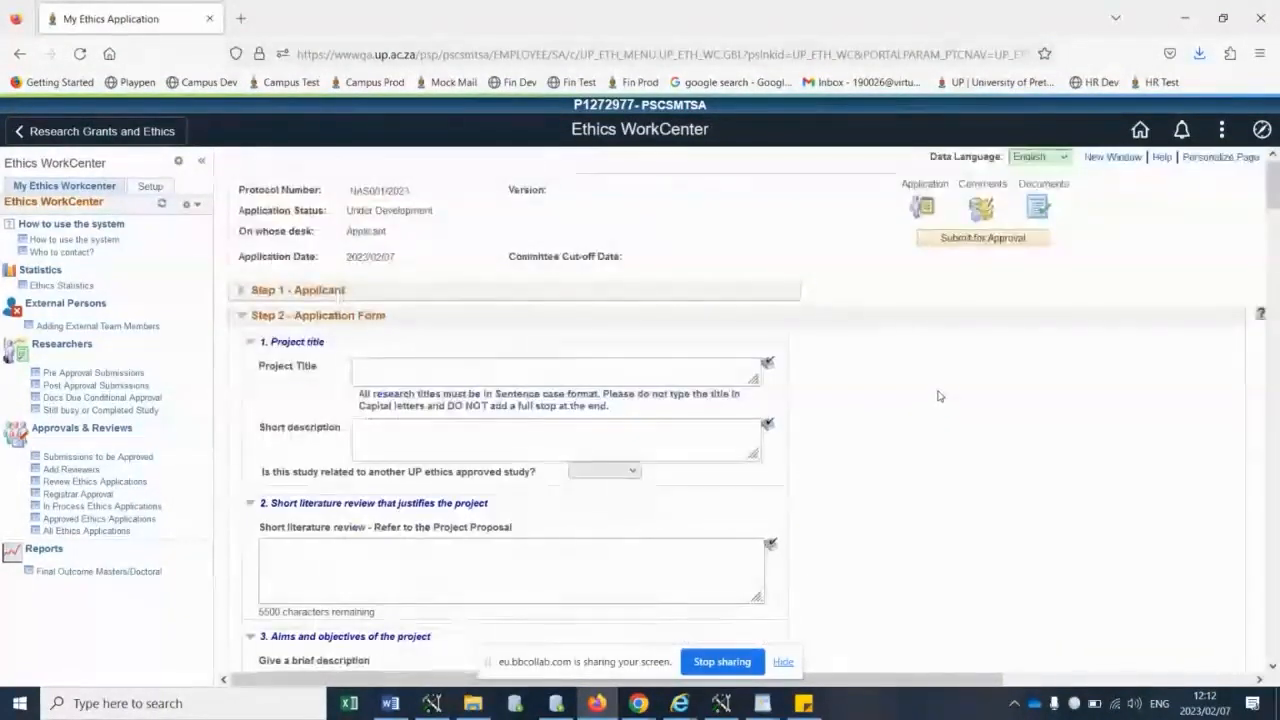
pyautogui.click(1040, 206)
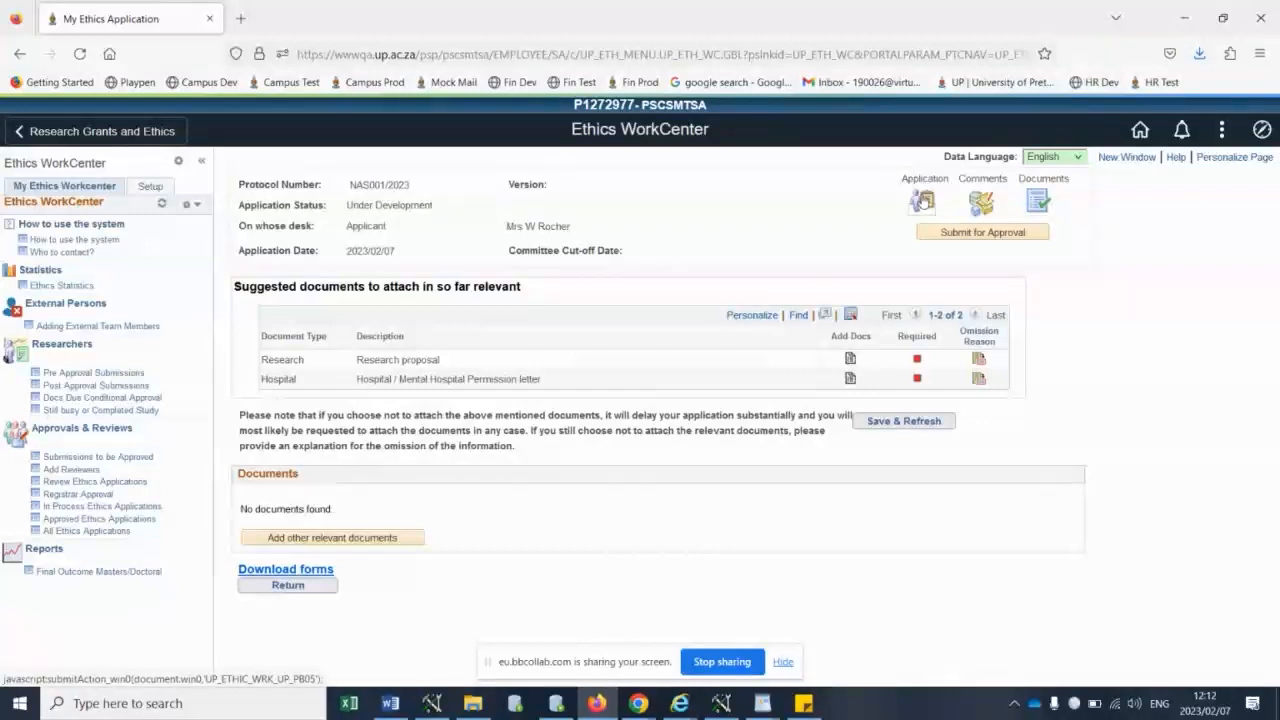
pyautogui.click(922, 201)
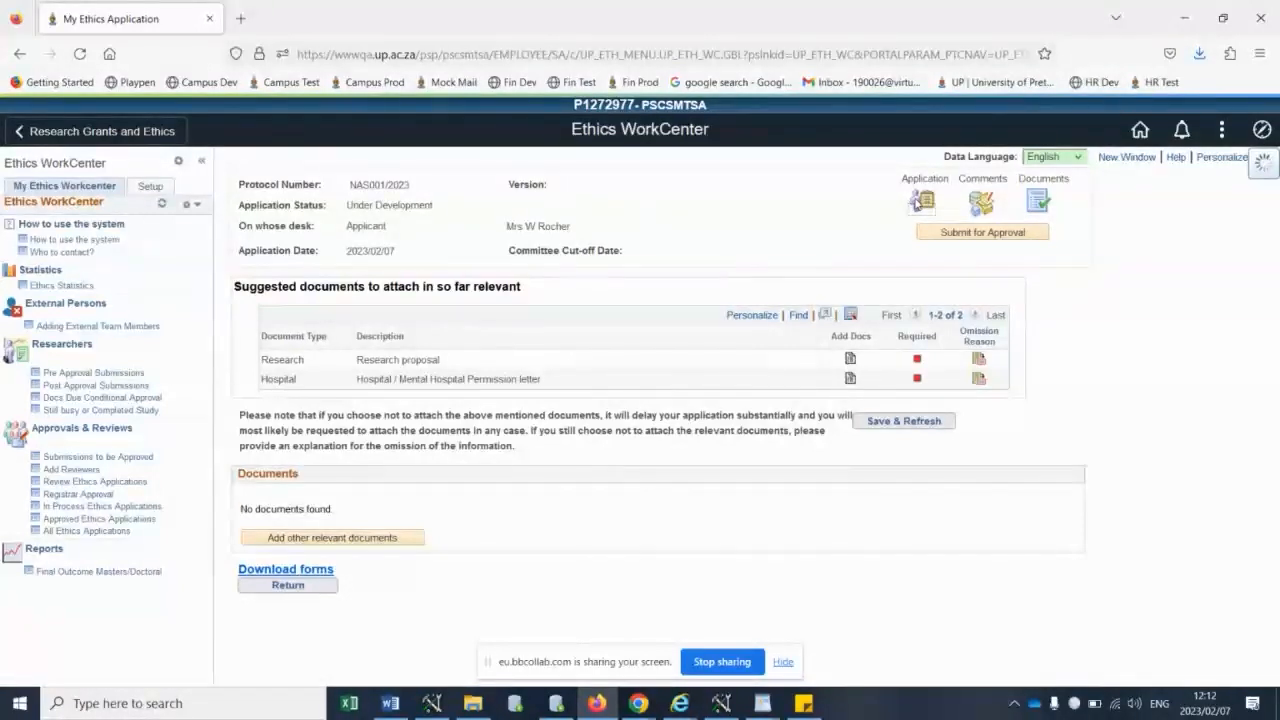
# - Add a second row to the research team and set its role to Supervisor
pyautogui.scroll(-7, 749, 314)
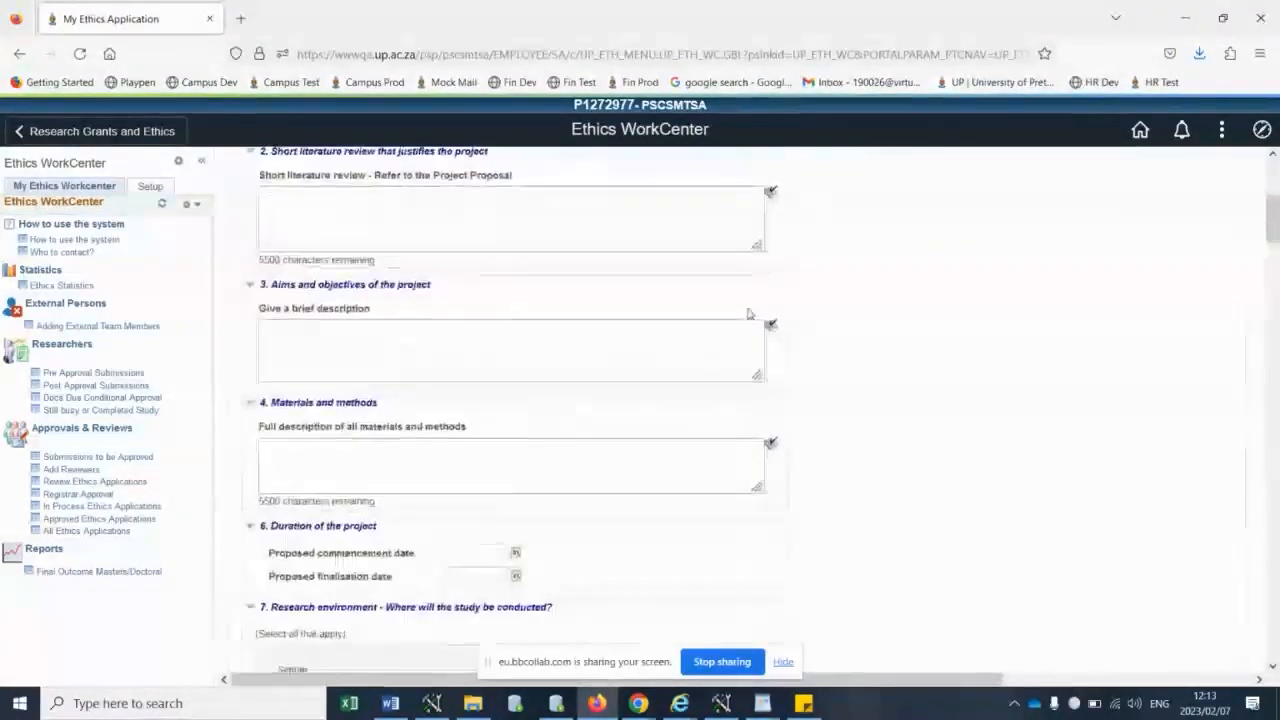
pyautogui.scroll(-5, 829, 331)
pyautogui.scroll(3, 828, 330)
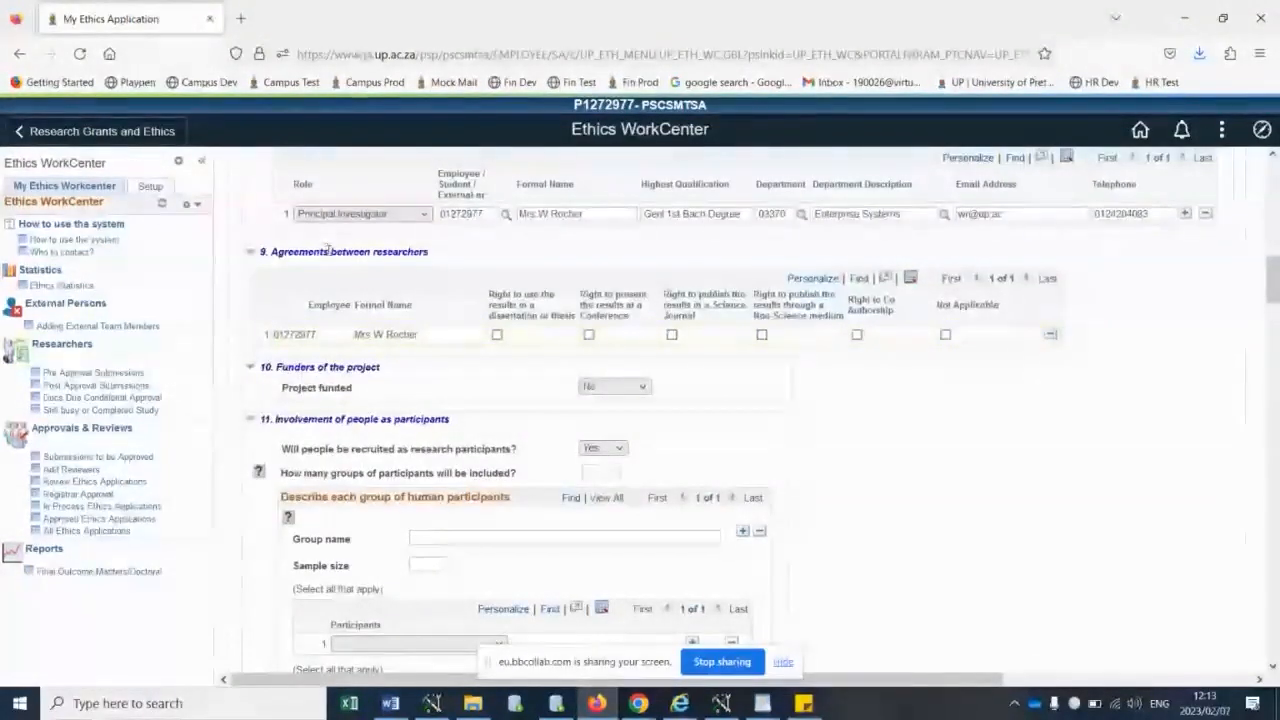
pyautogui.scroll(2, 460, 195)
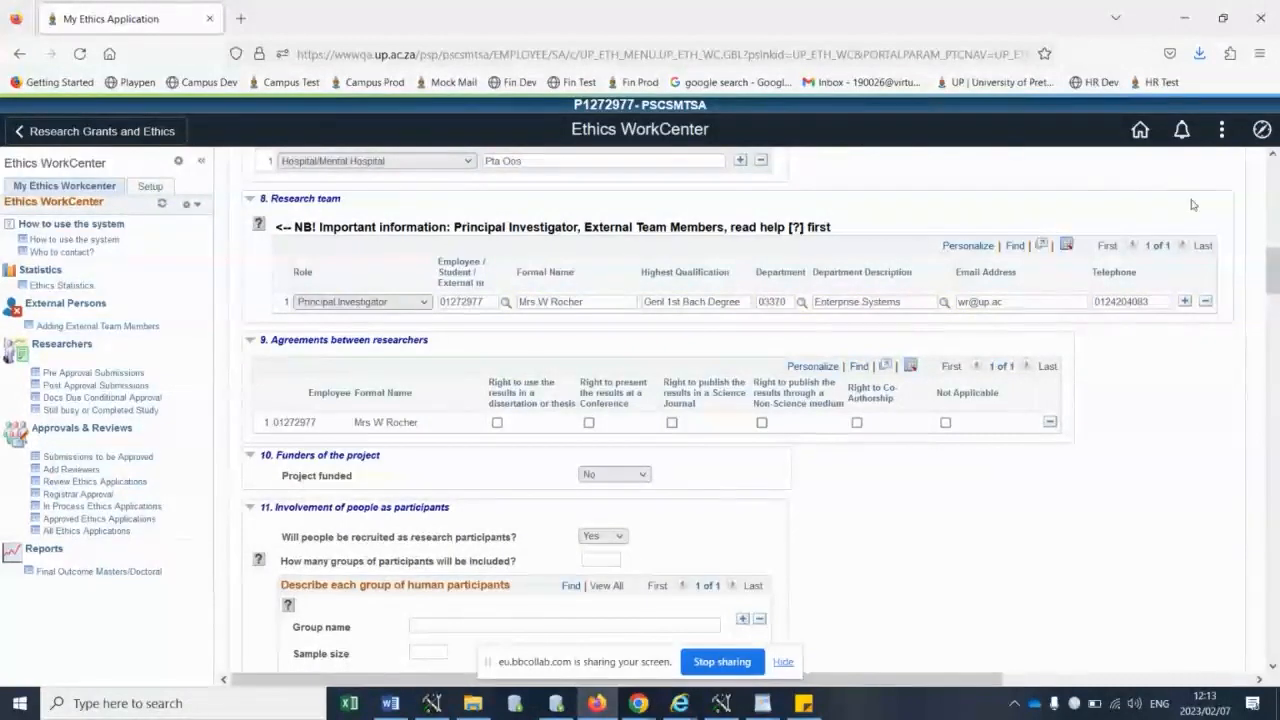
pyautogui.click(1183, 303)
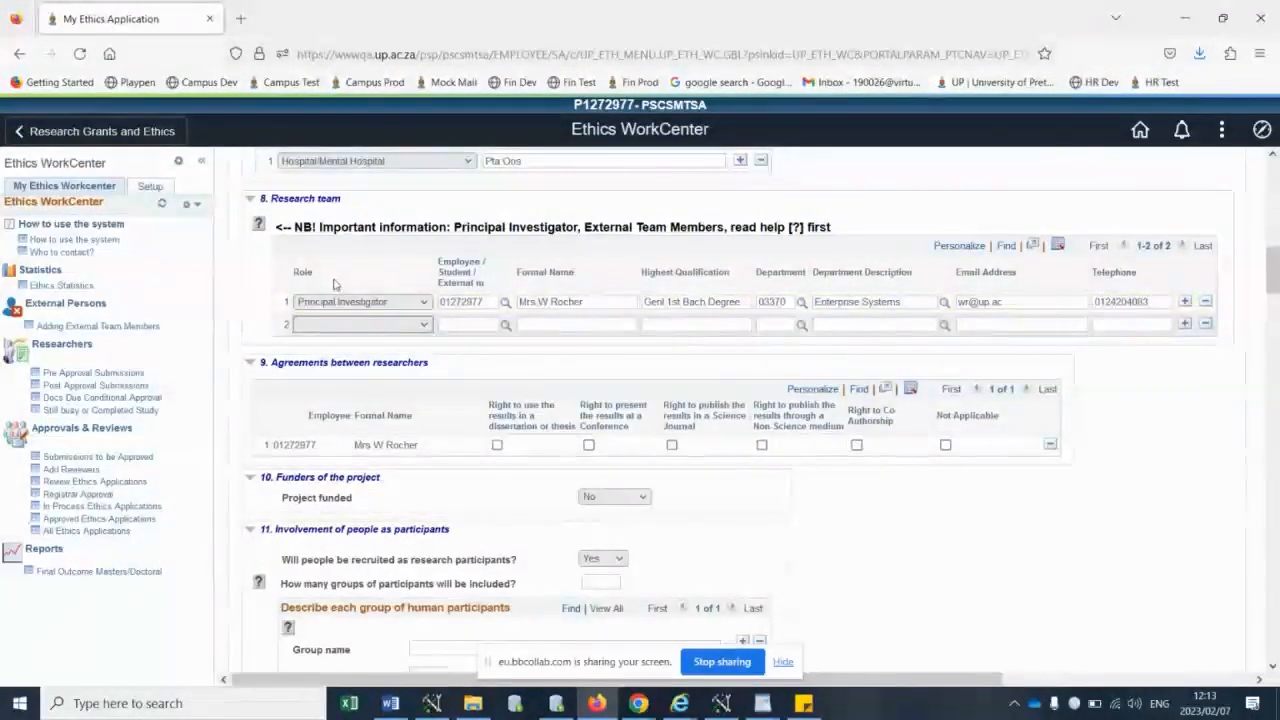
pyautogui.click(349, 324)
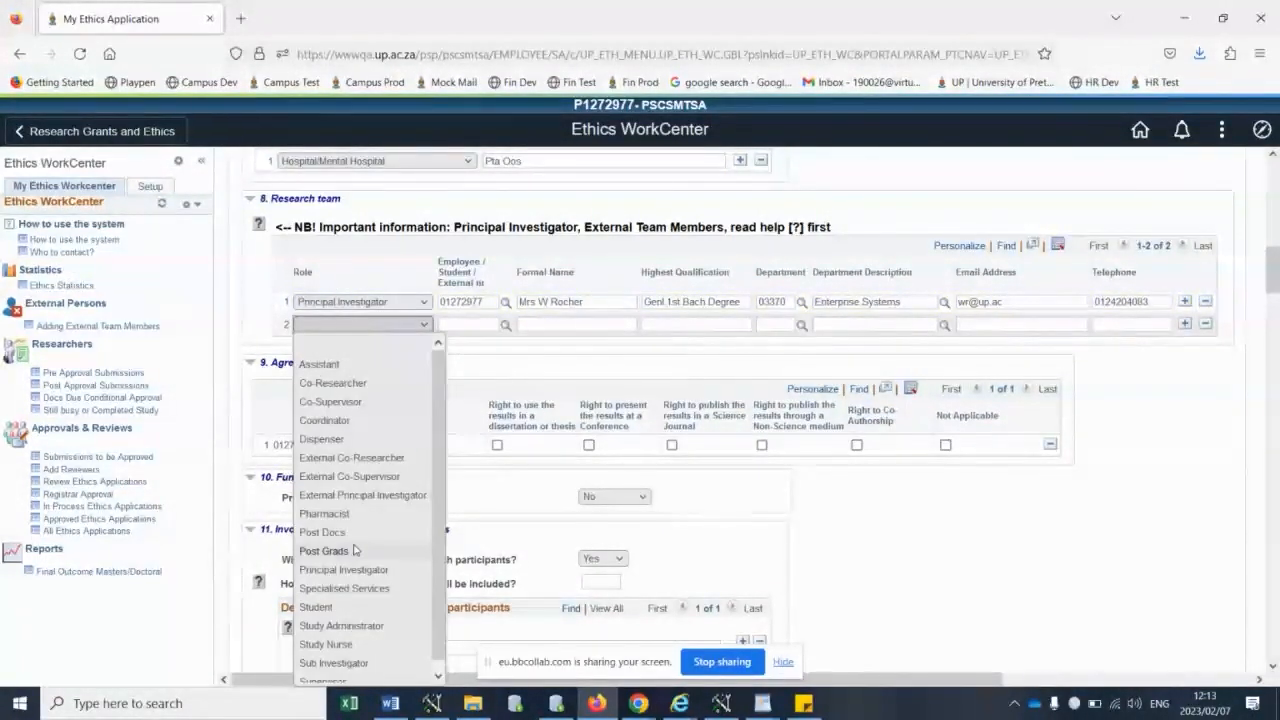
pyautogui.scroll(-1, 340, 655)
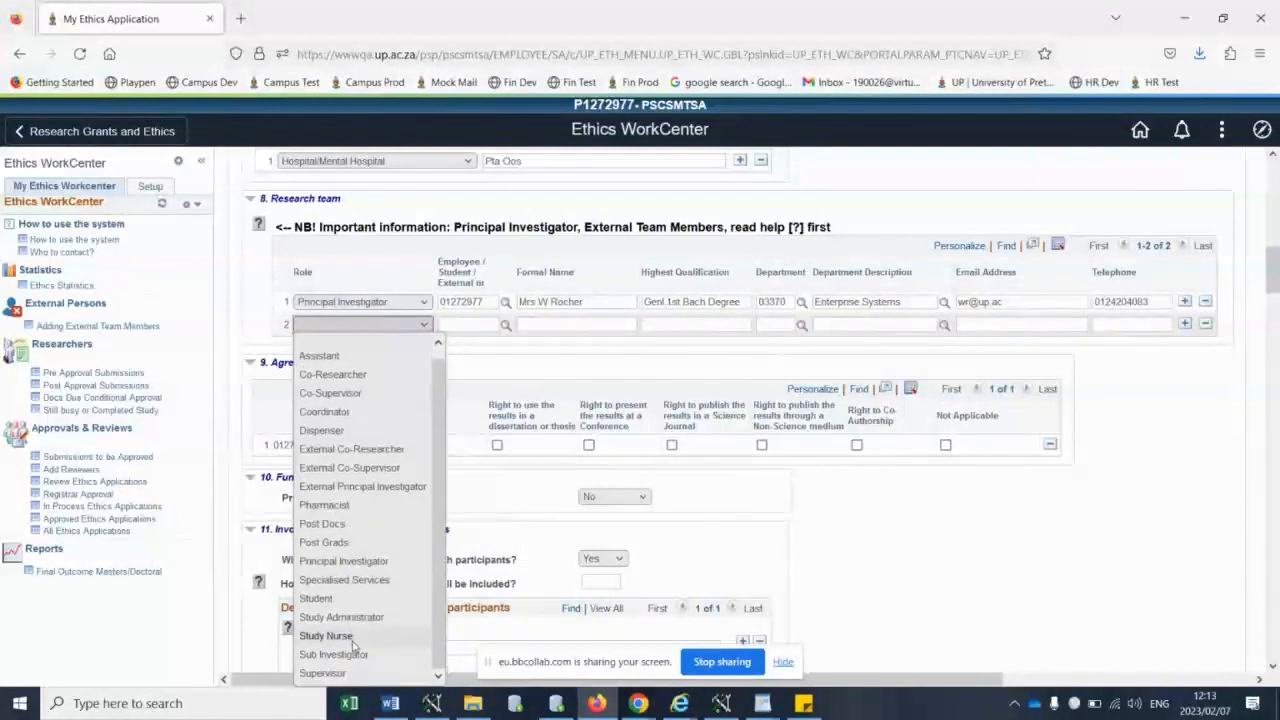
pyautogui.click(322, 673)
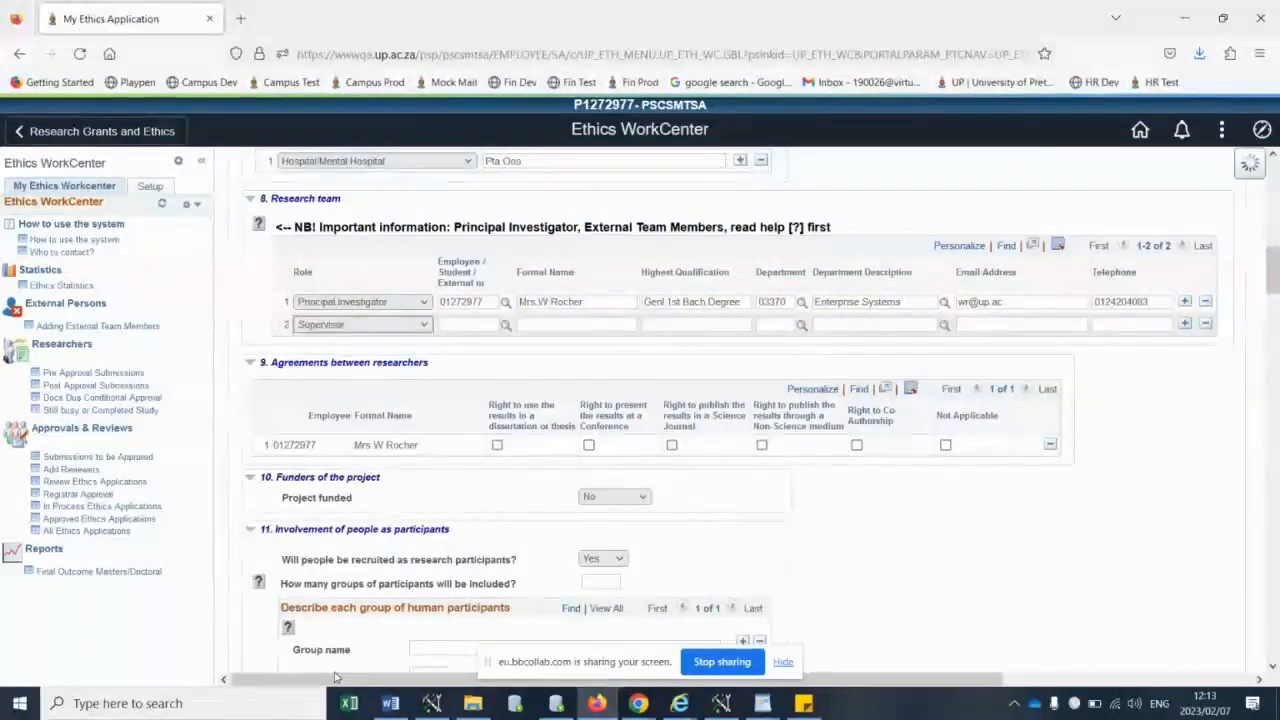
# - Enter the supervisor's employee number in the second research team row and pick the matching person
pyautogui.click(459, 322)
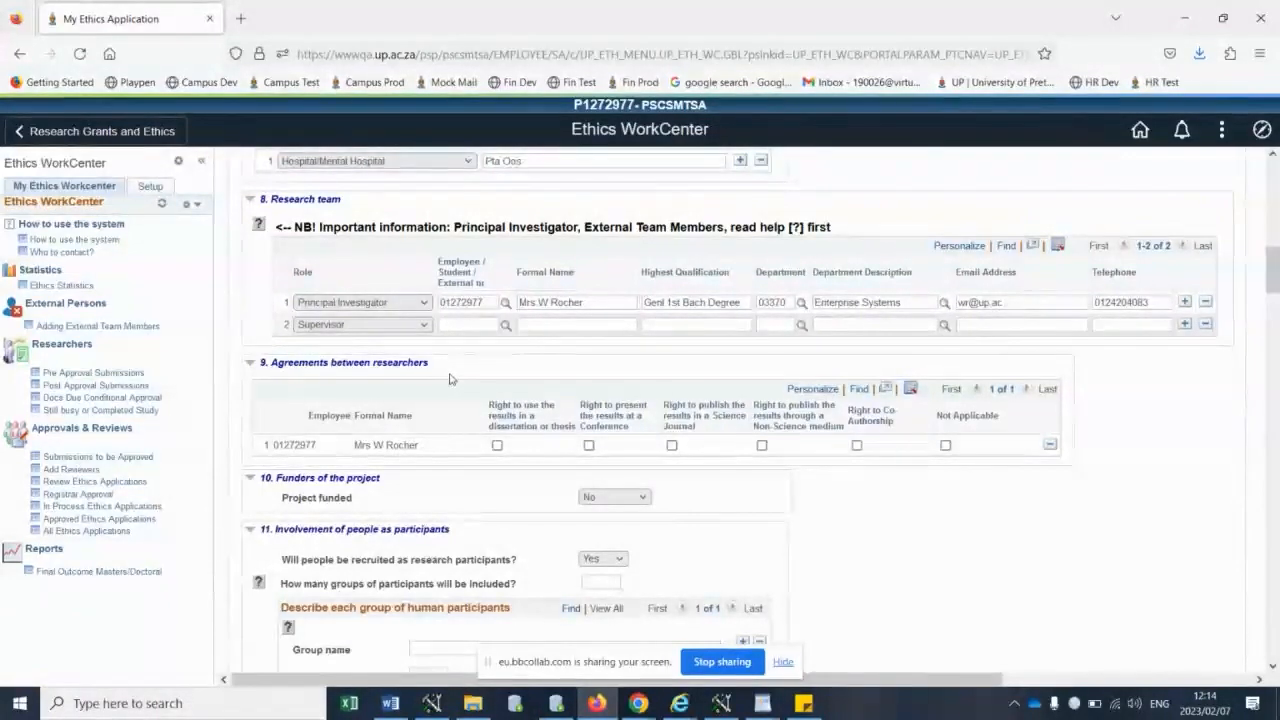
pyautogui.write('04346904')
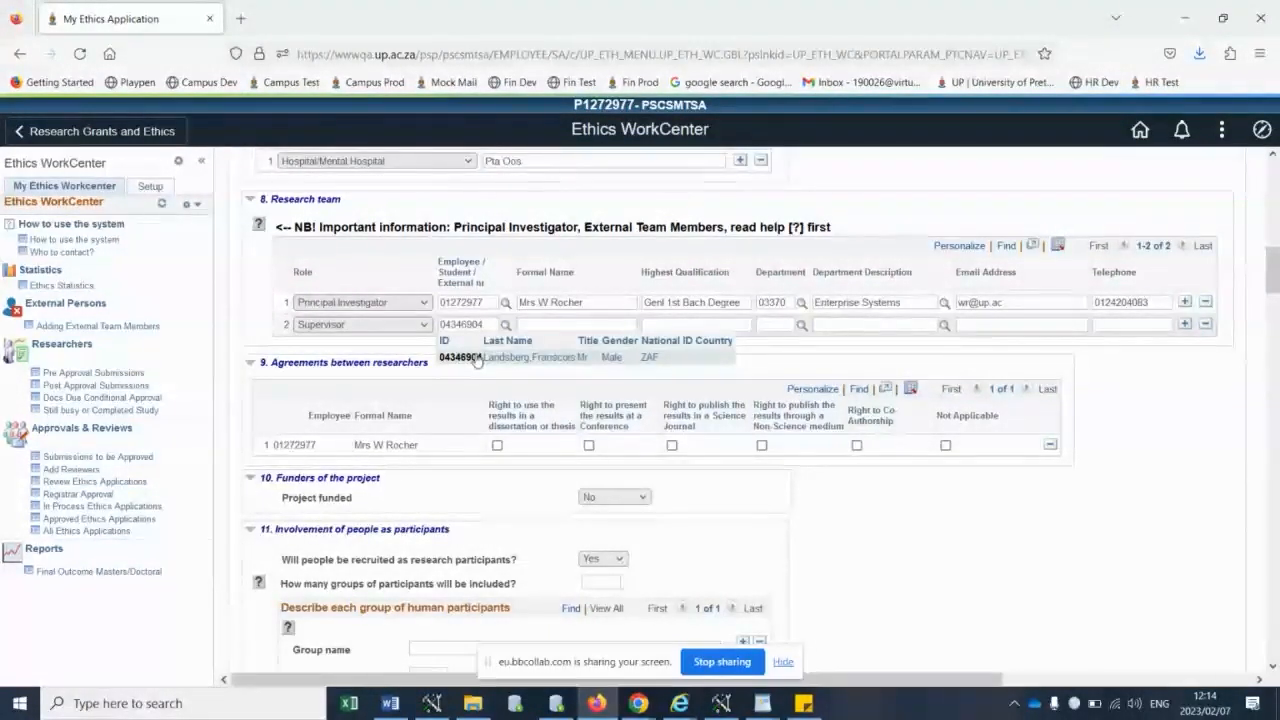
pyautogui.click(478, 358)
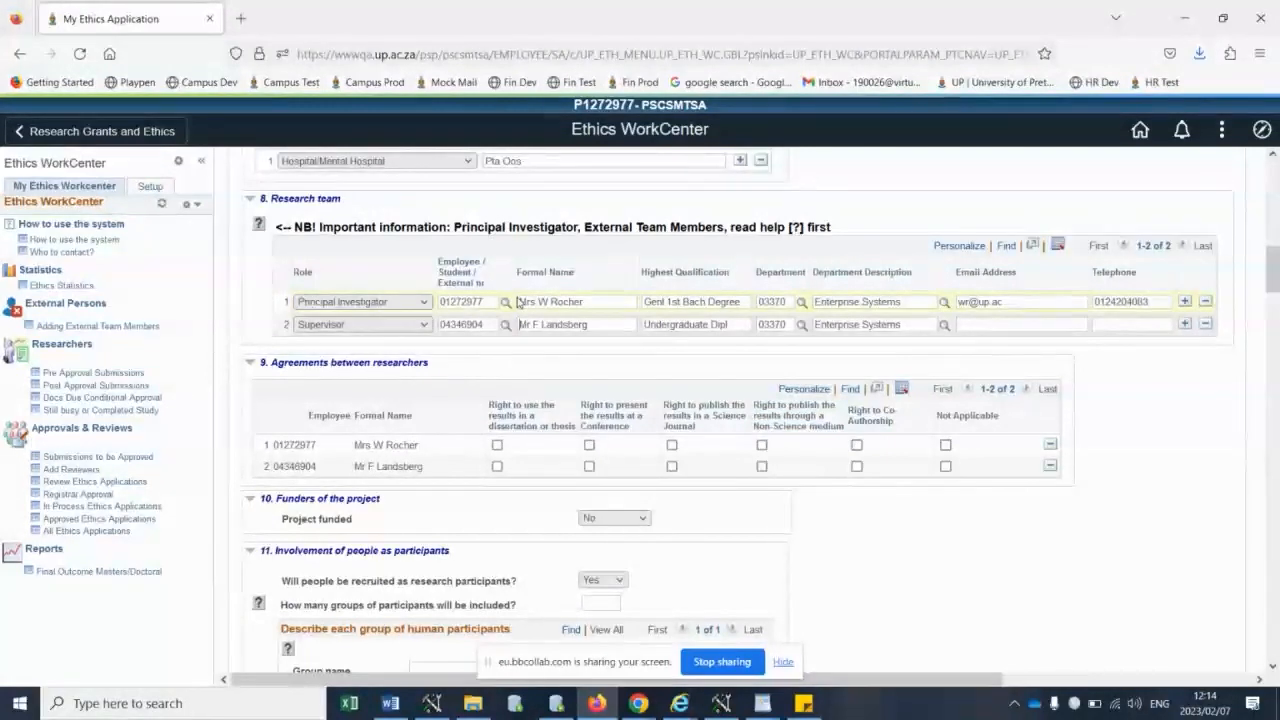
# - Set Project funded to Yes to show the funder information fields, and set it back to No
pyautogui.scroll(-3, 518, 302)
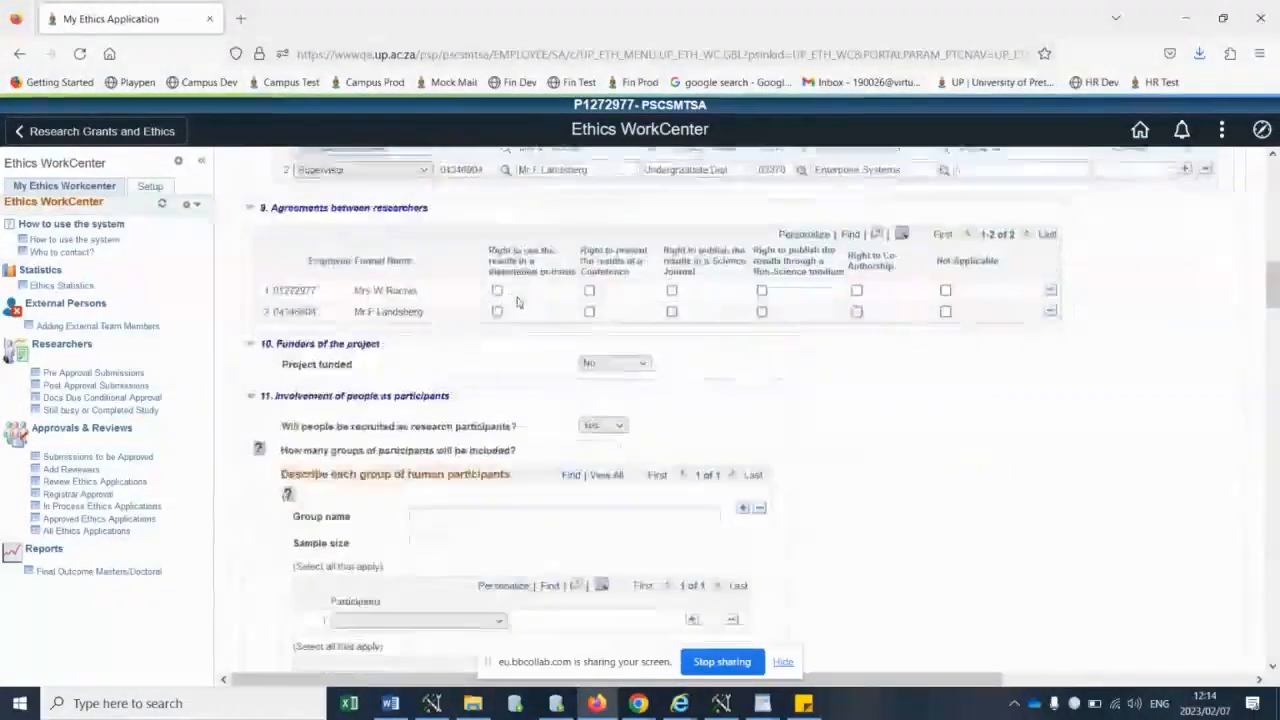
pyautogui.scroll(-2, 518, 302)
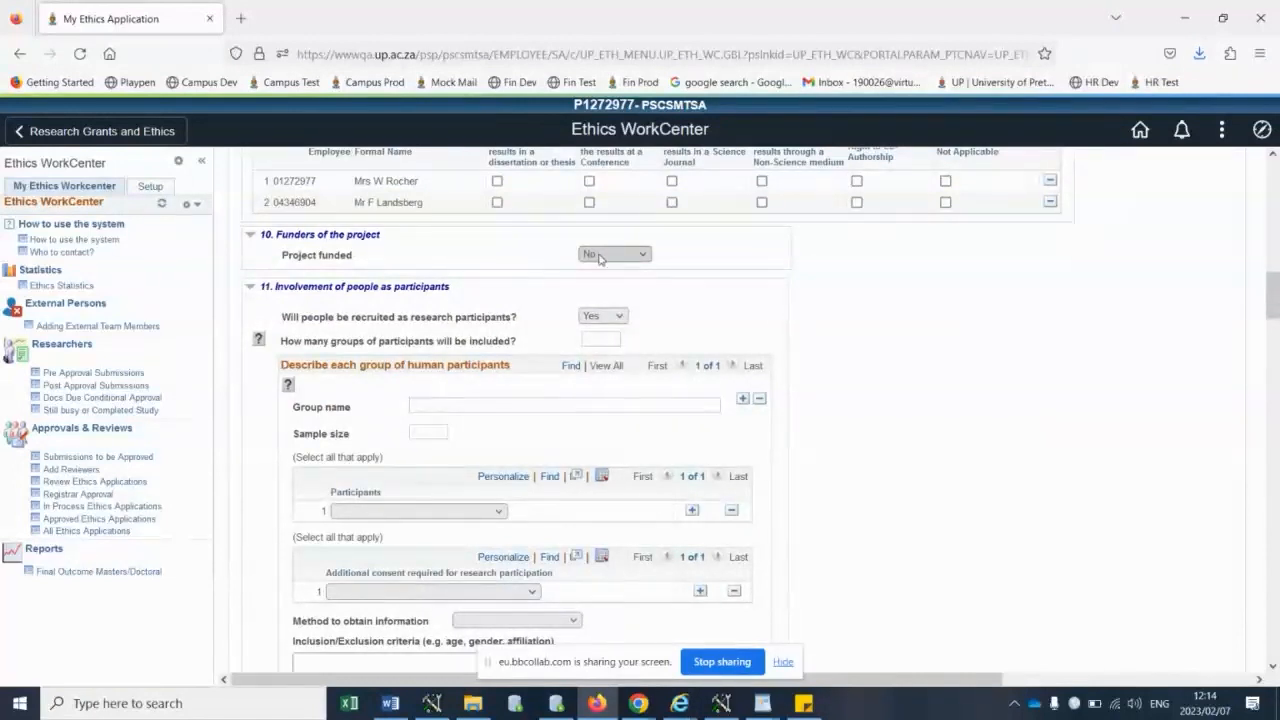
pyautogui.click(599, 256)
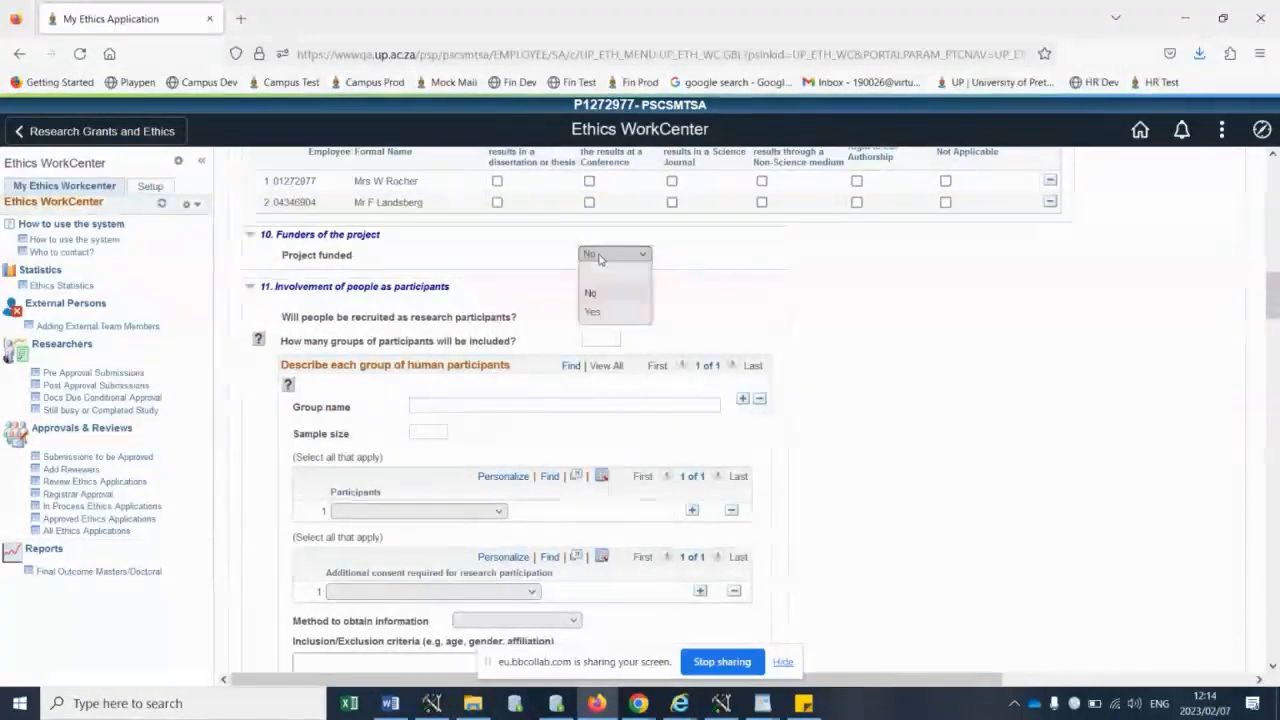
pyautogui.click(594, 314)
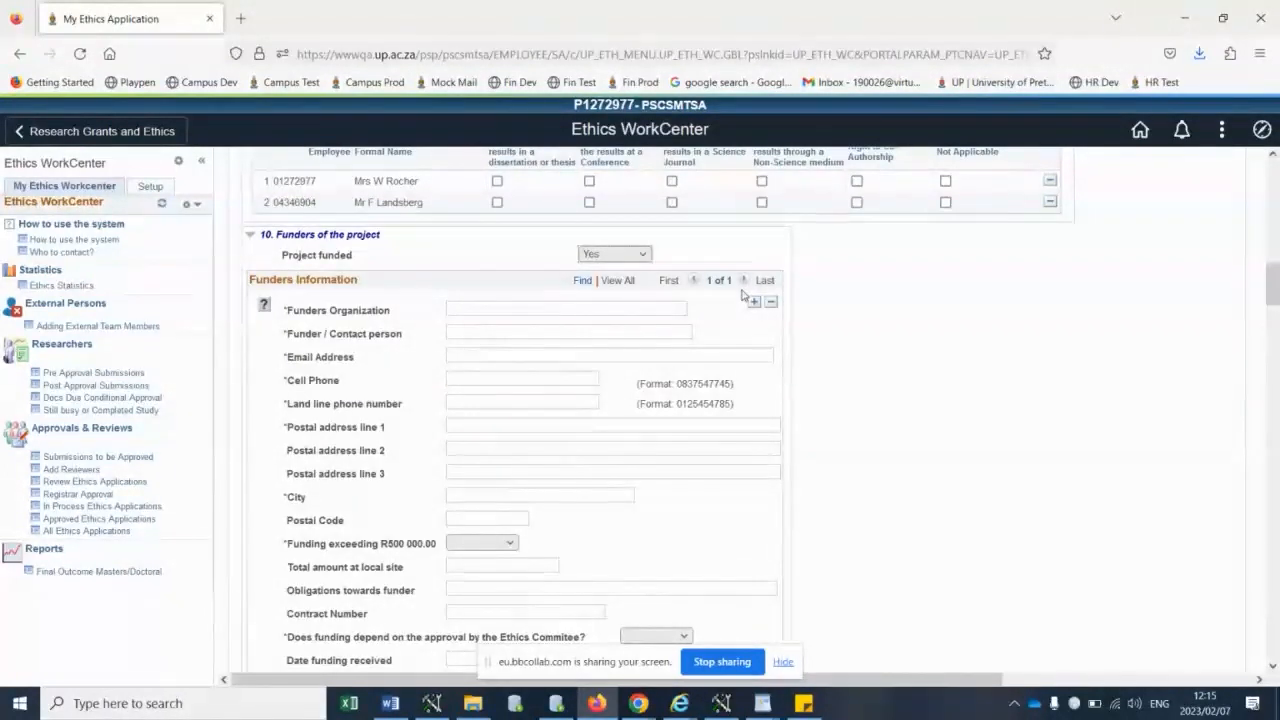
pyautogui.click(615, 254)
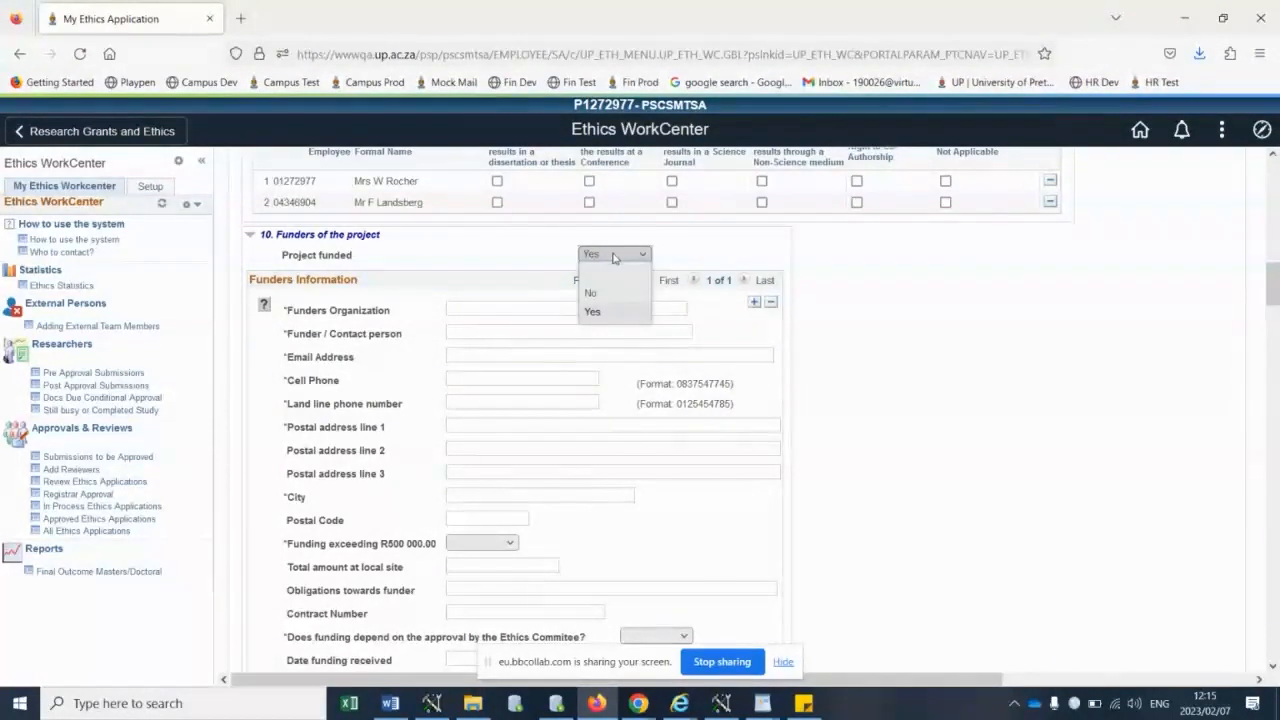
pyautogui.click(601, 296)
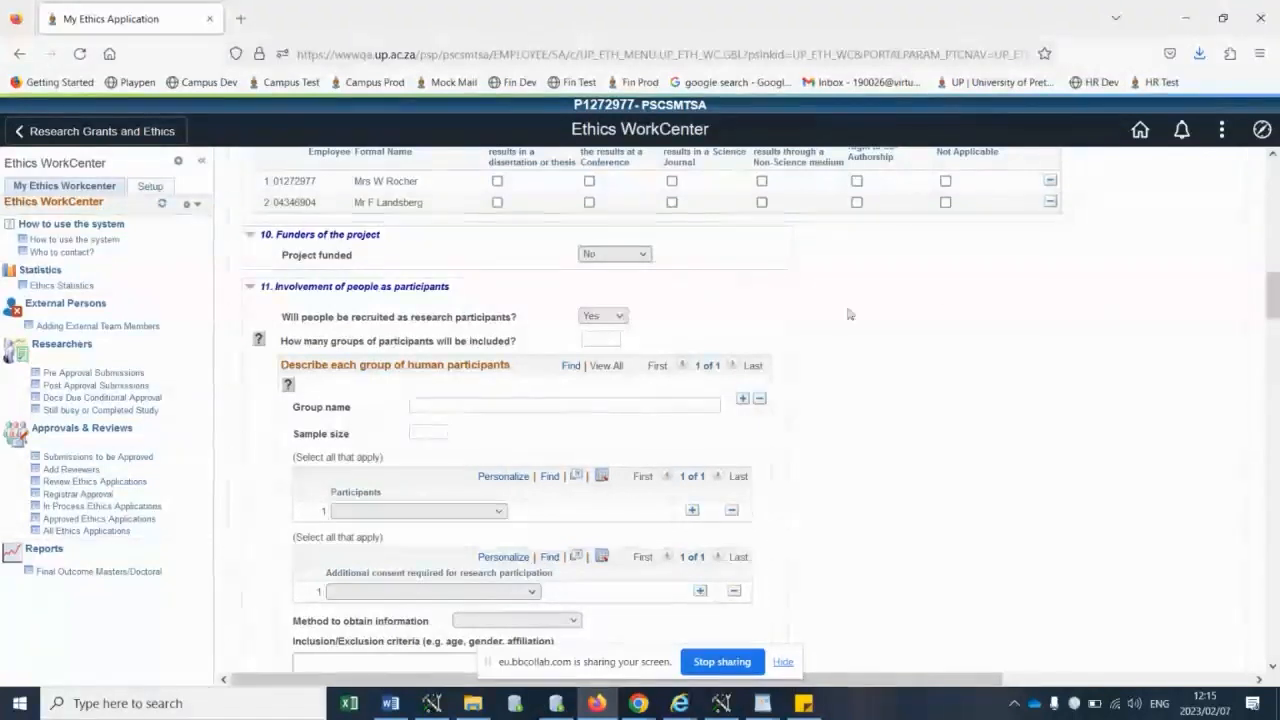
# - Set the participants of the human participant group to UP Students and select the field for the recruiting faculty
pyautogui.scroll(-2, 745, 318)
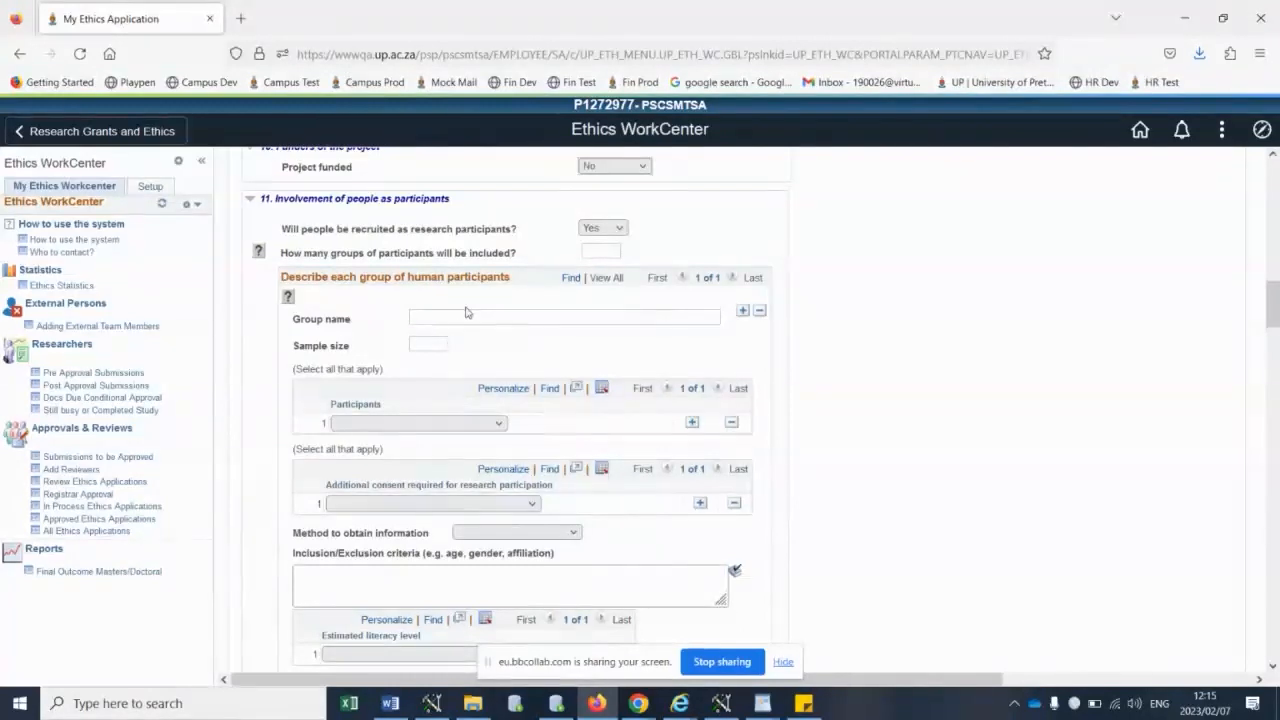
pyautogui.click(462, 426)
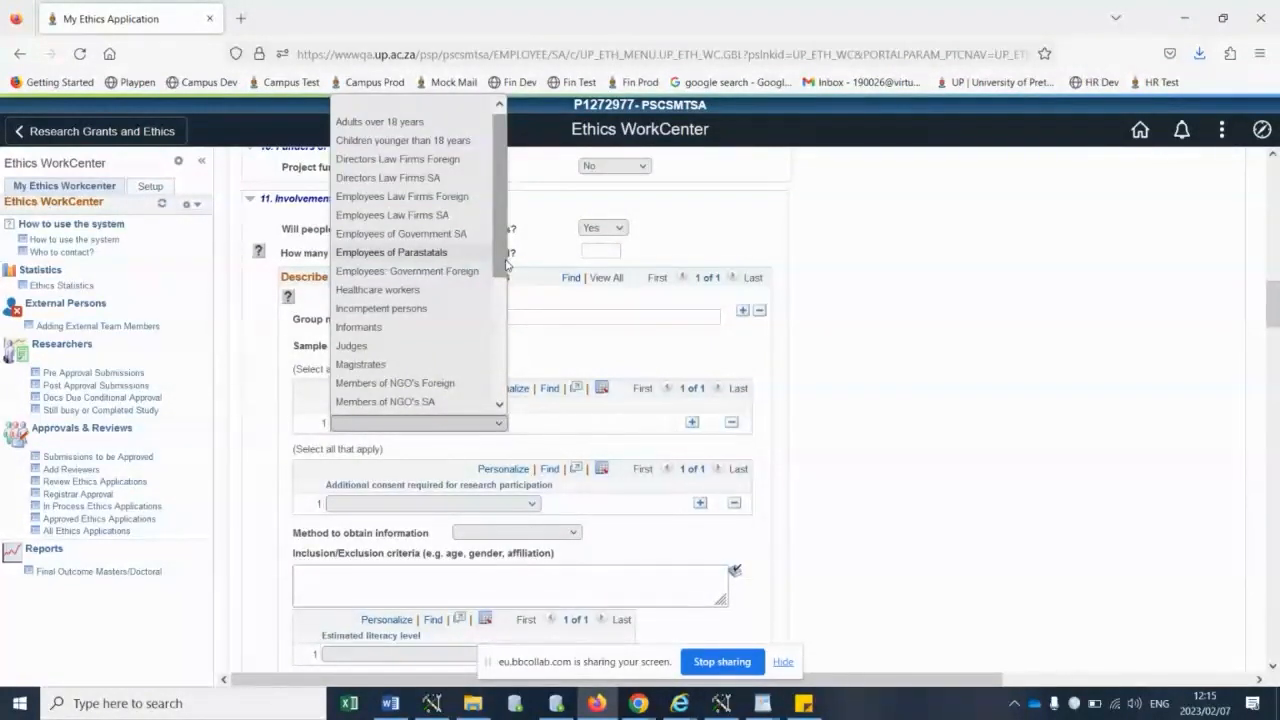
pyautogui.moveTo(501, 228); pyautogui.dragTo(487, 416)
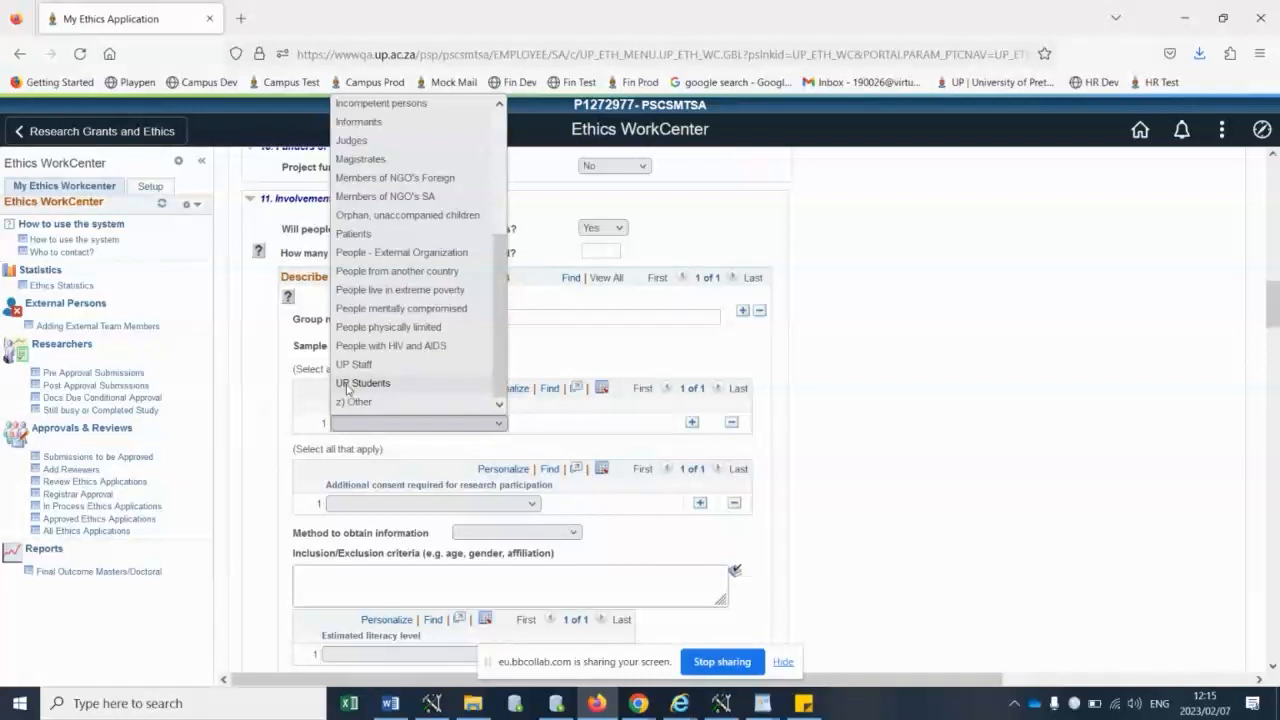
pyautogui.click(347, 383)
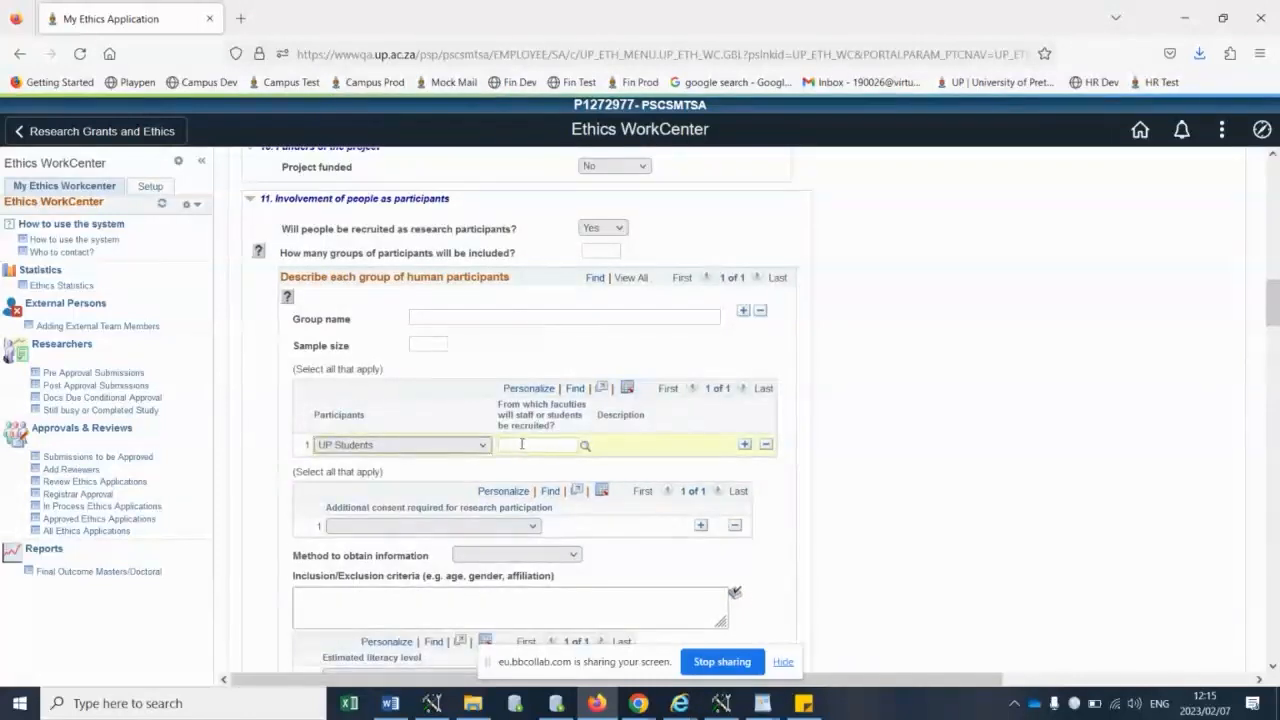
pyautogui.click(538, 441)
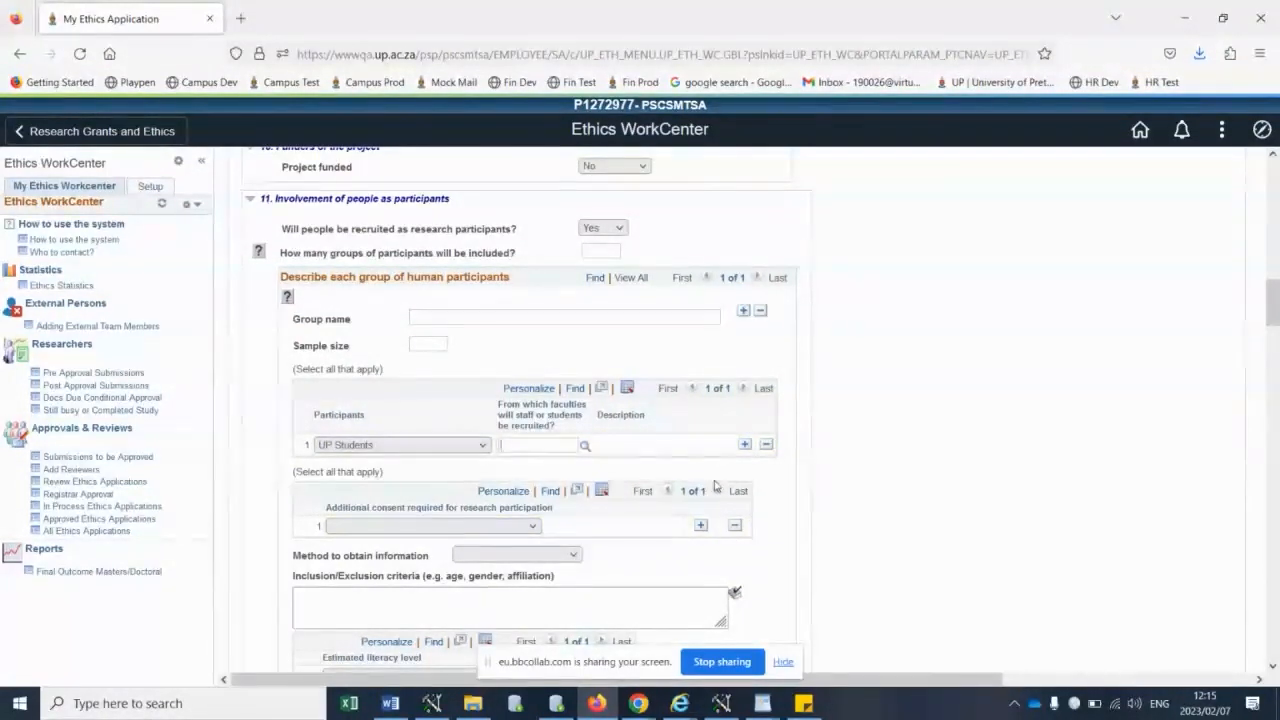
# - Look over the remaining participant questions, the Experimental Laboratory section and the Principal Investigator's data storage declaration
pyautogui.scroll(-5, 715, 510)
pyautogui.scroll(-5, 702, 472)
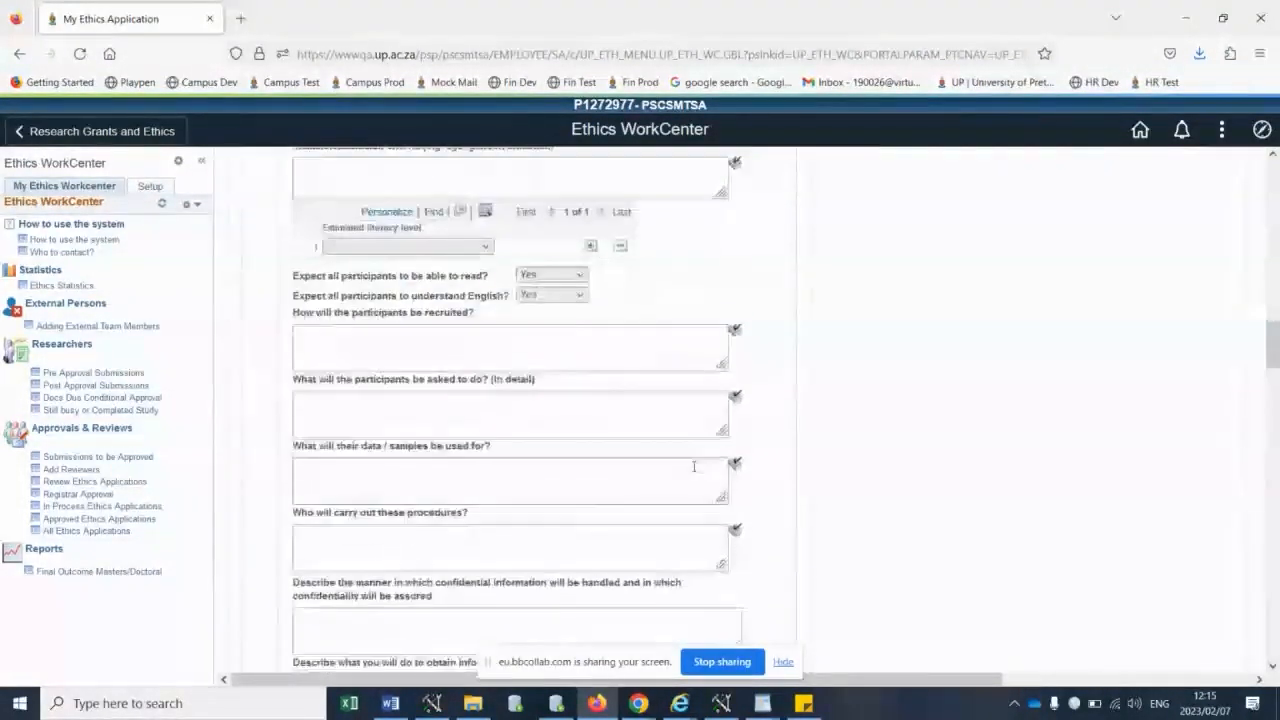
pyautogui.scroll(-2, 693, 466)
pyautogui.scroll(-5, 693, 466)
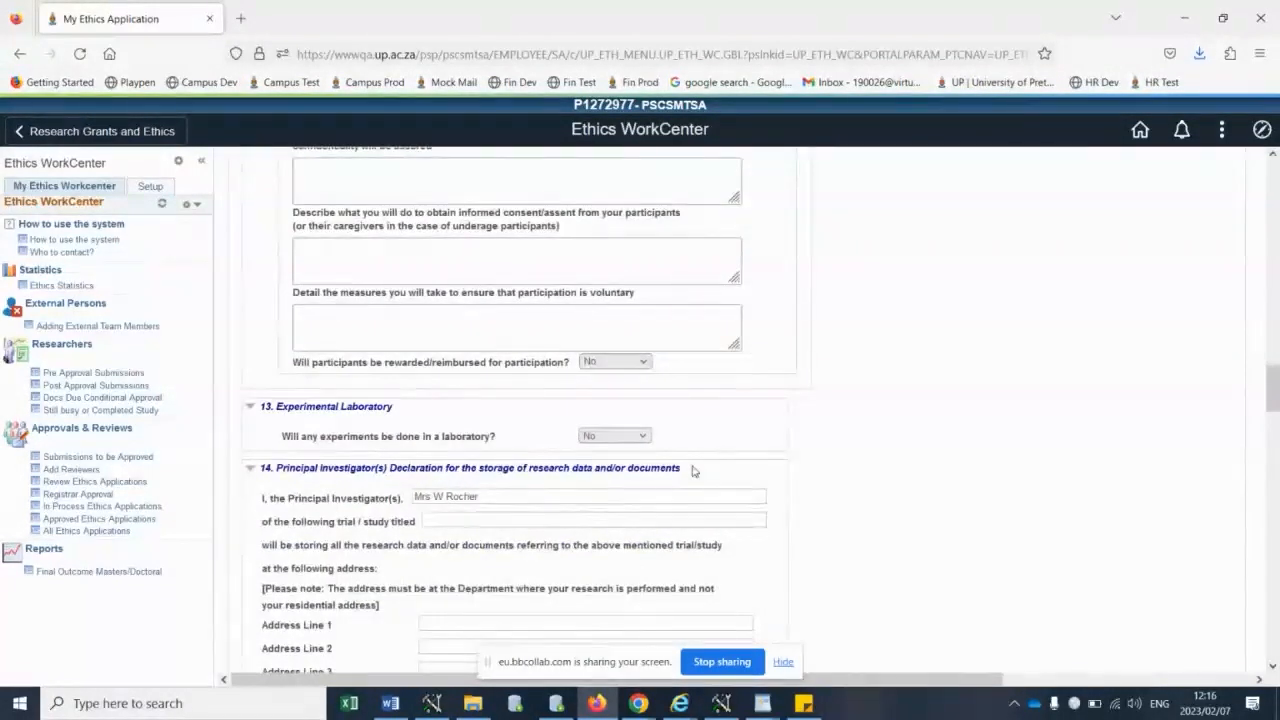
pyautogui.scroll(-3, 693, 468)
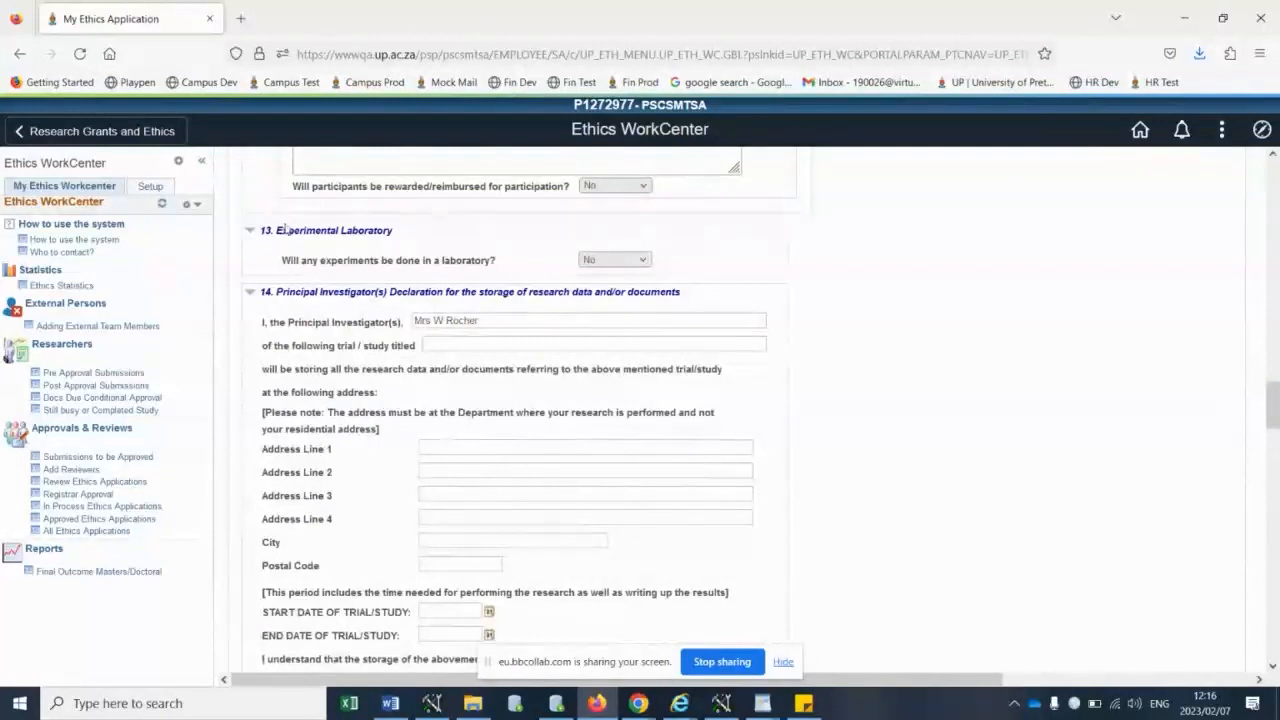
pyautogui.doubleClick(290, 260)
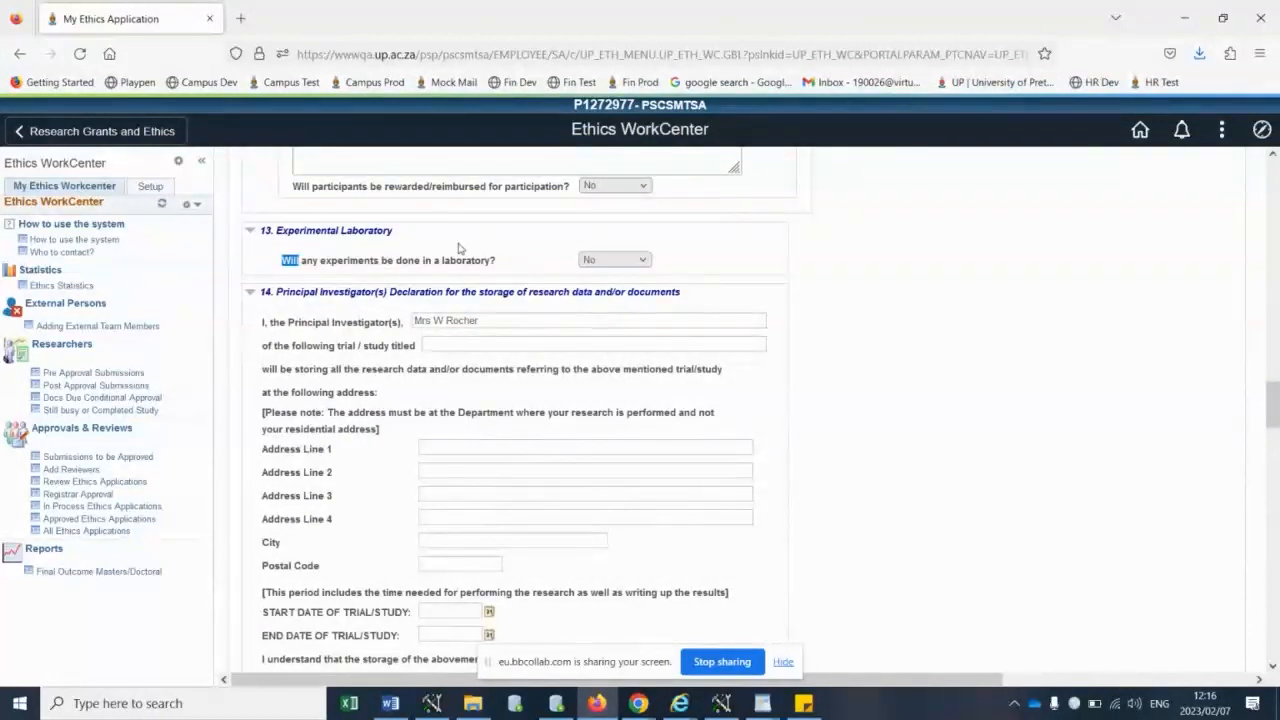
# - Set the use of secondary data to Yes, and answer Yes to whether the data is publicly available and/or paid for by UP
pyautogui.moveTo(300, 260); pyautogui.dragTo(529, 259)
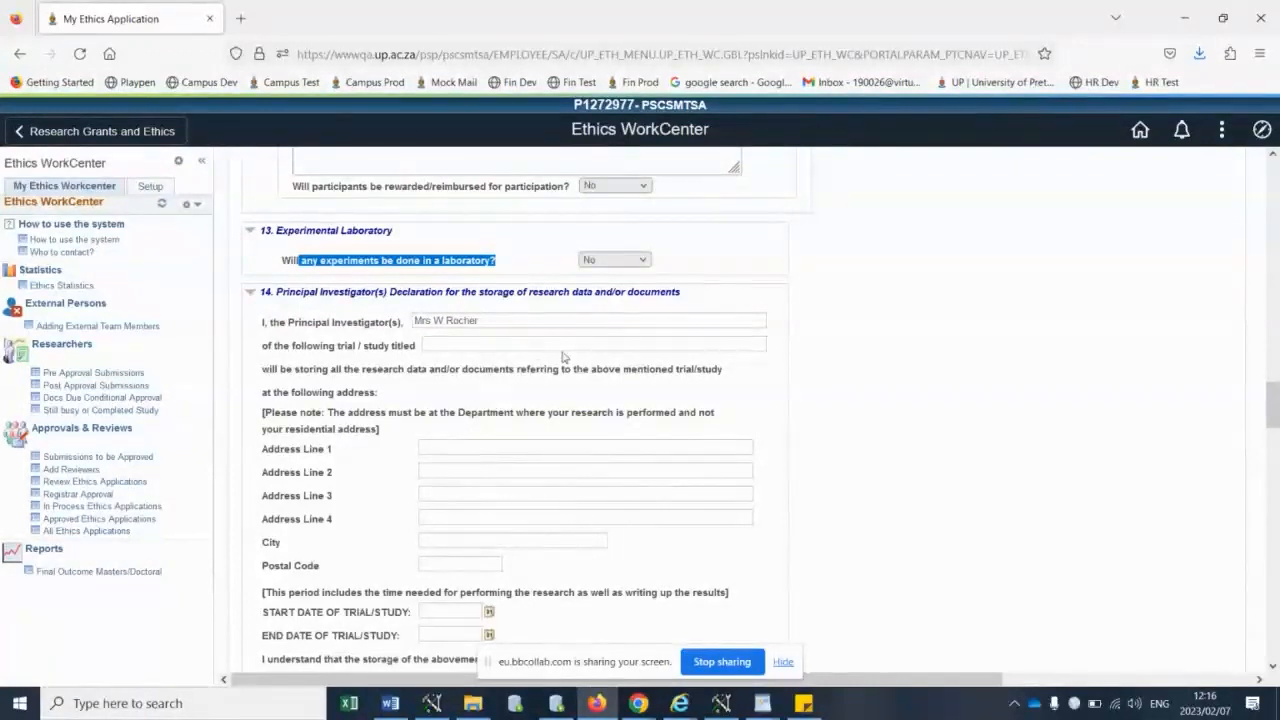
pyautogui.scroll(-4, 540, 360)
pyautogui.scroll(-10, 561, 347)
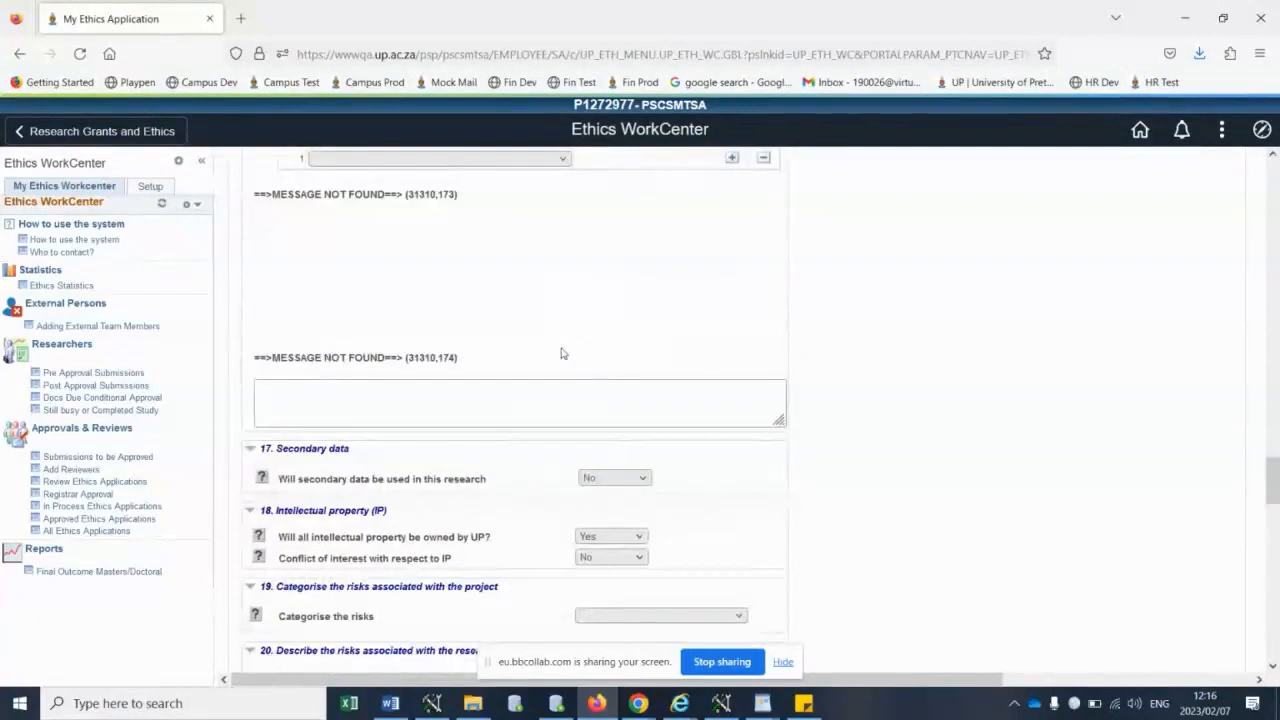
pyautogui.scroll(3, 561, 353)
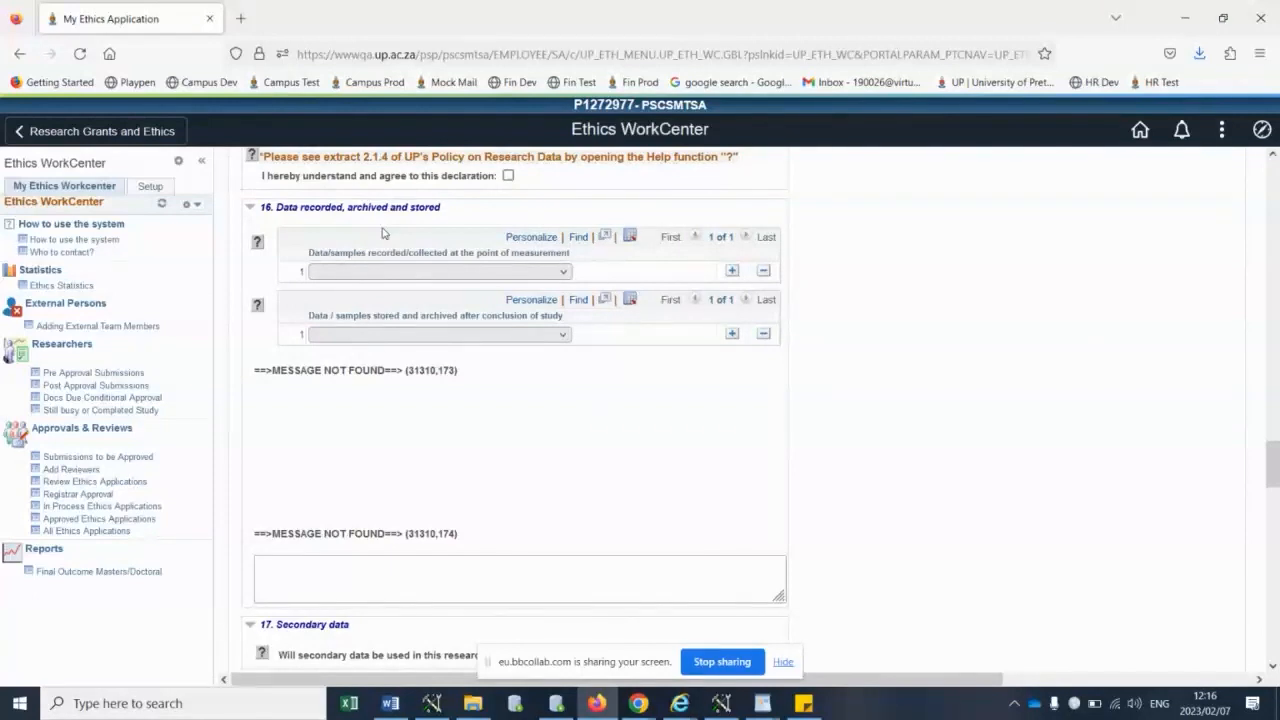
pyautogui.scroll(-6, 729, 386)
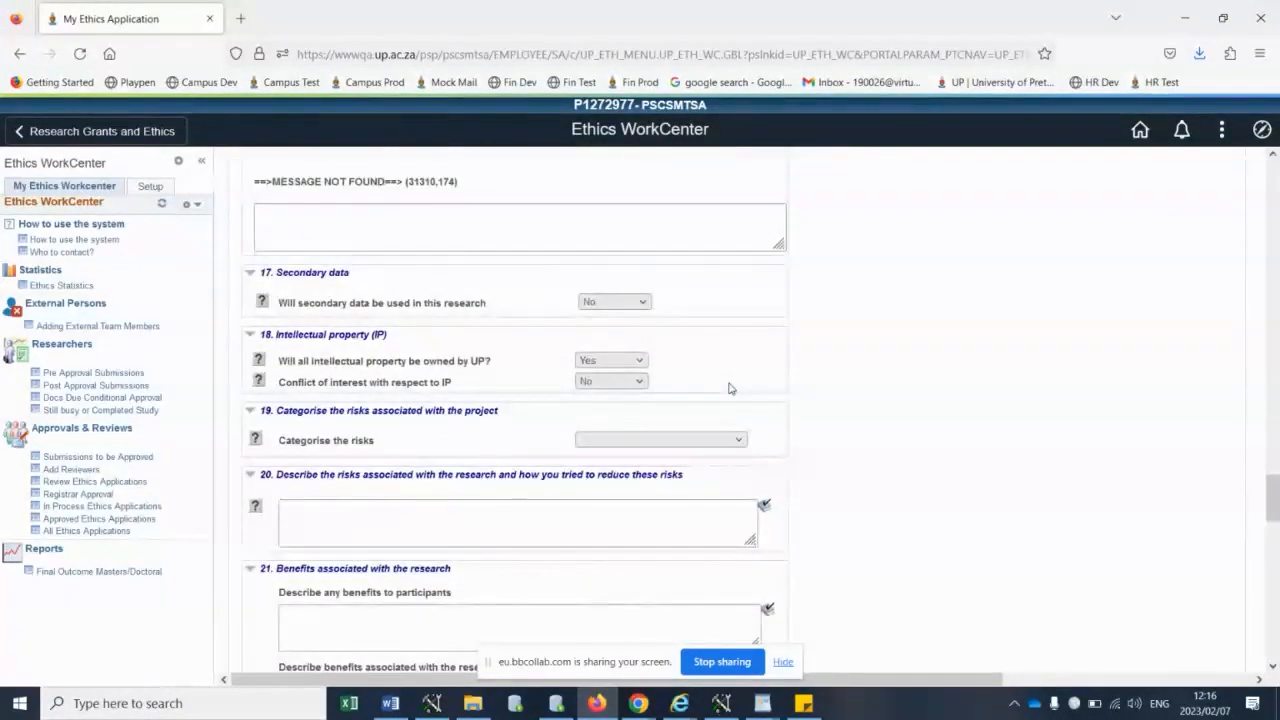
pyautogui.scroll(-2, 729, 386)
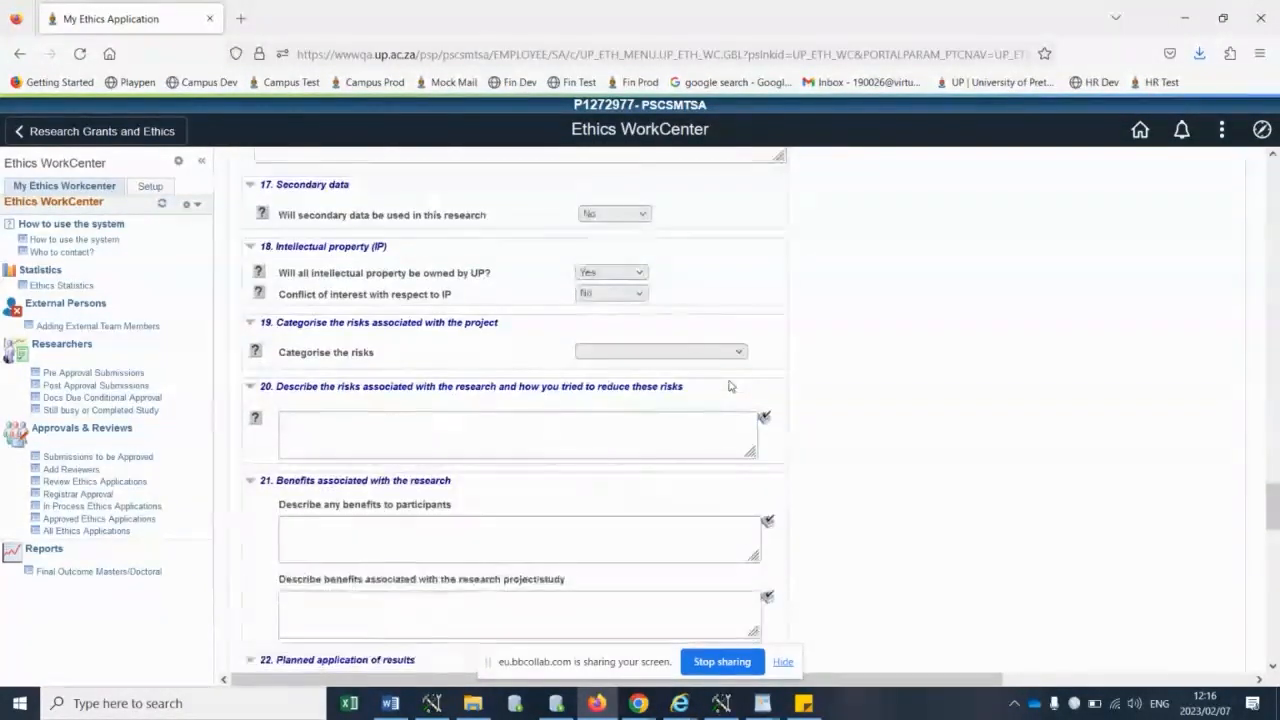
pyautogui.click(600, 214)
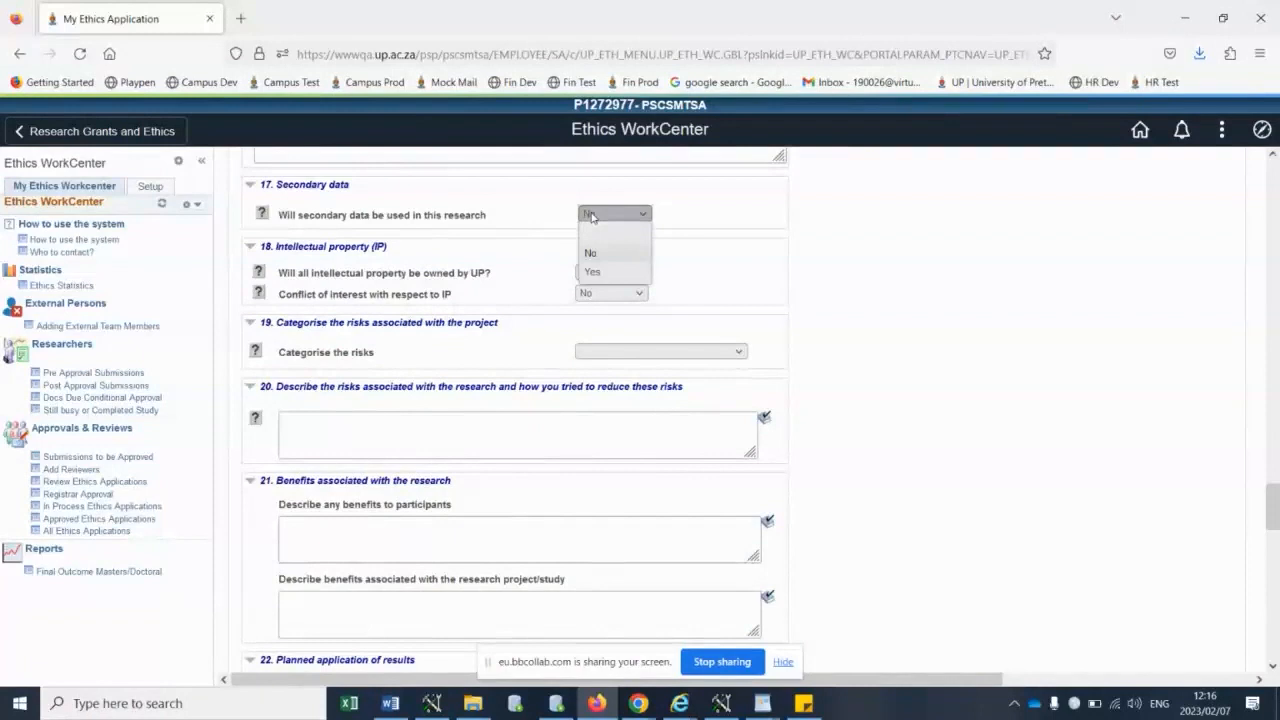
pyautogui.click(596, 271)
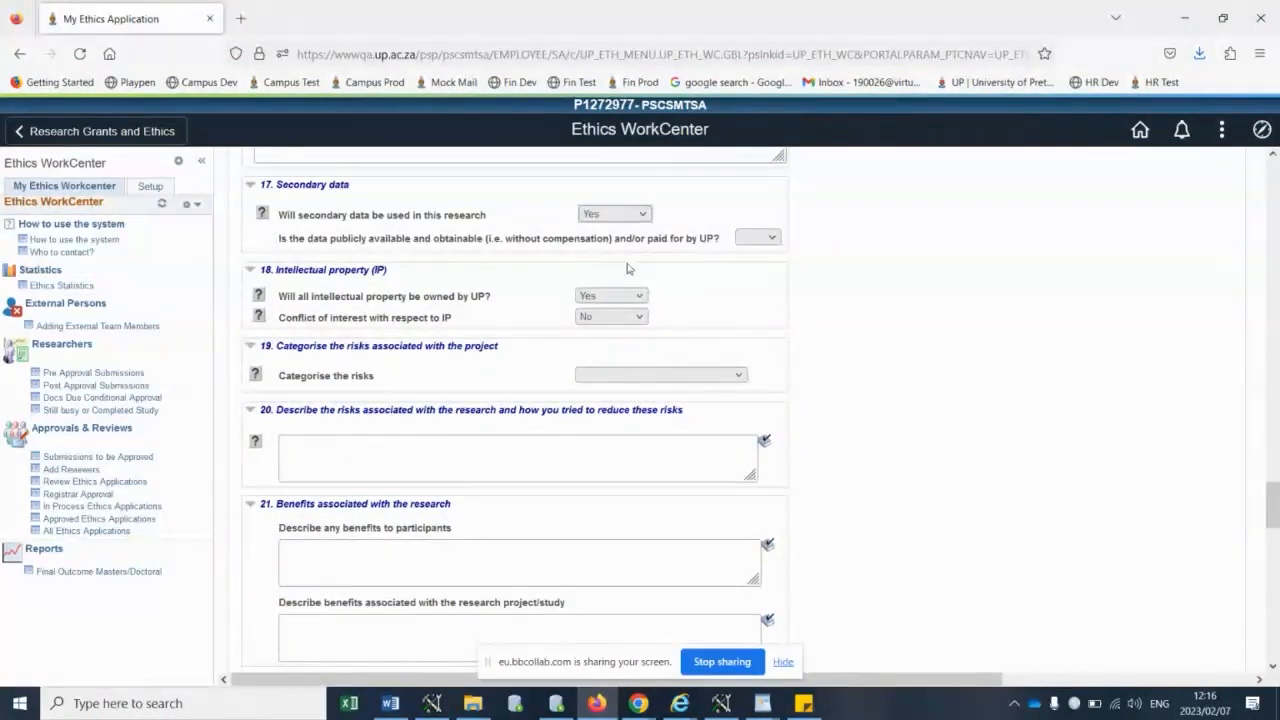
pyautogui.click(742, 239)
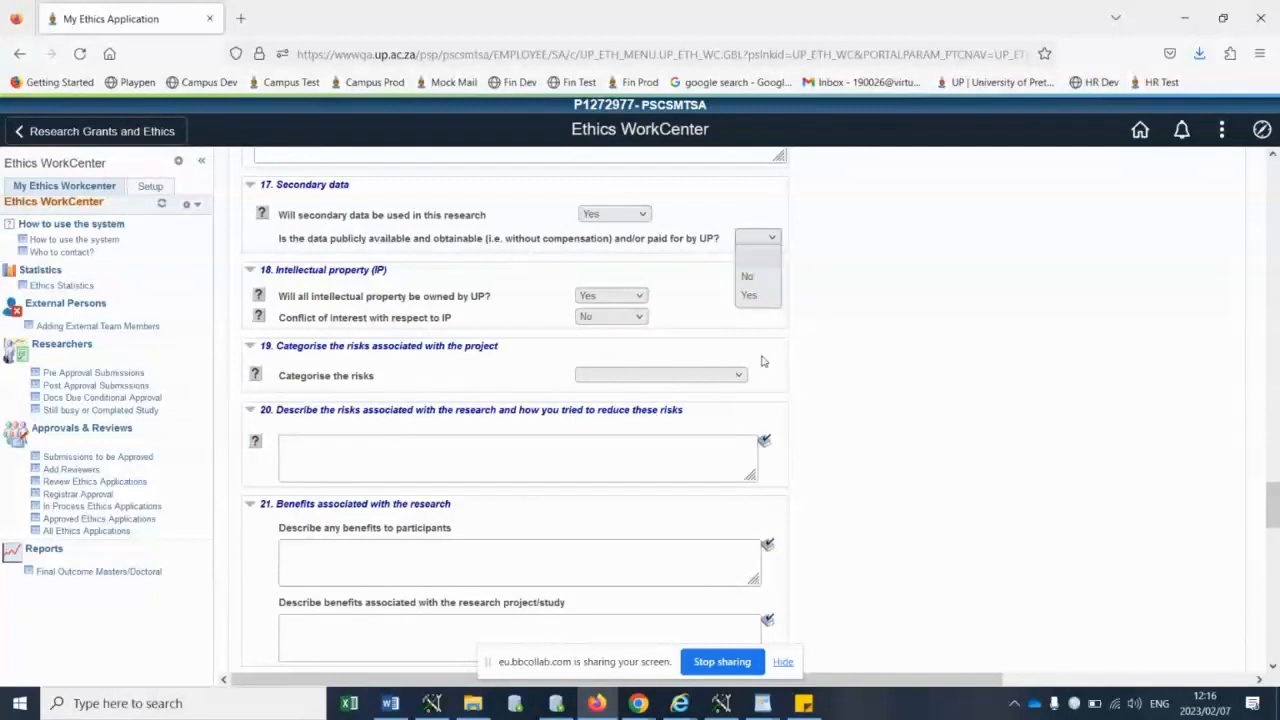
pyautogui.click(750, 296)
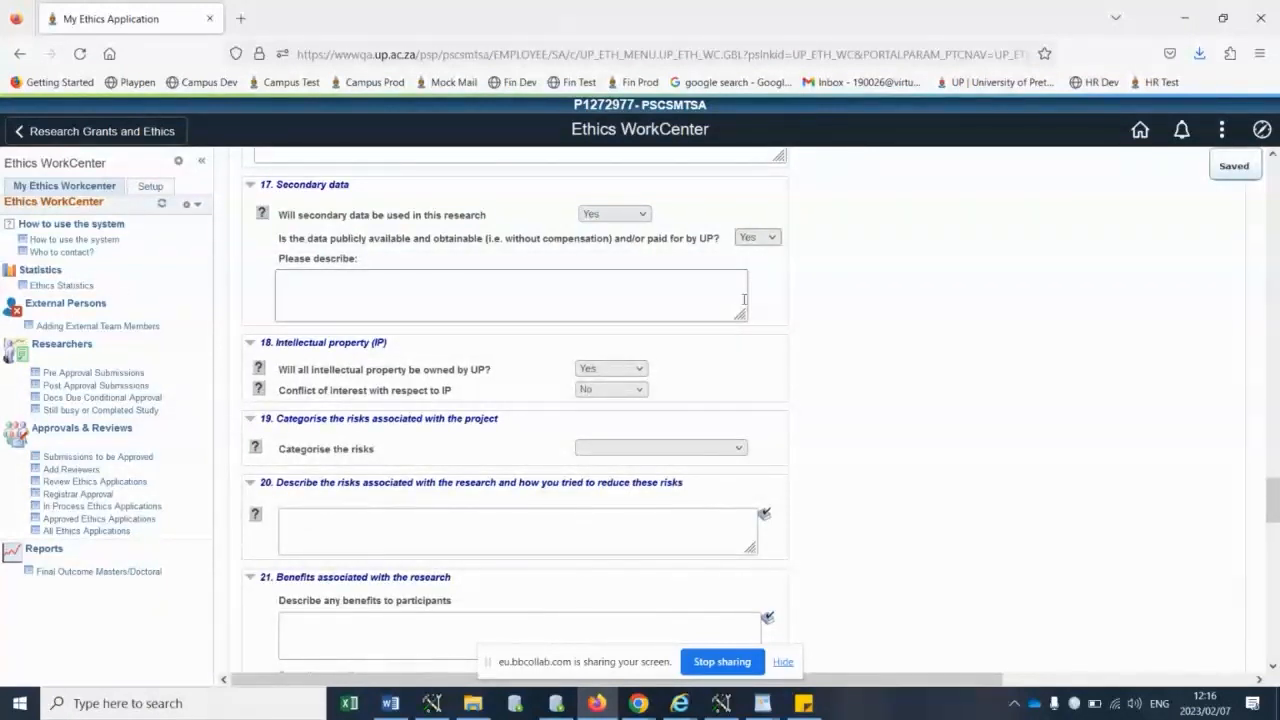
# - Set the use of animals or animal-derived products to Yes, and answer No to using only stored historic/retrospective samples
pyautogui.scroll(-5, 745, 300)
pyautogui.scroll(-5, 745, 303)
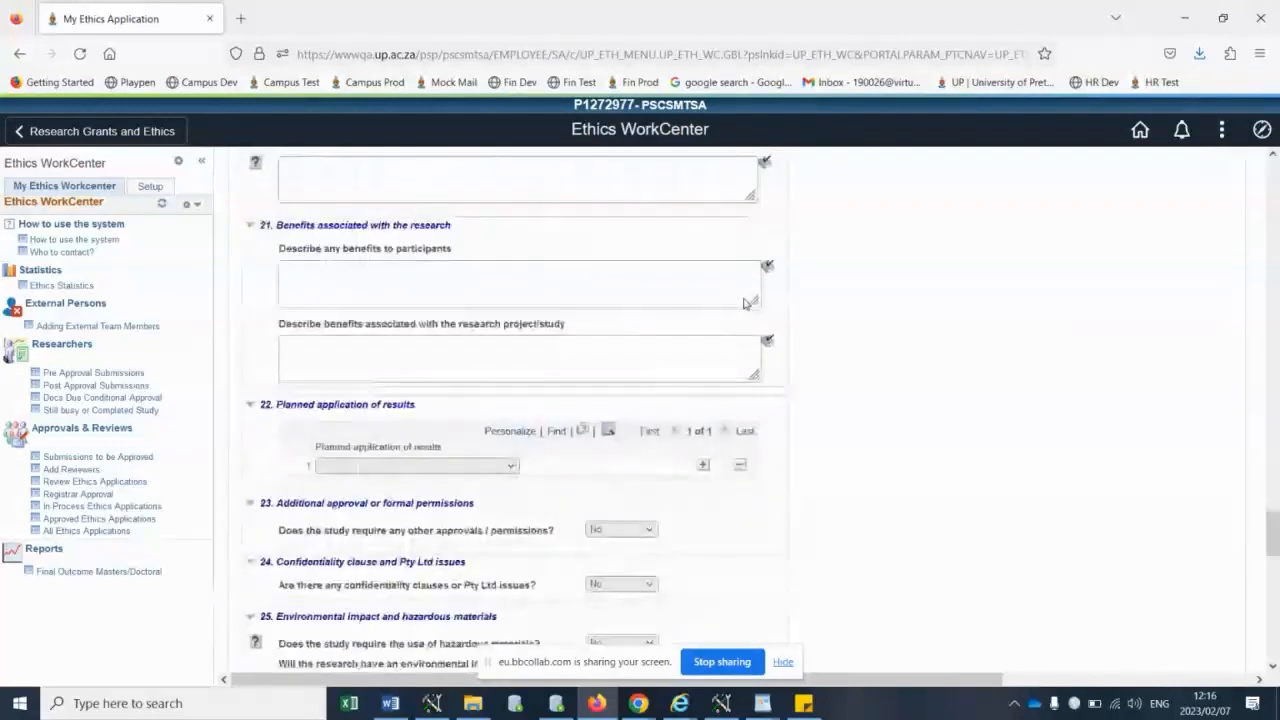
pyautogui.scroll(-3, 745, 303)
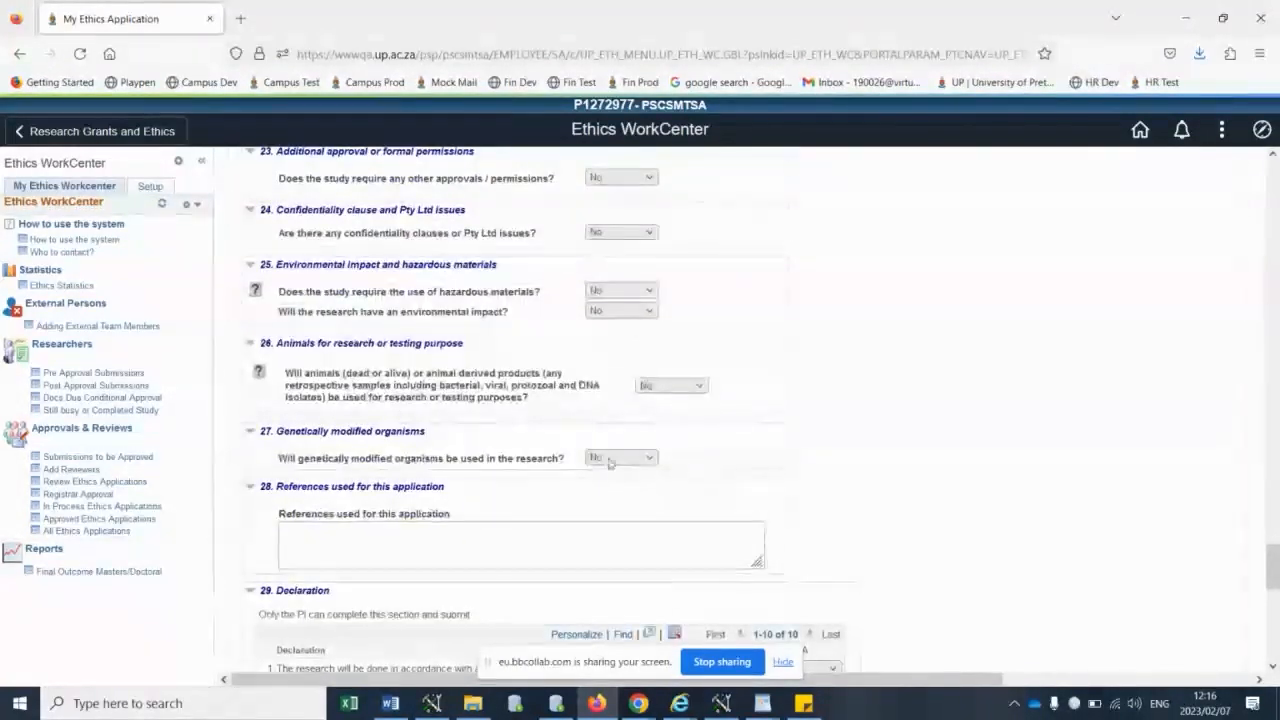
pyautogui.click(669, 387)
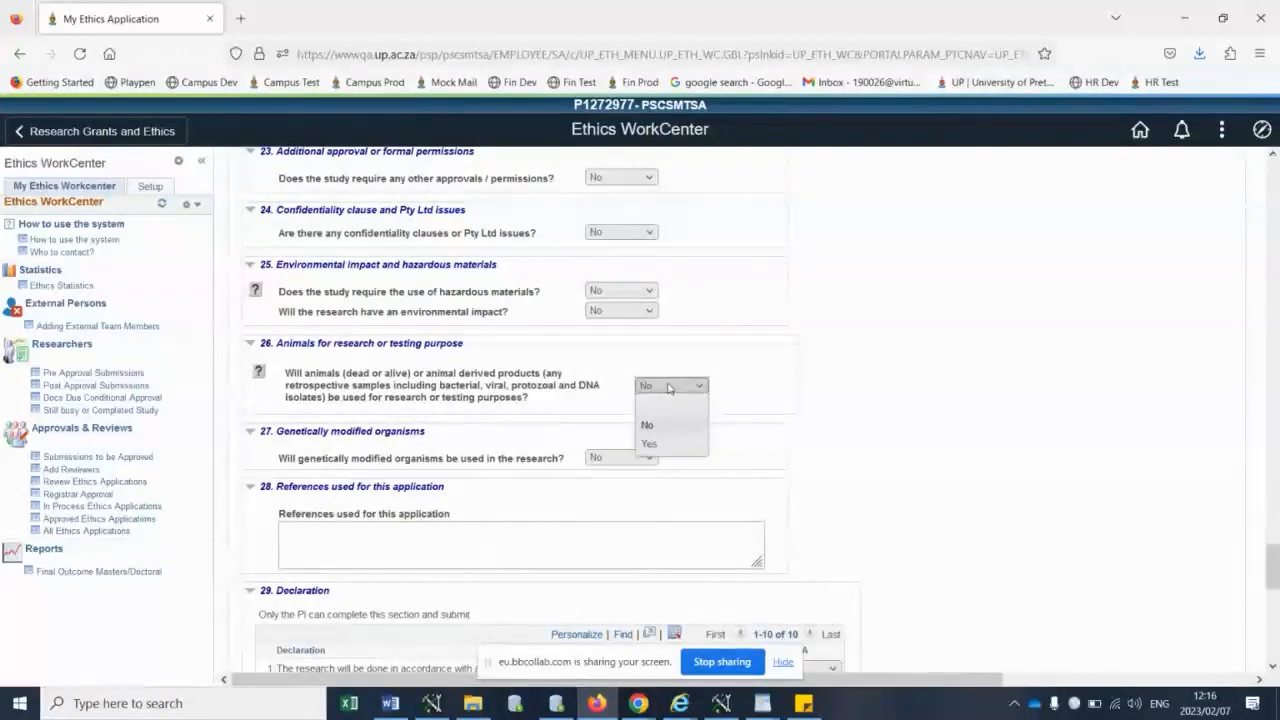
pyautogui.click(660, 443)
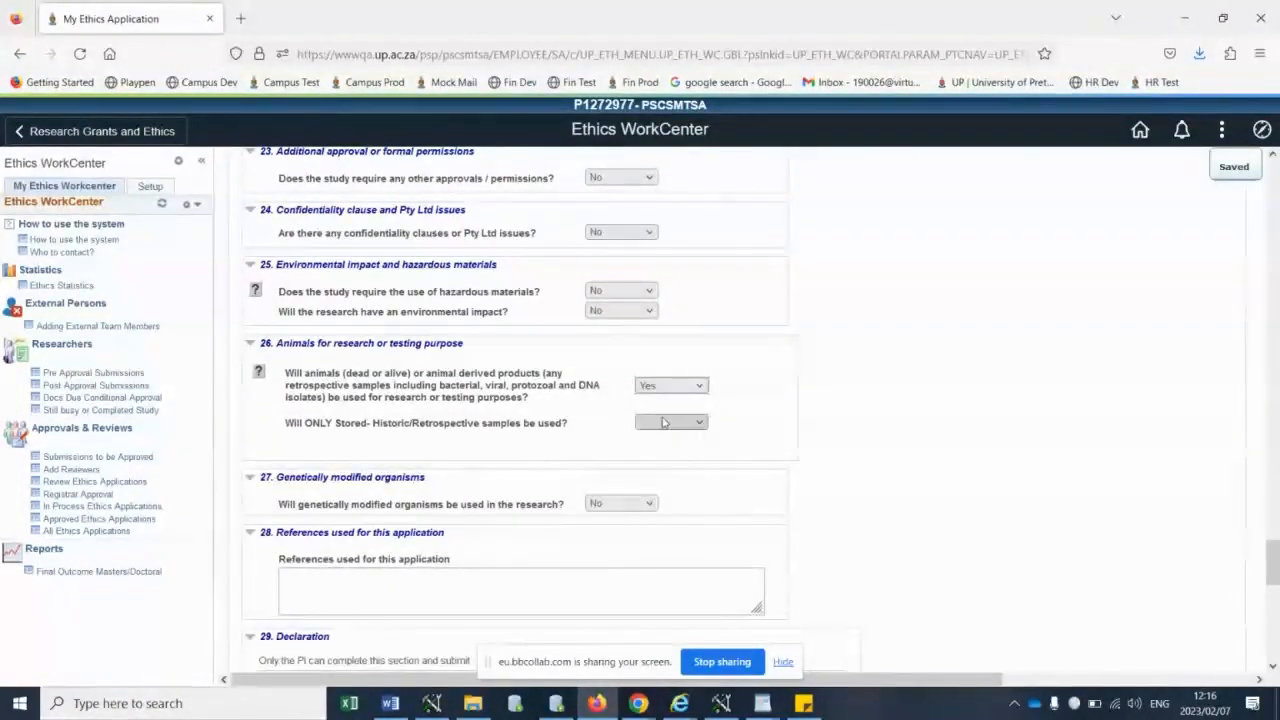
pyautogui.click(663, 422)
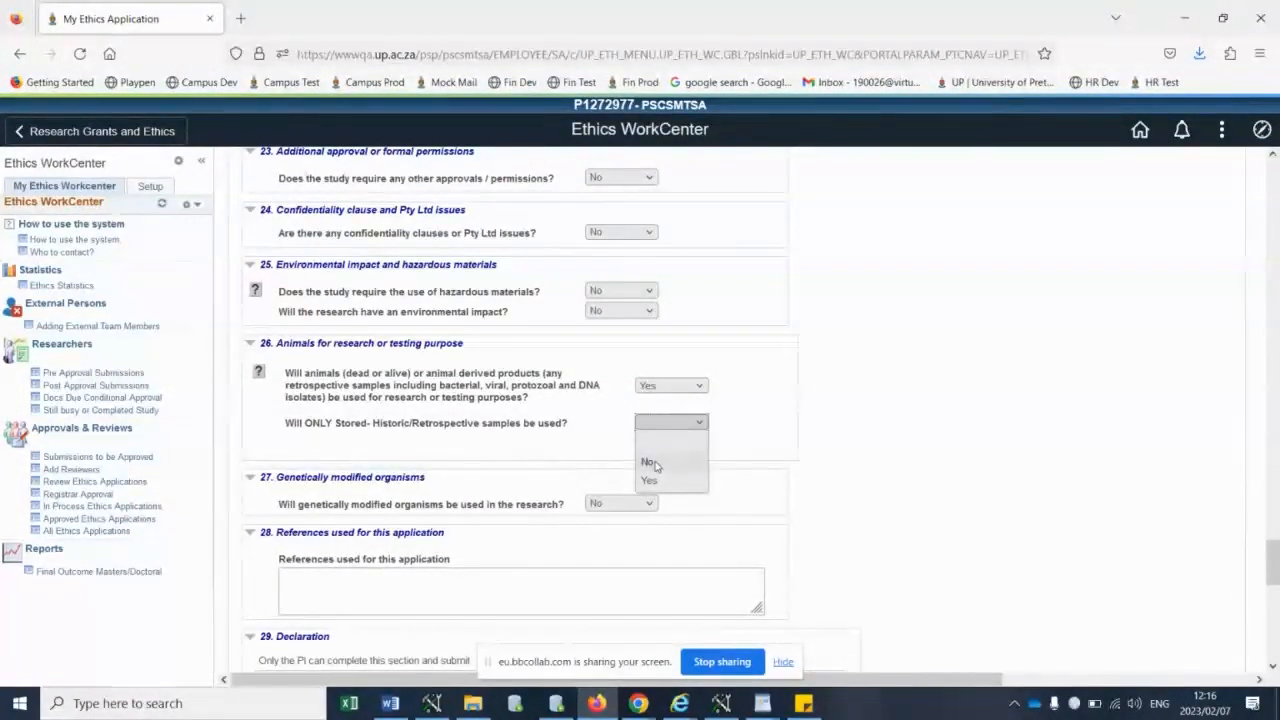
pyautogui.click(654, 464)
# - Look over the detailed animal questions, references, Declaration, POPI Act and Health Related sections of the application form
pyautogui.scroll(-5, 995, 337)
pyautogui.scroll(-20, 993, 340)
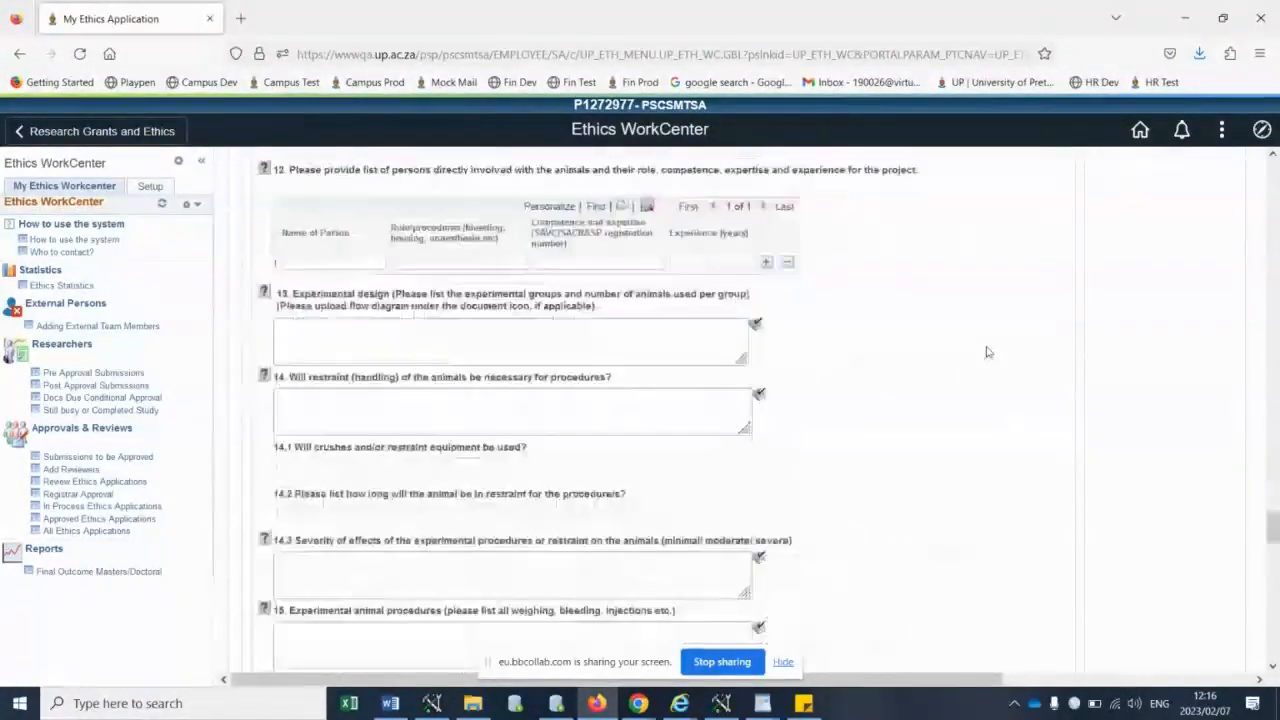
pyautogui.scroll(-20, 987, 352)
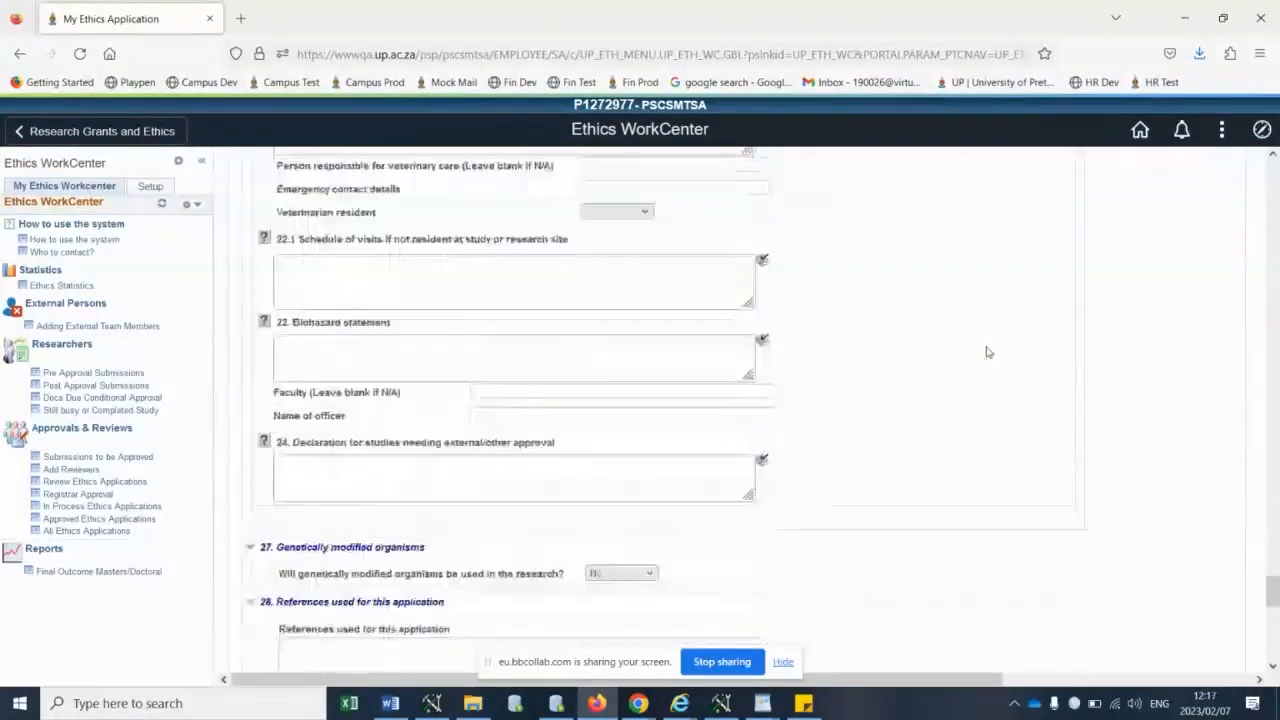
pyautogui.scroll(-5, 987, 352)
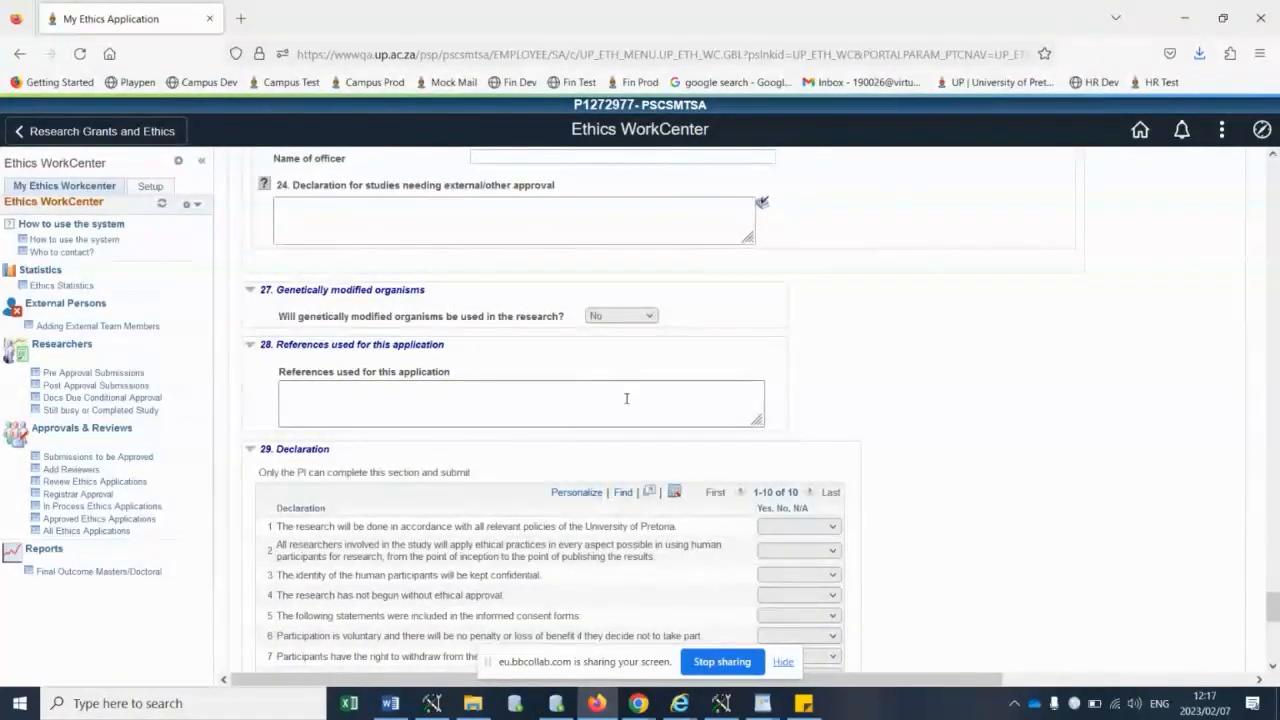
pyautogui.scroll(-4, 884, 437)
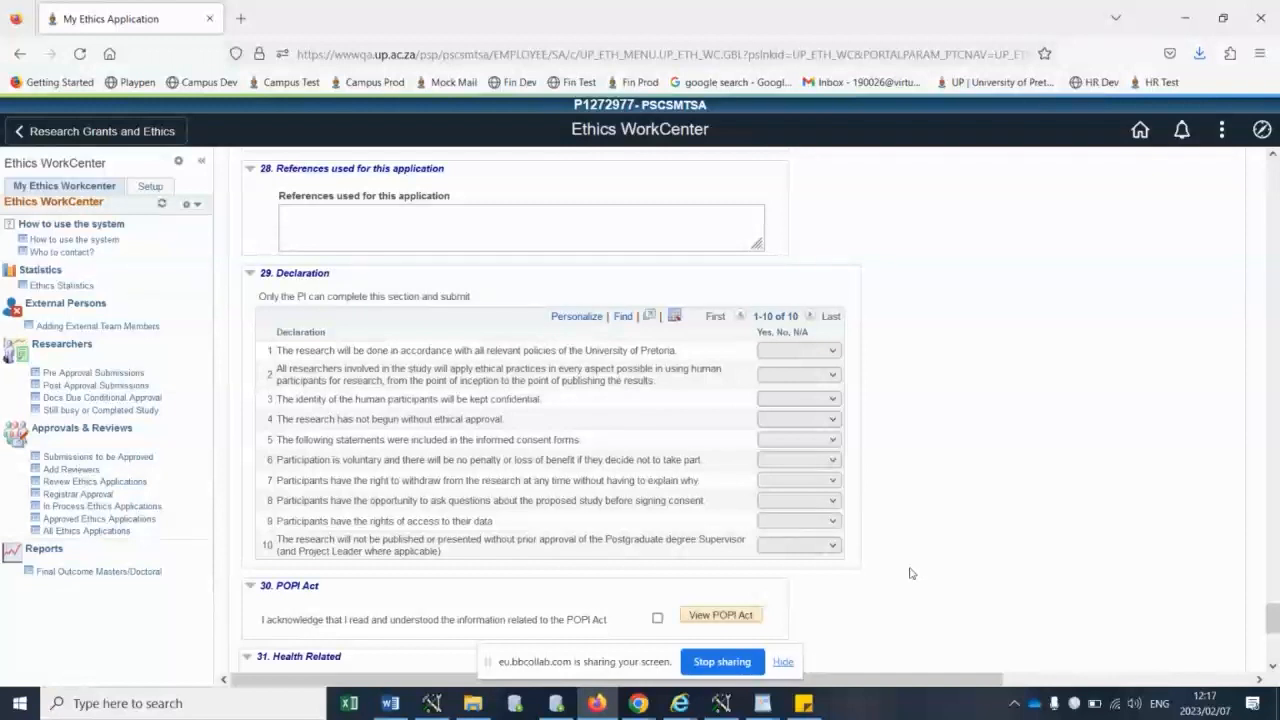
pyautogui.scroll(-4, 908, 540)
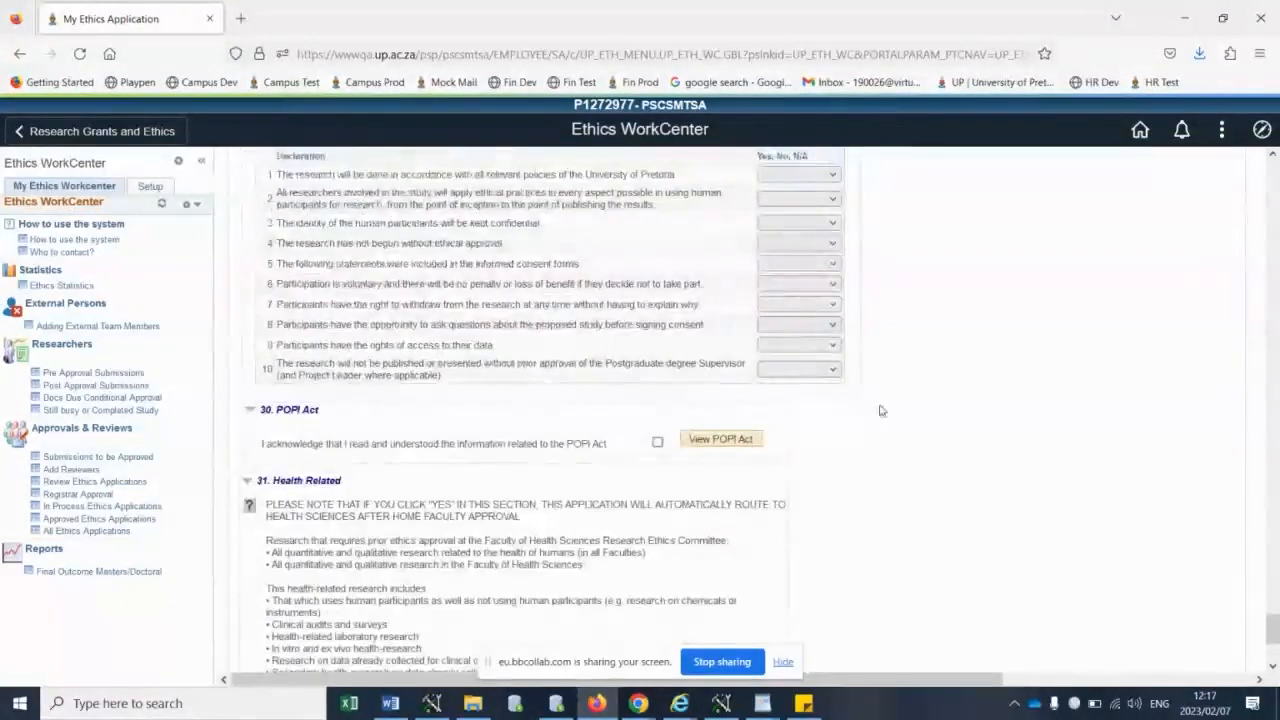
pyautogui.scroll(-3, 869, 407)
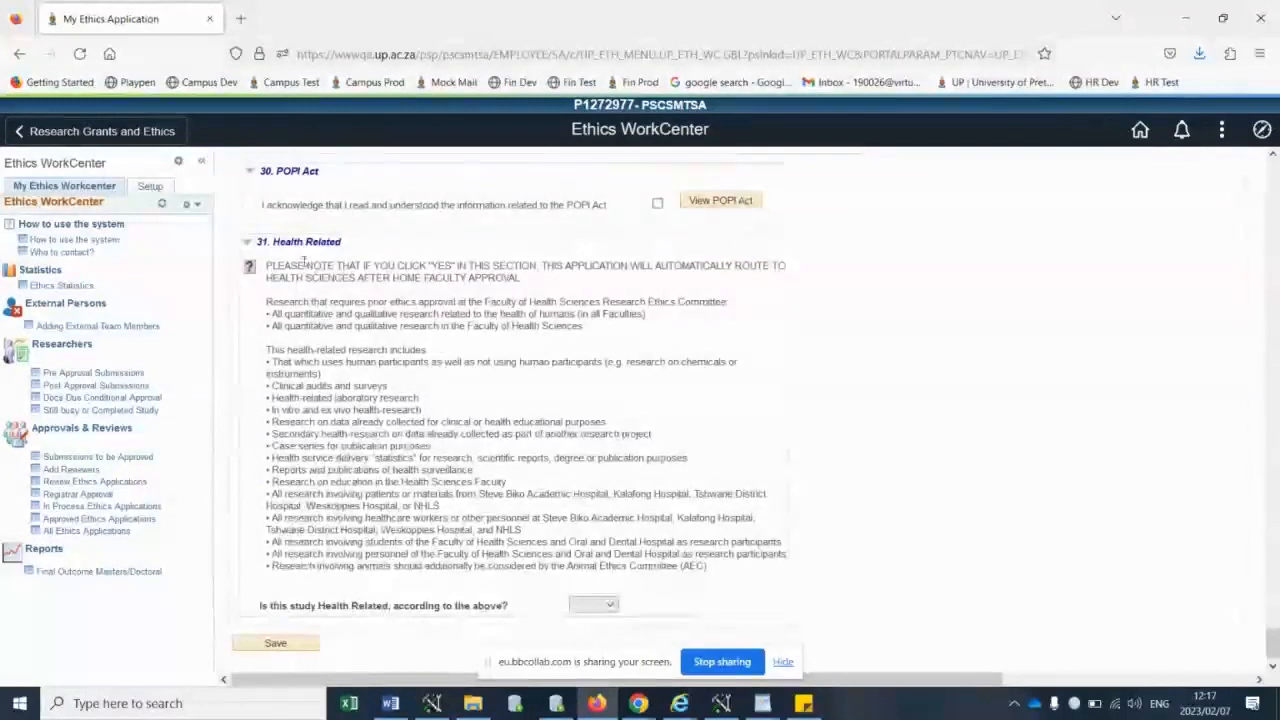
pyautogui.moveTo(313, 242); pyautogui.dragTo(345, 242)
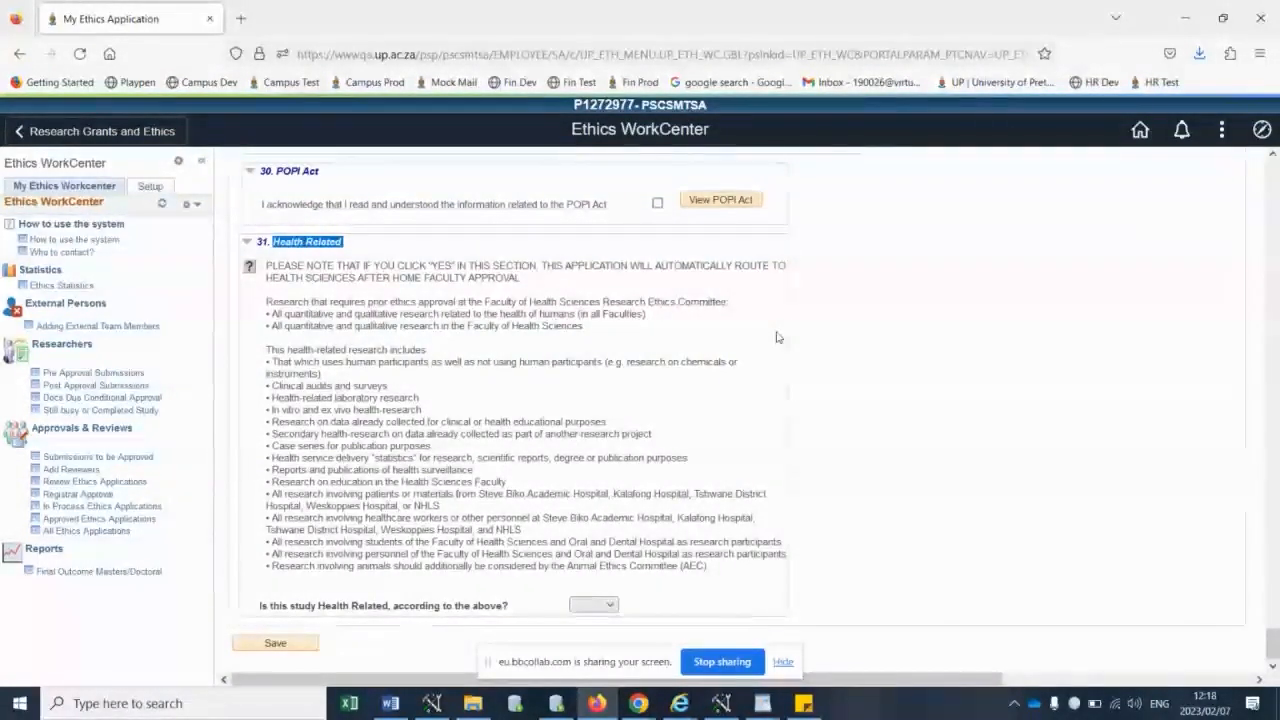
# - Open the application's documents page and review the suggested attachments, including the permission letters and the animal-related approvals
pyautogui.scroll(15, 778, 337)
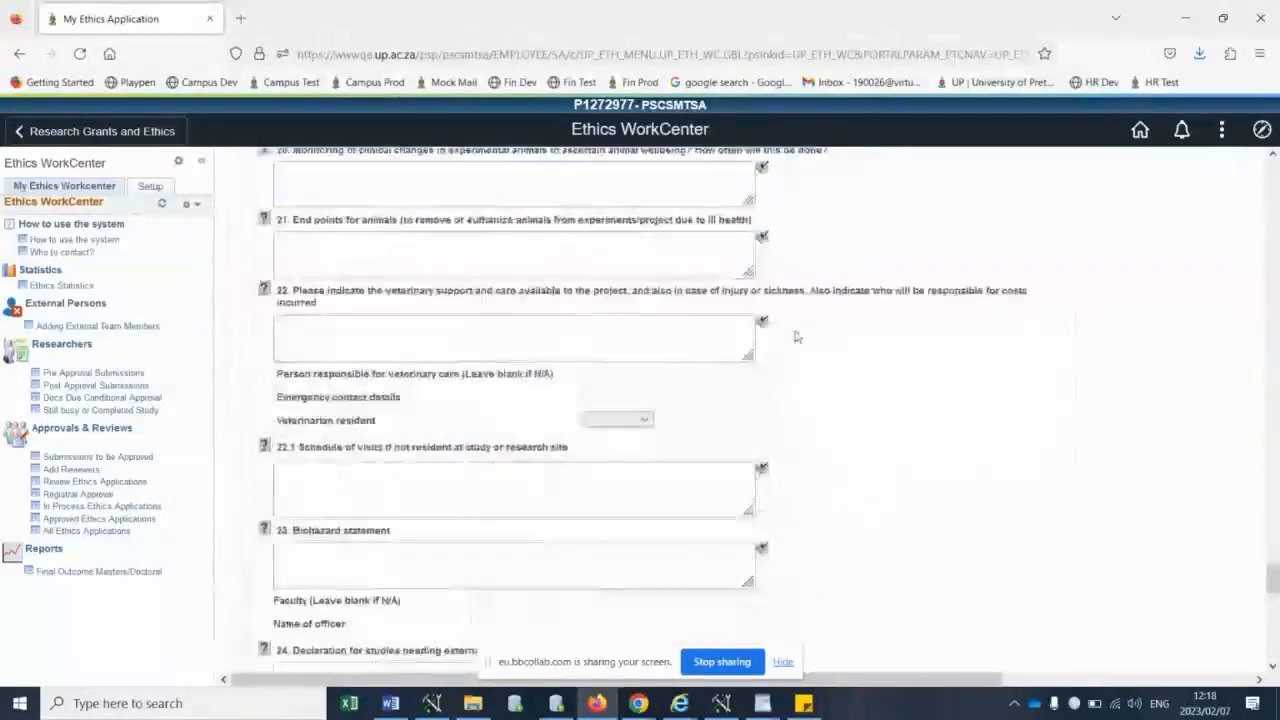
pyautogui.moveTo(1274, 497); pyautogui.dragTo(1274, 175)
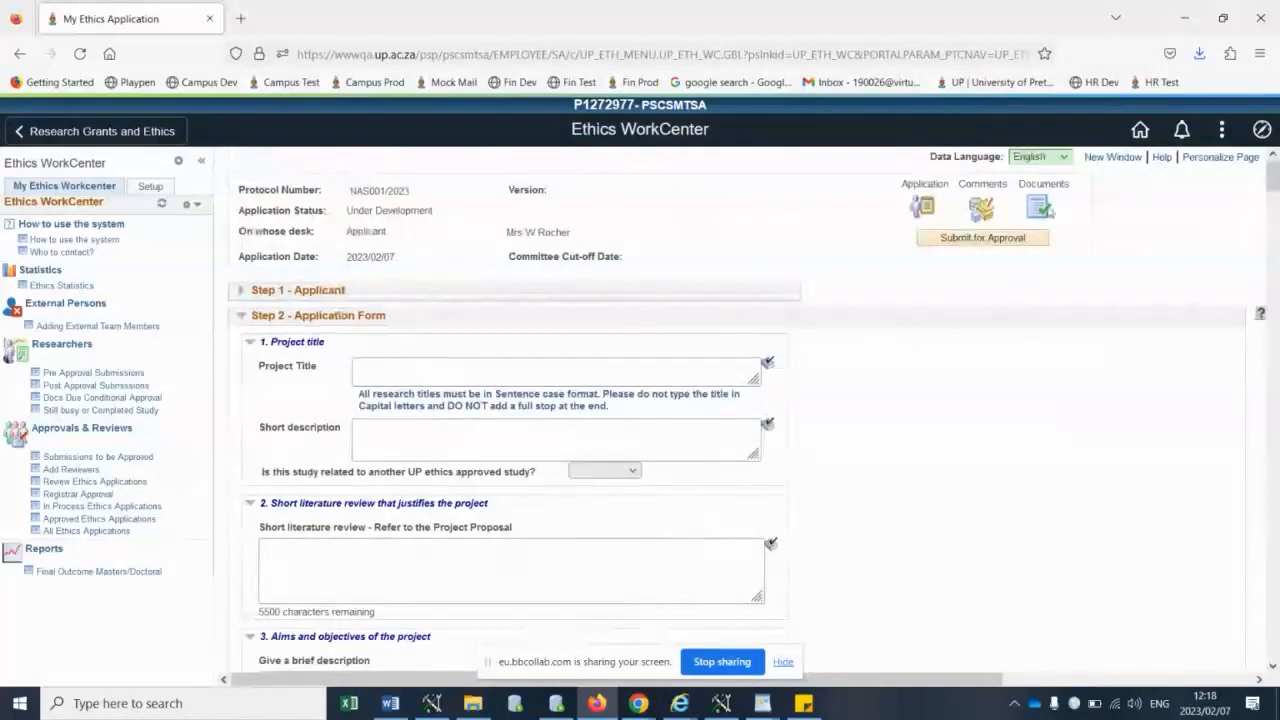
pyautogui.moveTo(737, 679); pyautogui.dragTo(920, 679)
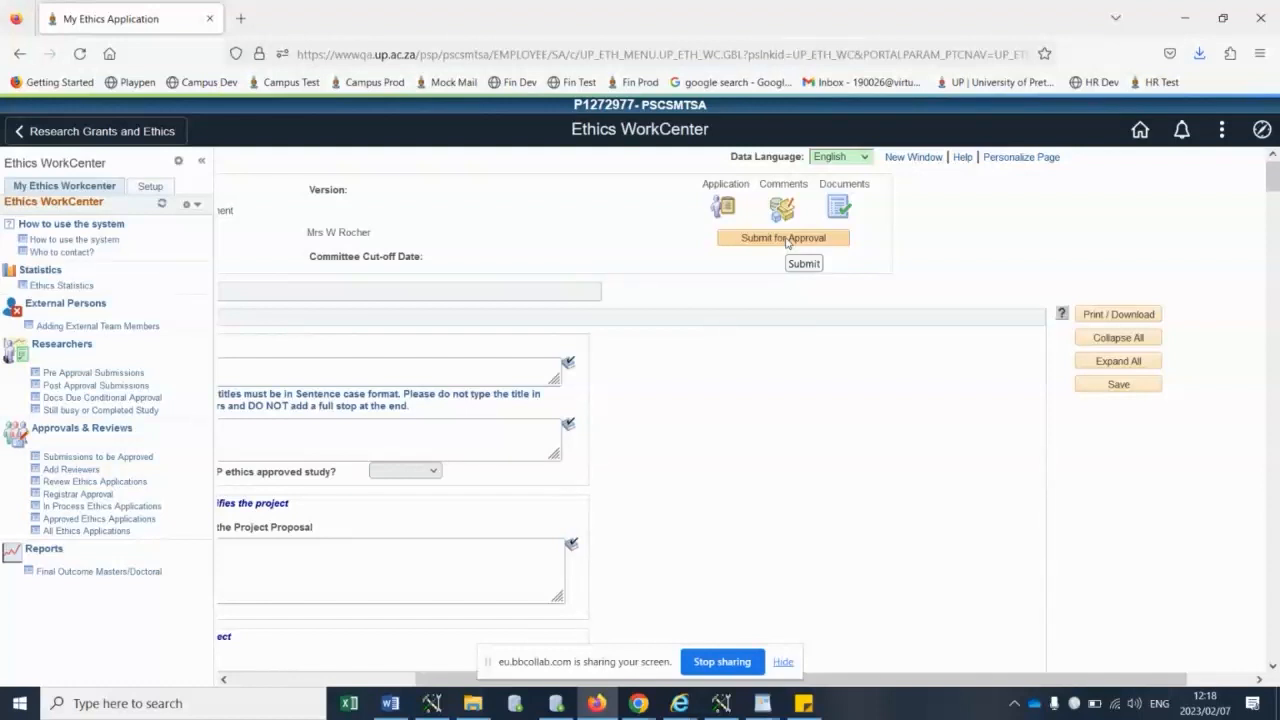
pyautogui.click(843, 206)
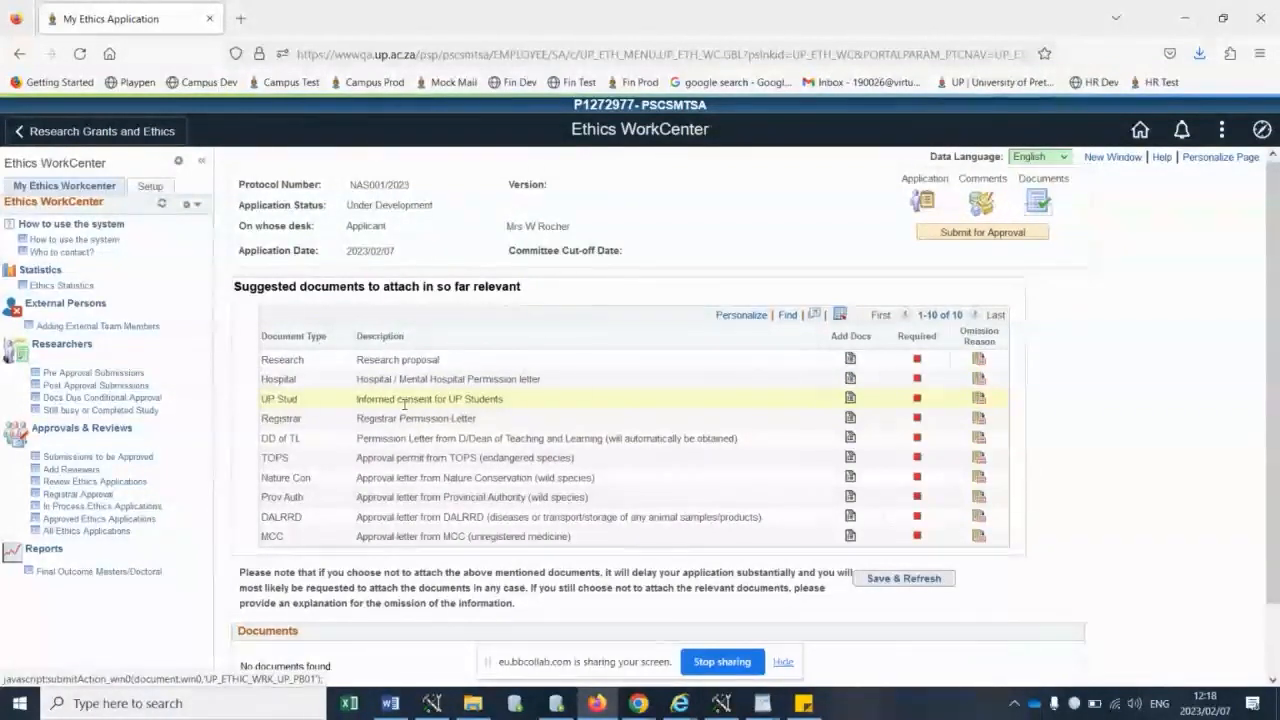
pyautogui.moveTo(388, 418); pyautogui.dragTo(460, 419)
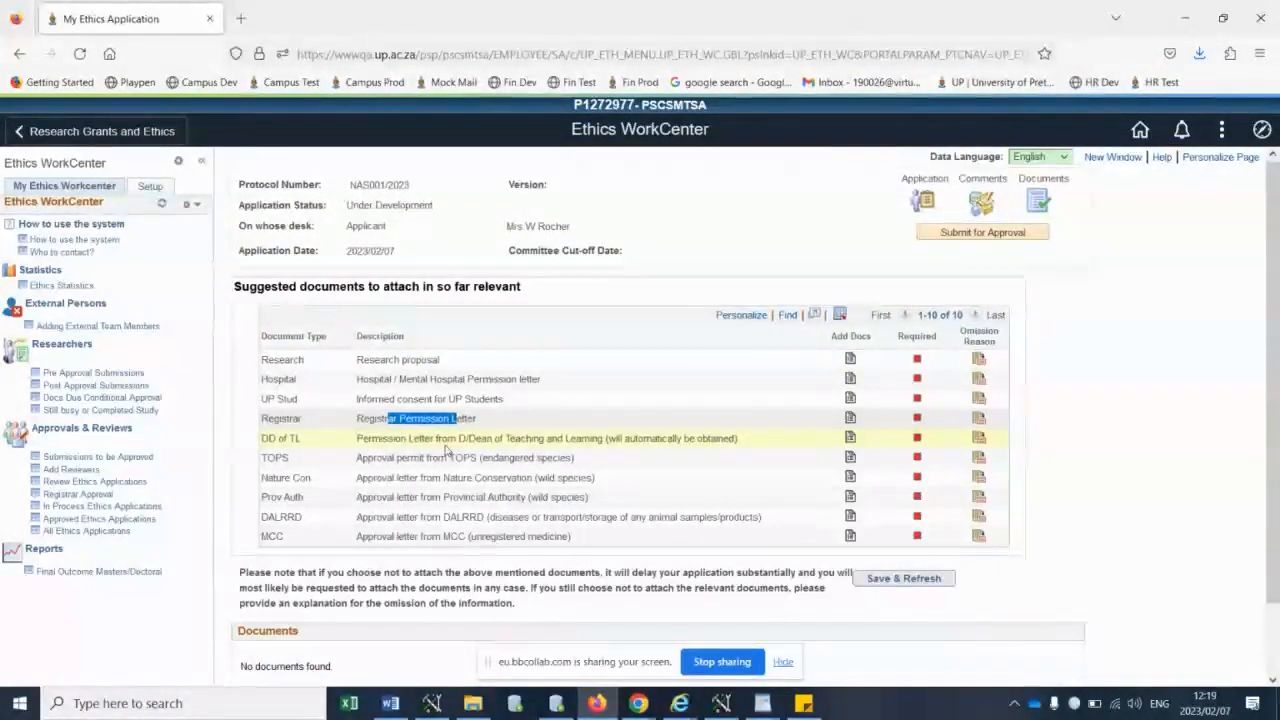
pyautogui.moveTo(423, 442); pyautogui.dragTo(675, 446)
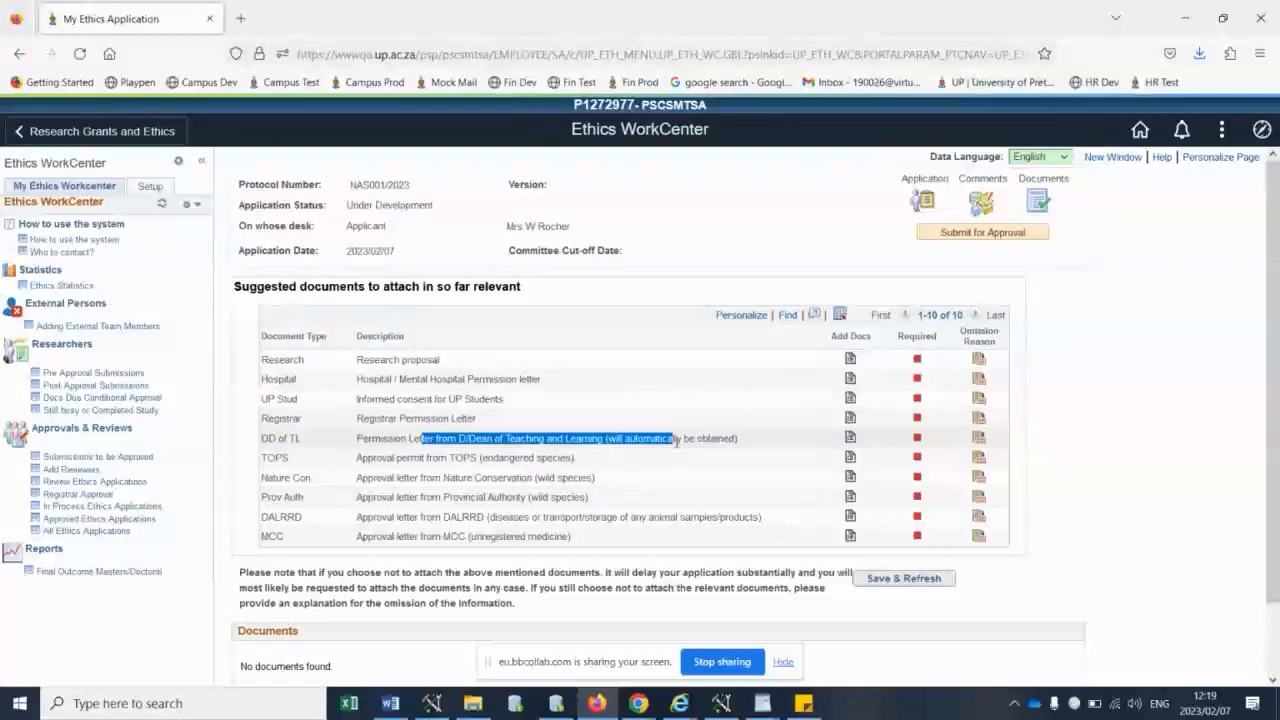
pyautogui.click(590, 453)
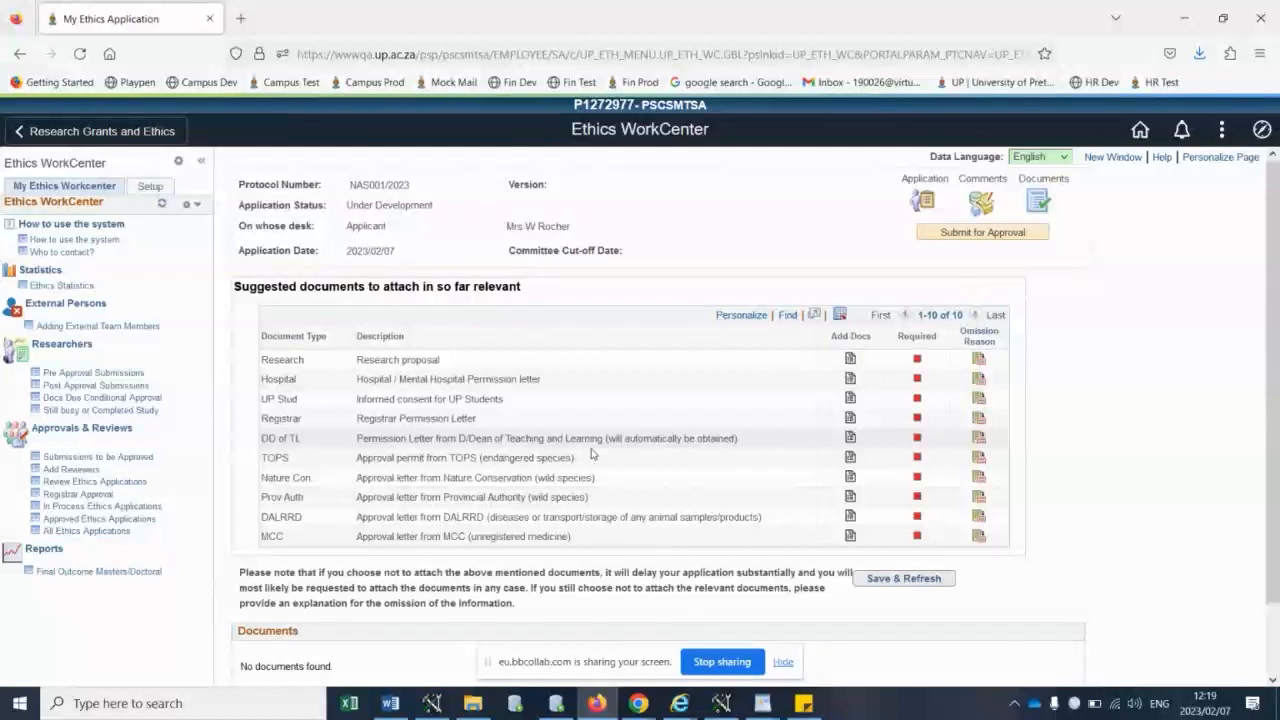
pyautogui.scroll(-2, 591, 454)
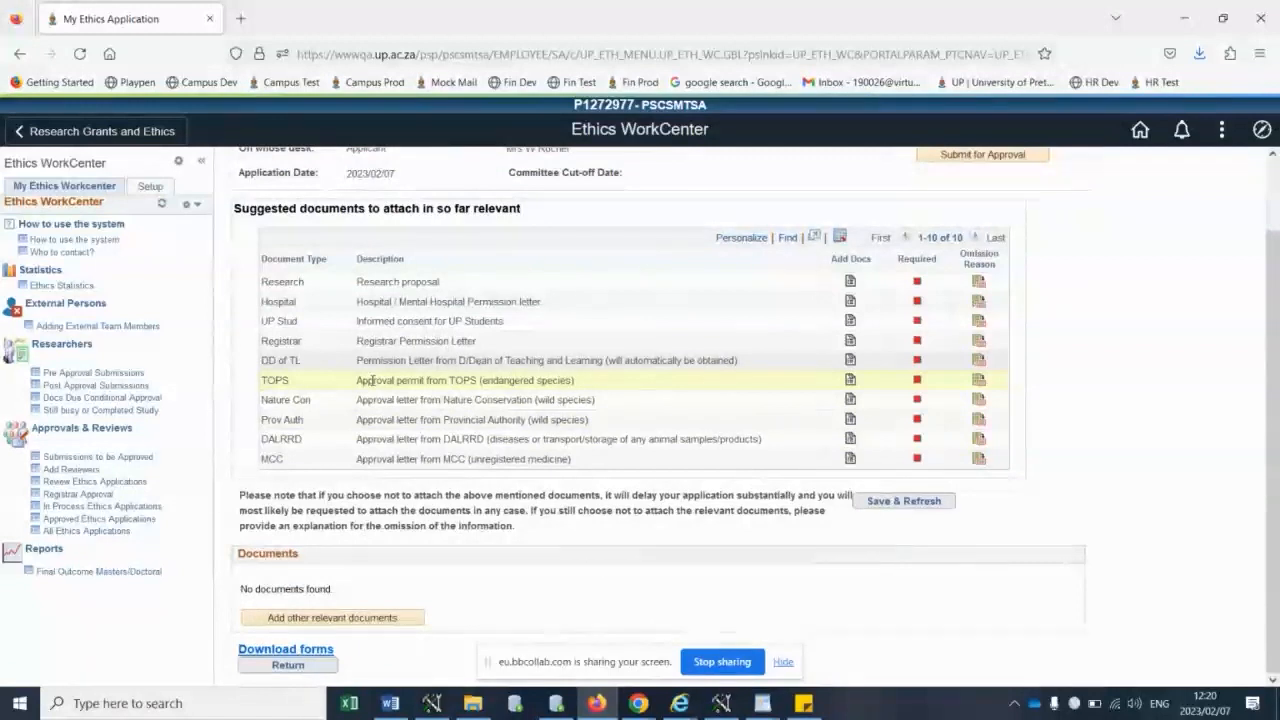
pyautogui.moveTo(366, 380); pyautogui.dragTo(583, 461)
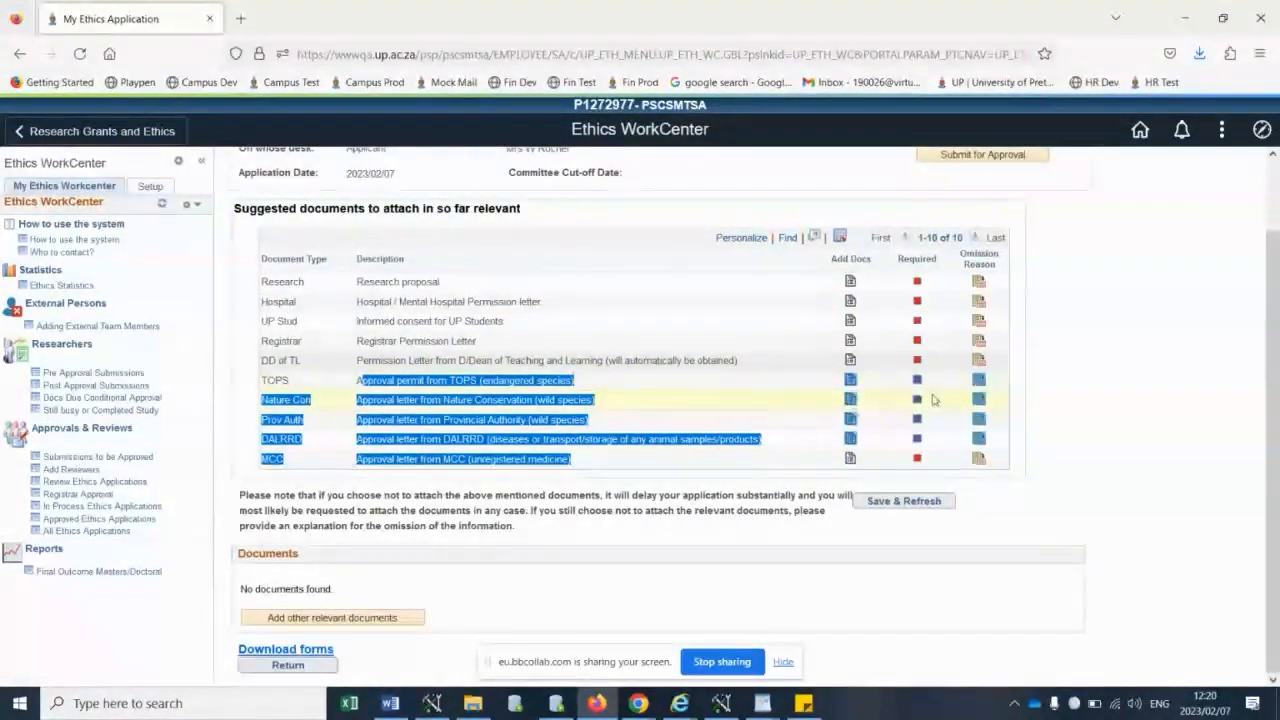
# - Save "askdfj as;dfk" as the reason for not uploading the TOPS approval permit, and return to the application form
pyautogui.click(979, 380)
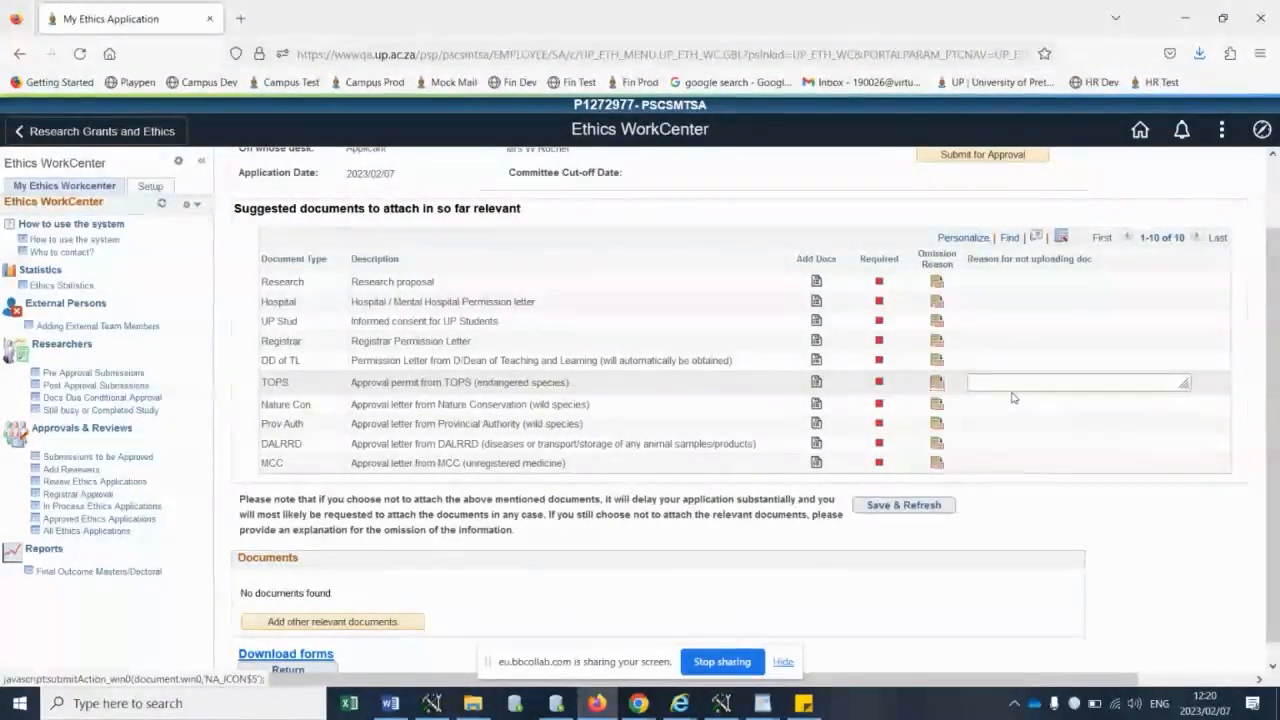
pyautogui.scroll(-1, 1010, 397)
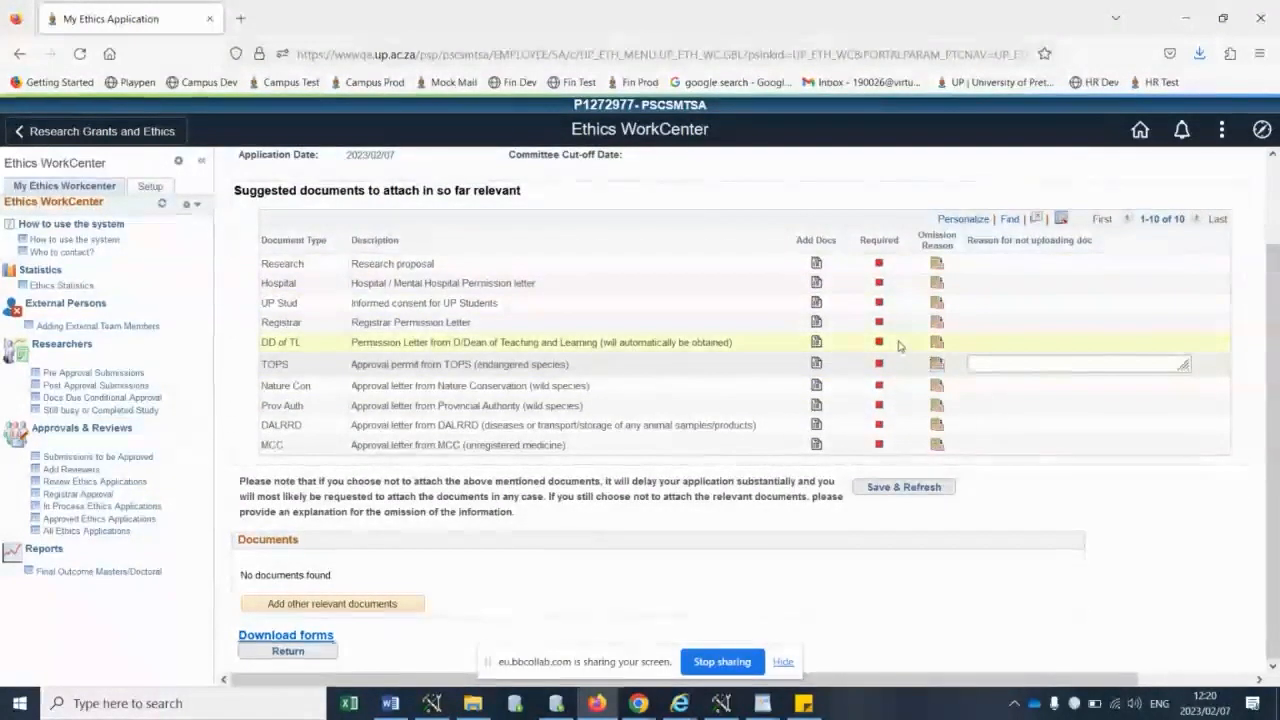
pyautogui.click(1043, 364)
pyautogui.write('askdlj as;dlfk')
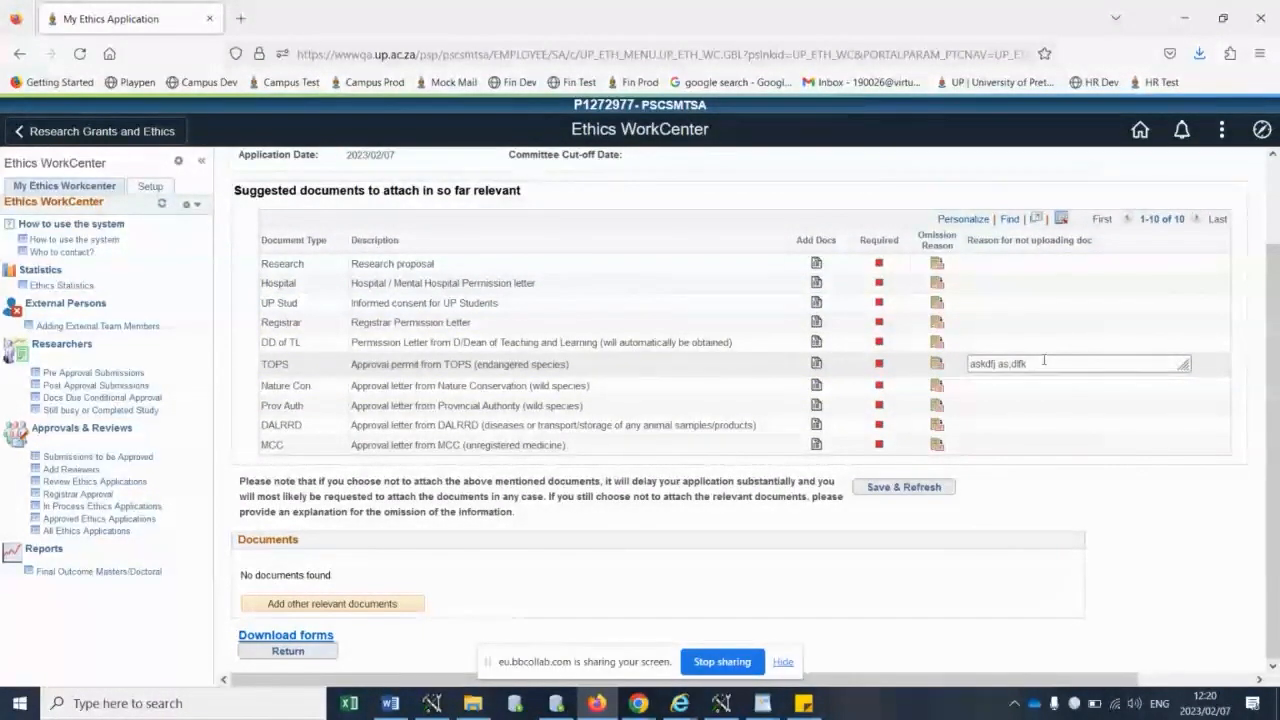
pyautogui.click(869, 491)
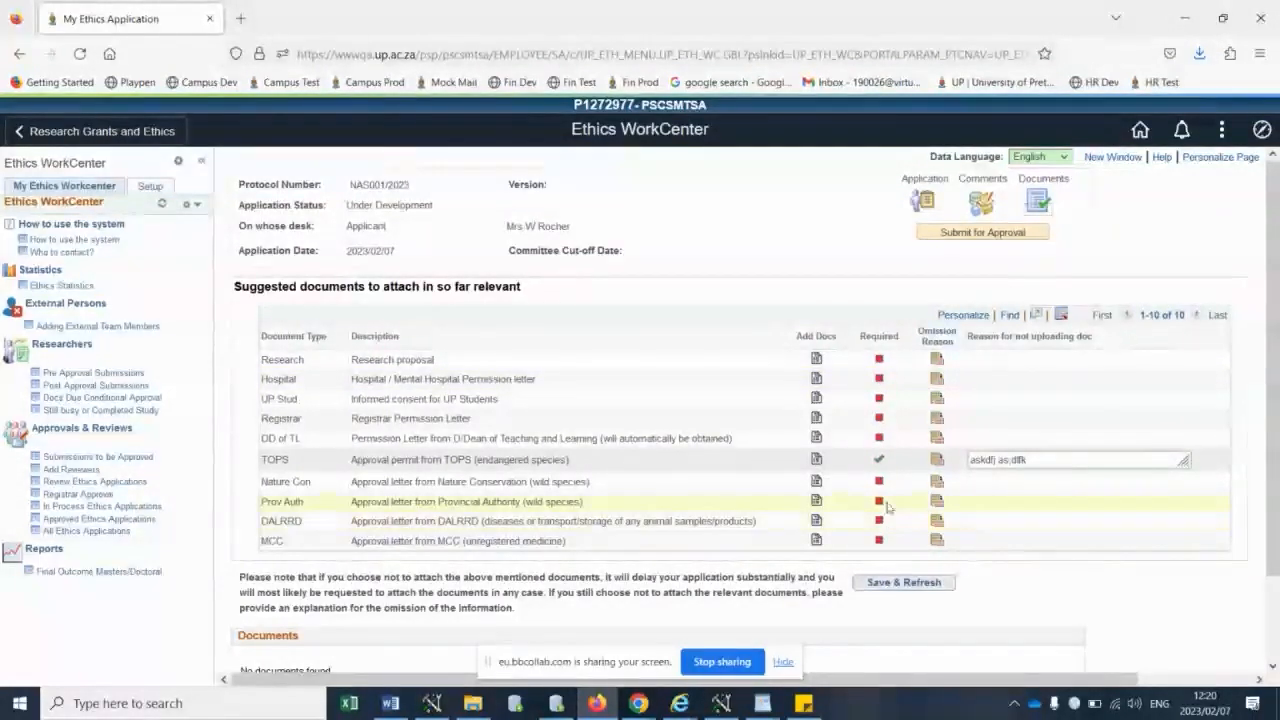
pyautogui.click(921, 203)
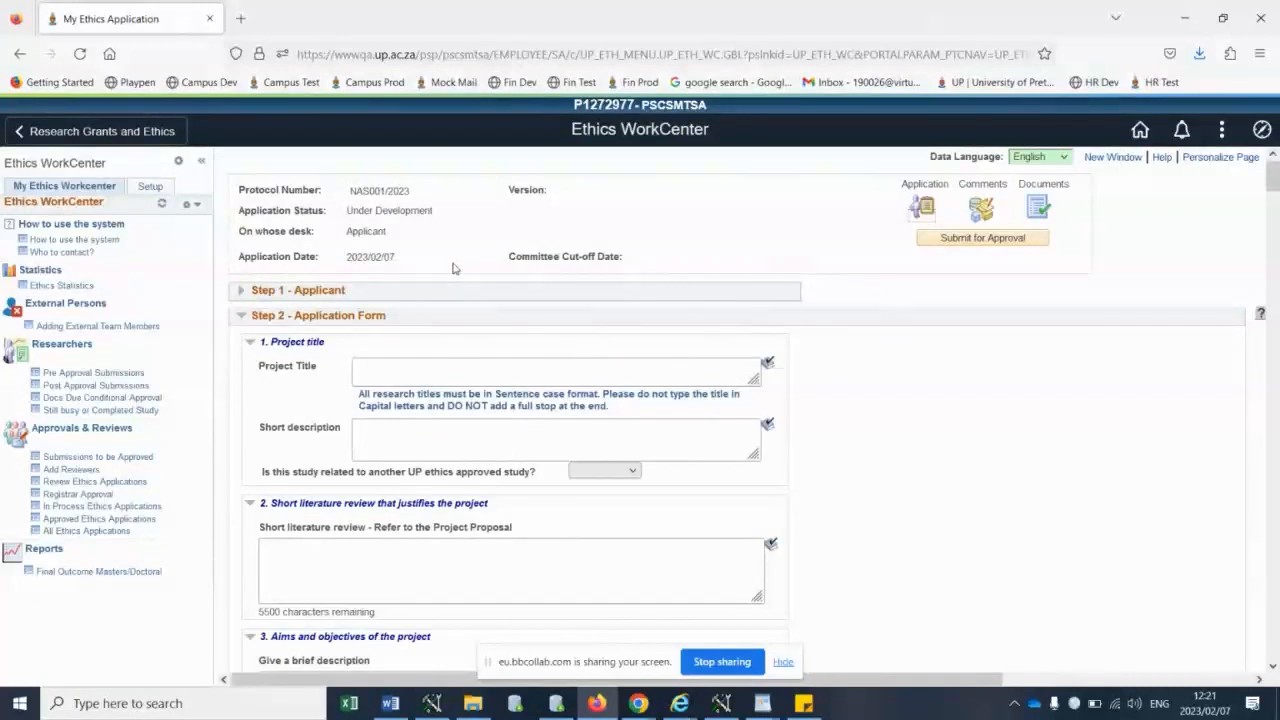
# - Search the Post Approval Submissions for protocol numbers beginning with 123, and open the first record found
pyautogui.scroll(-3, 447, 260)
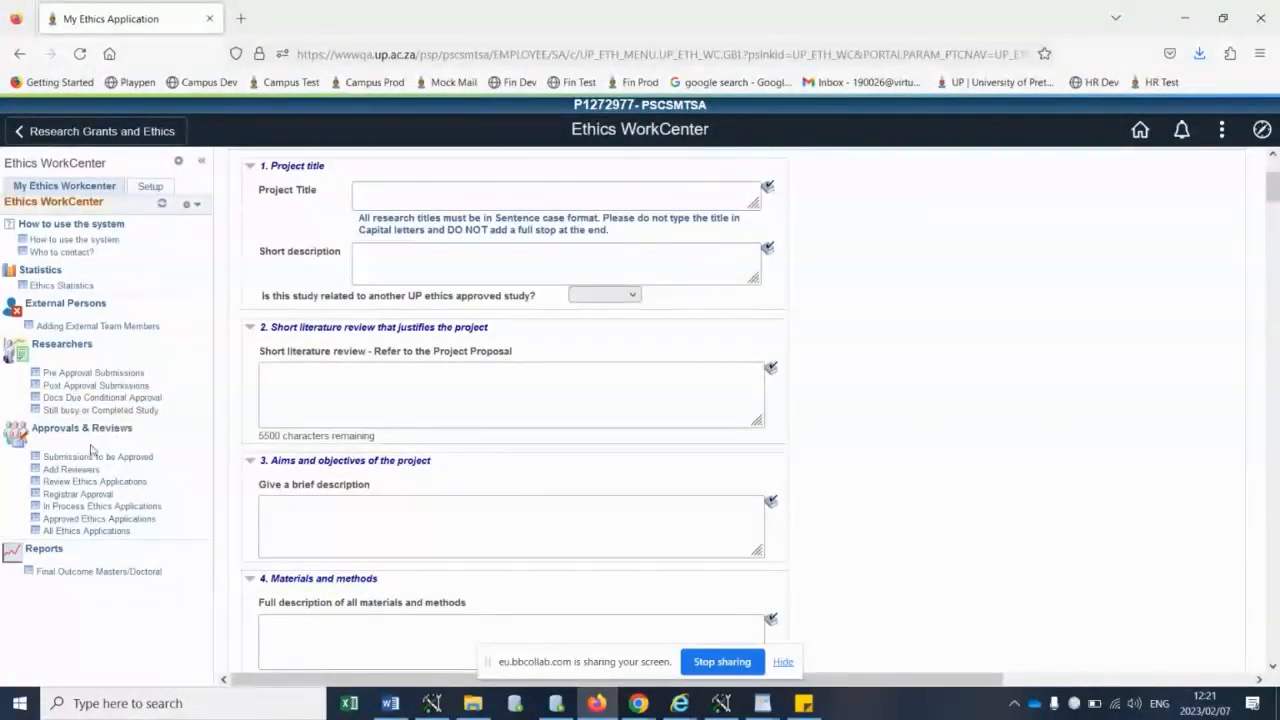
pyautogui.click(88, 388)
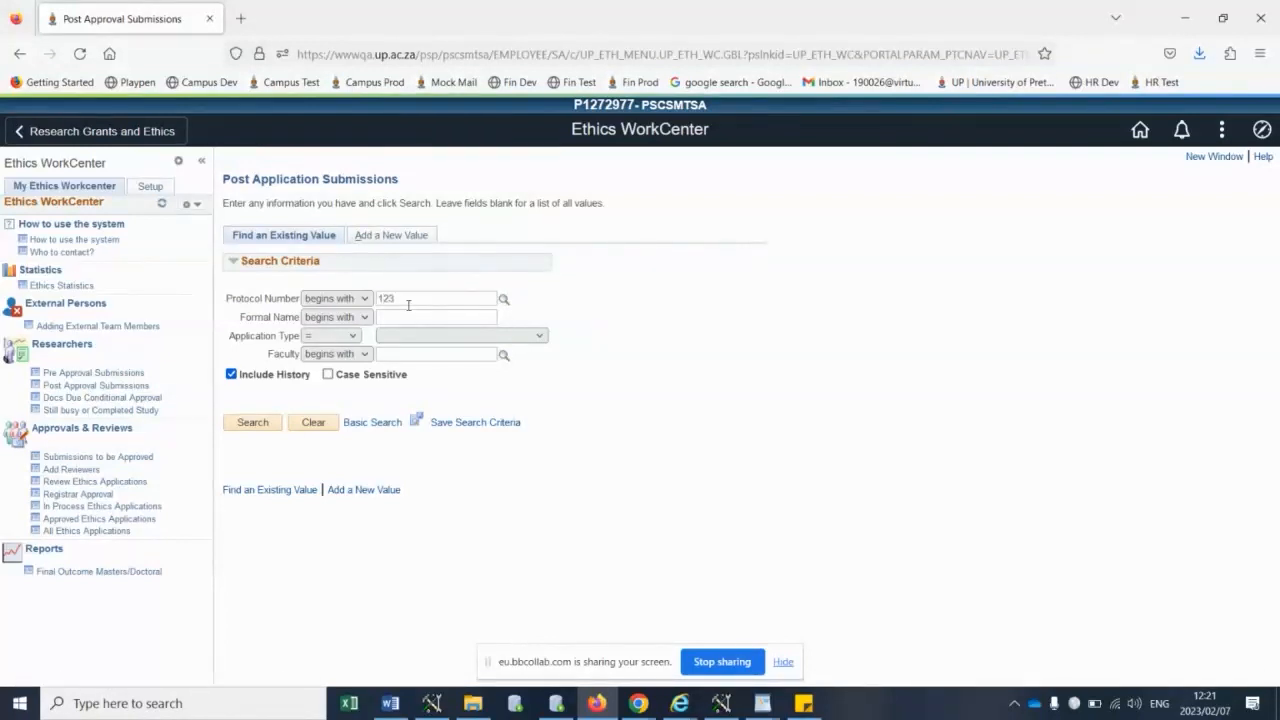
pyautogui.write('/2021')
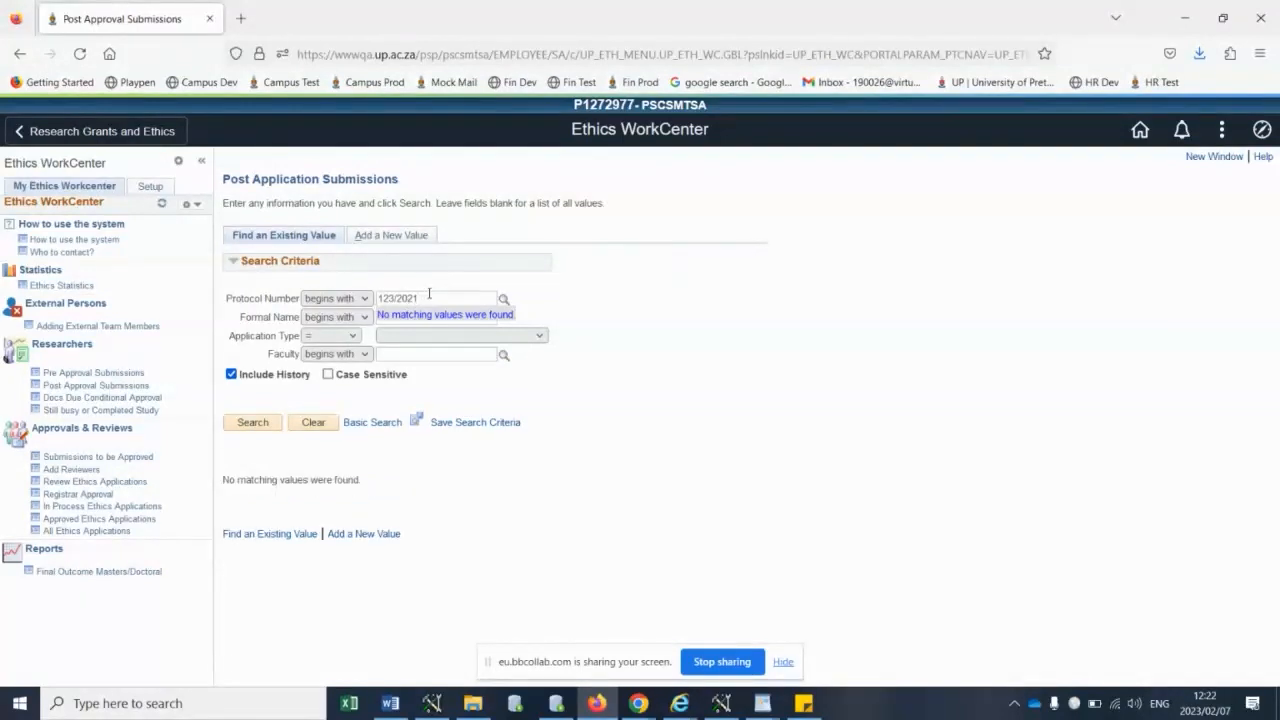
pyautogui.press('Return')
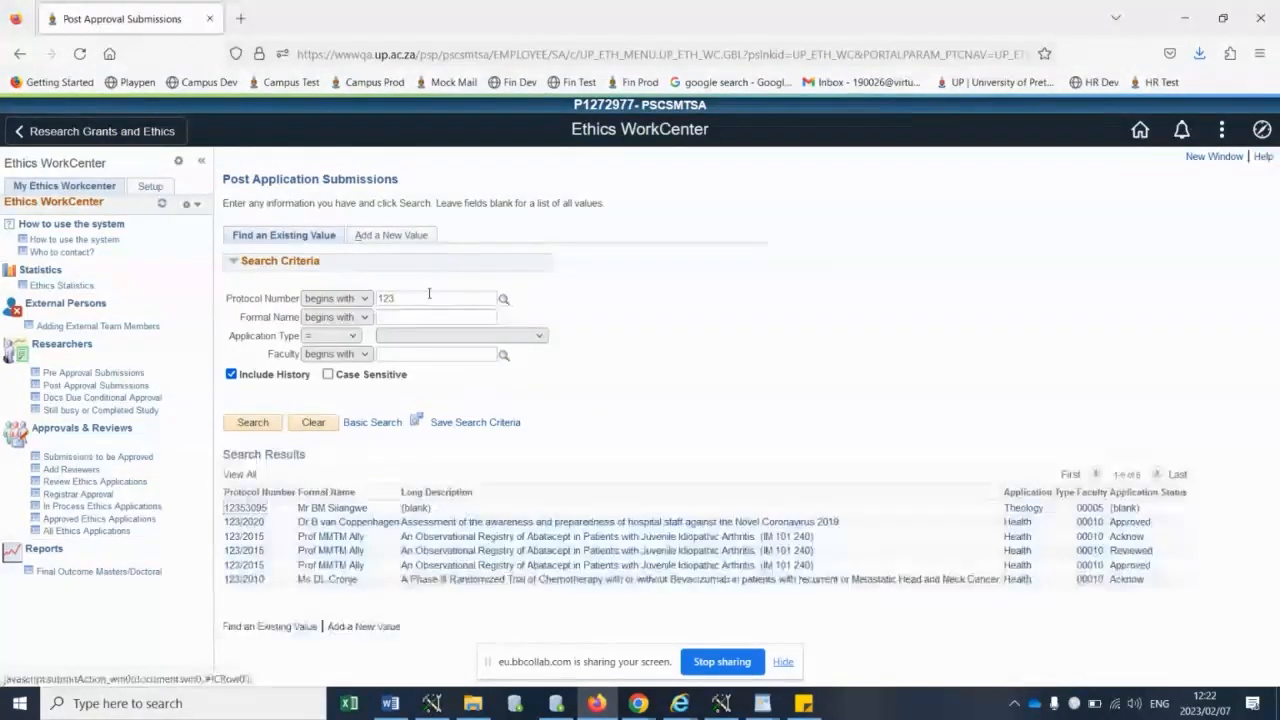
pyautogui.click(310, 513)
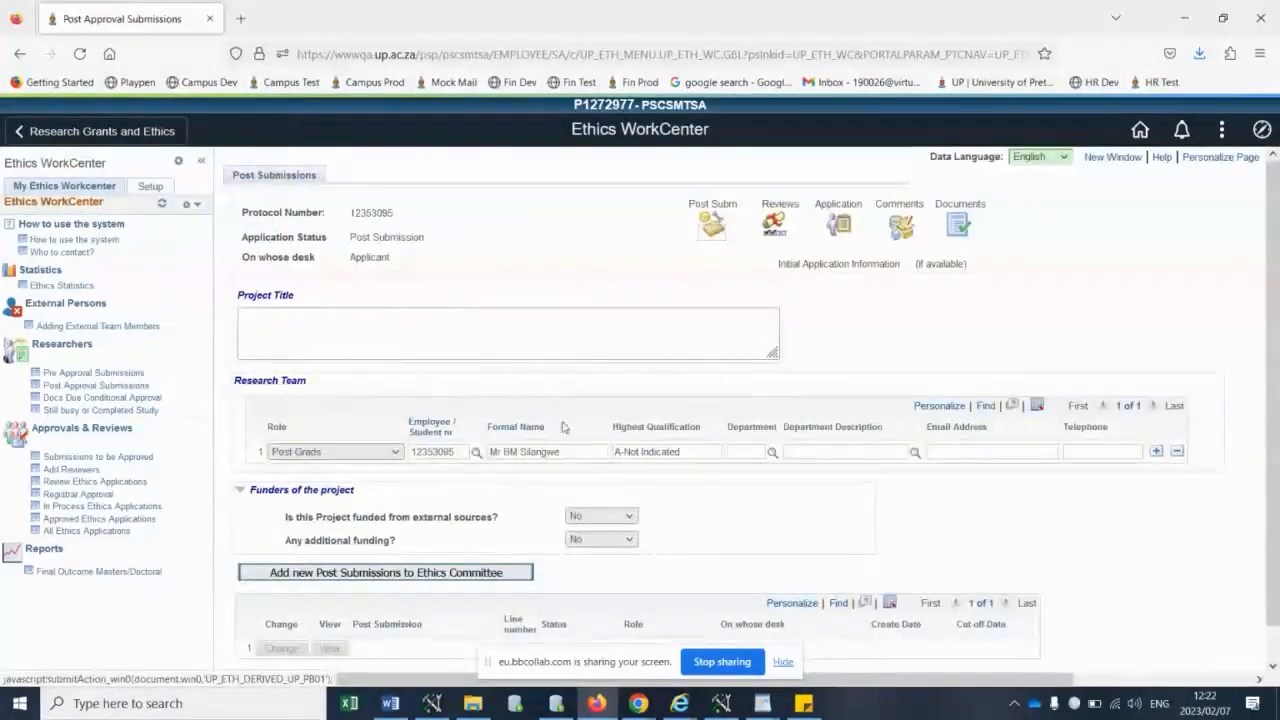
# - Enter "asdfasdf" as the project title and try to add a new post submission to the Ethics Committee
pyautogui.scroll(-1, 590, 411)
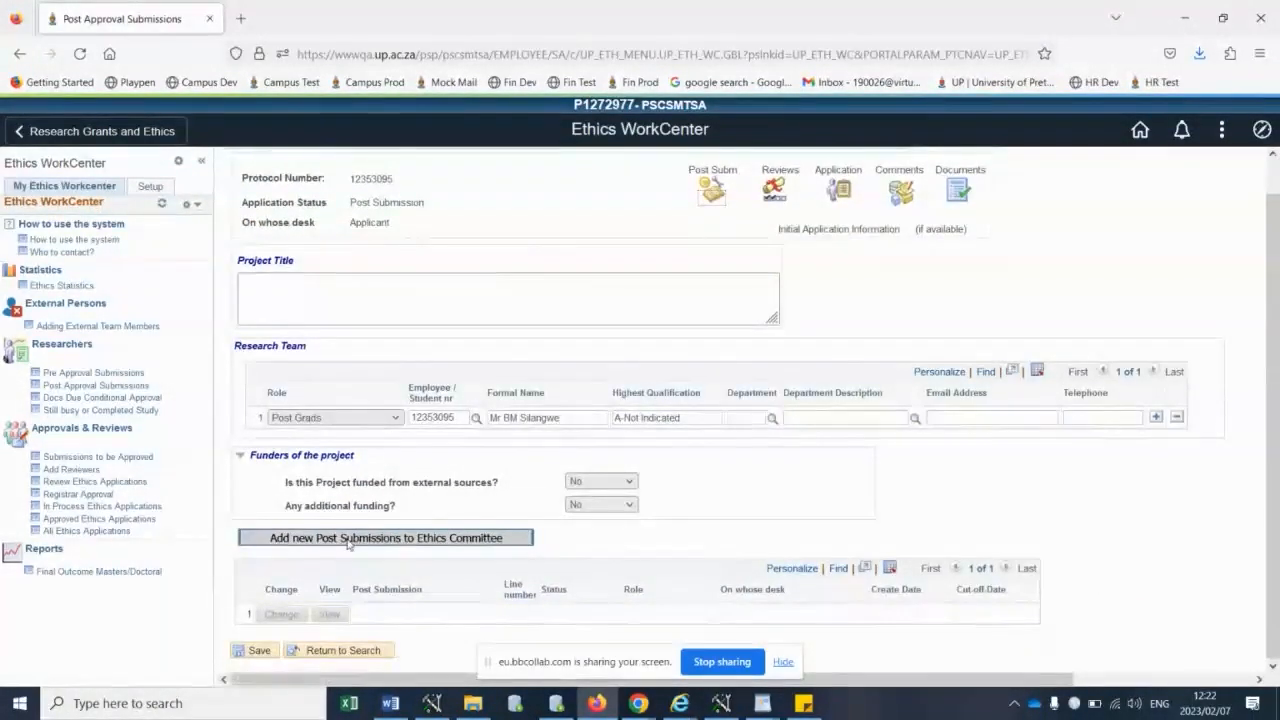
pyautogui.click(476, 539)
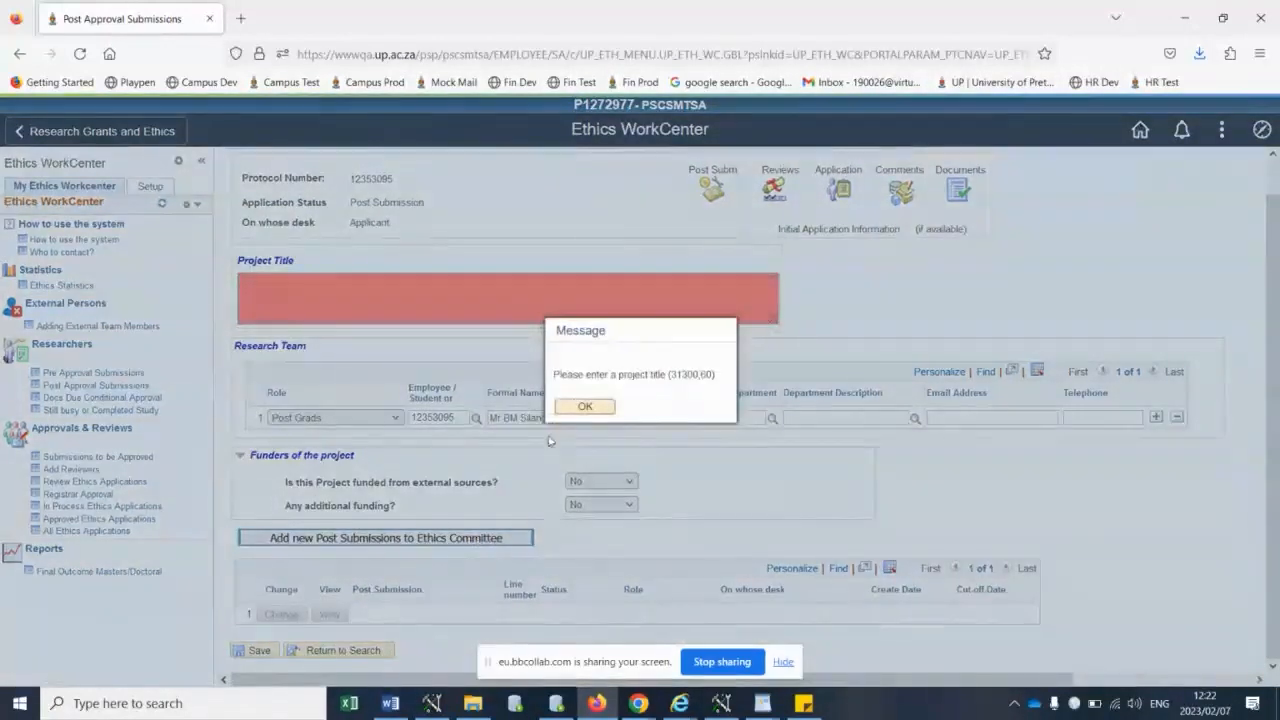
pyautogui.click(573, 405)
pyautogui.write('asdfasdf')
pyautogui.click(316, 540)
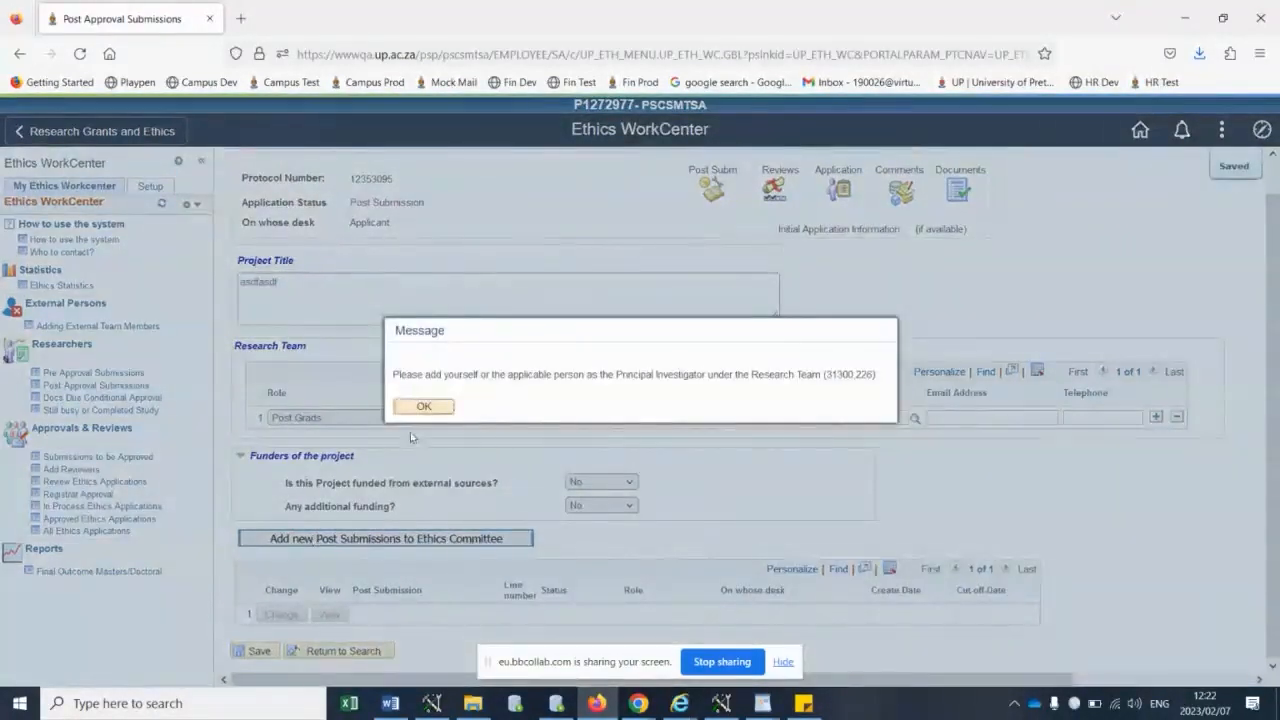
pyautogui.click(423, 406)
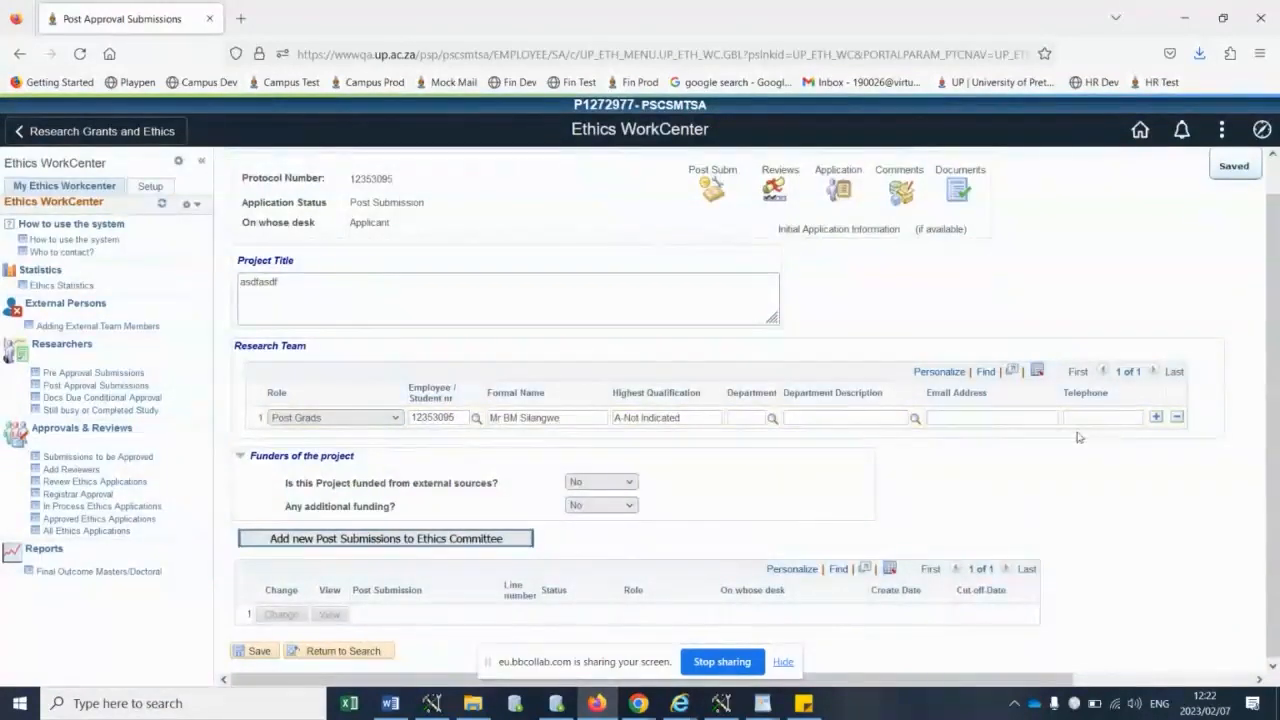
# - Add a second research team member with the role Principal Investigator and enter the person's employee number
pyautogui.click(1155, 418)
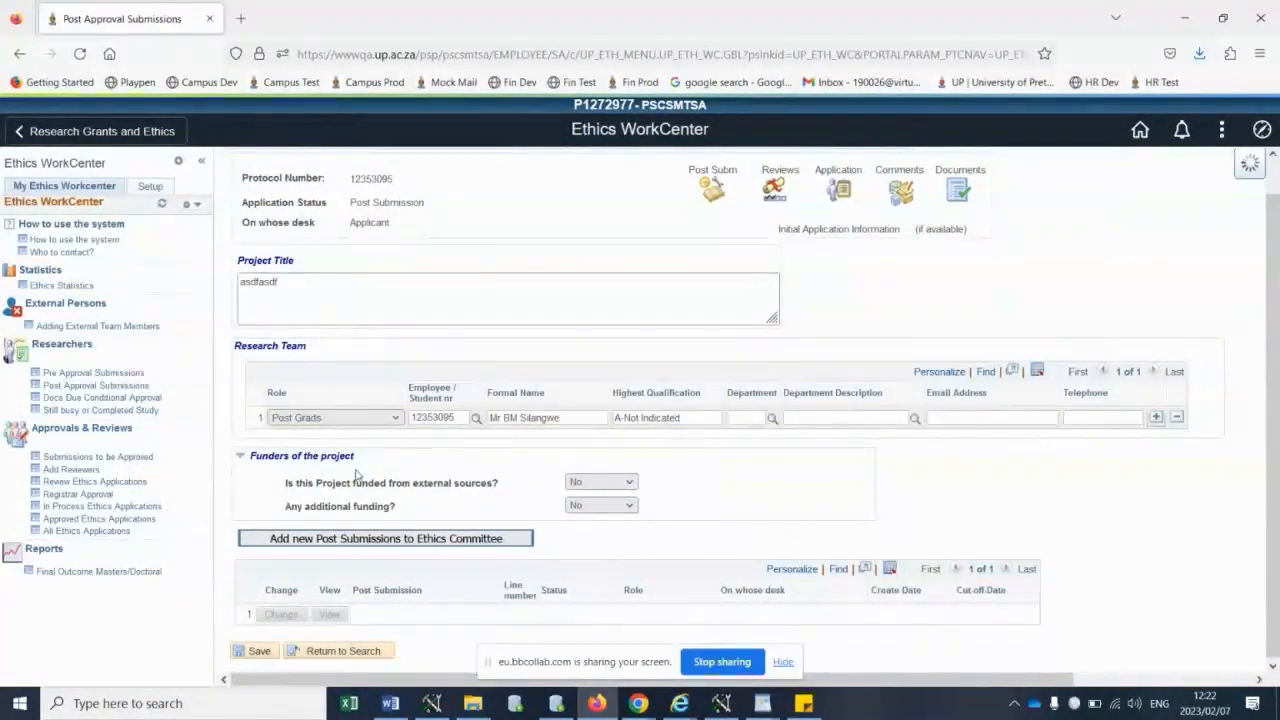
pyautogui.click(331, 441)
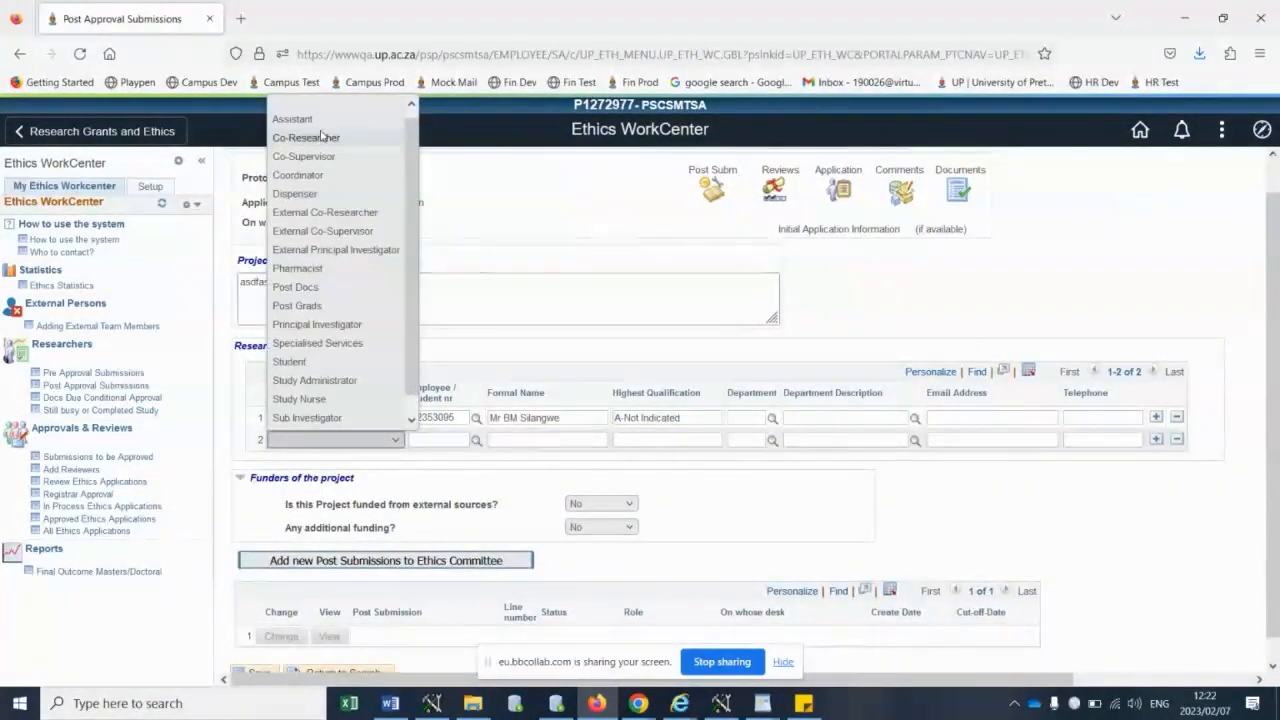
pyautogui.click(320, 324)
pyautogui.click(438, 441)
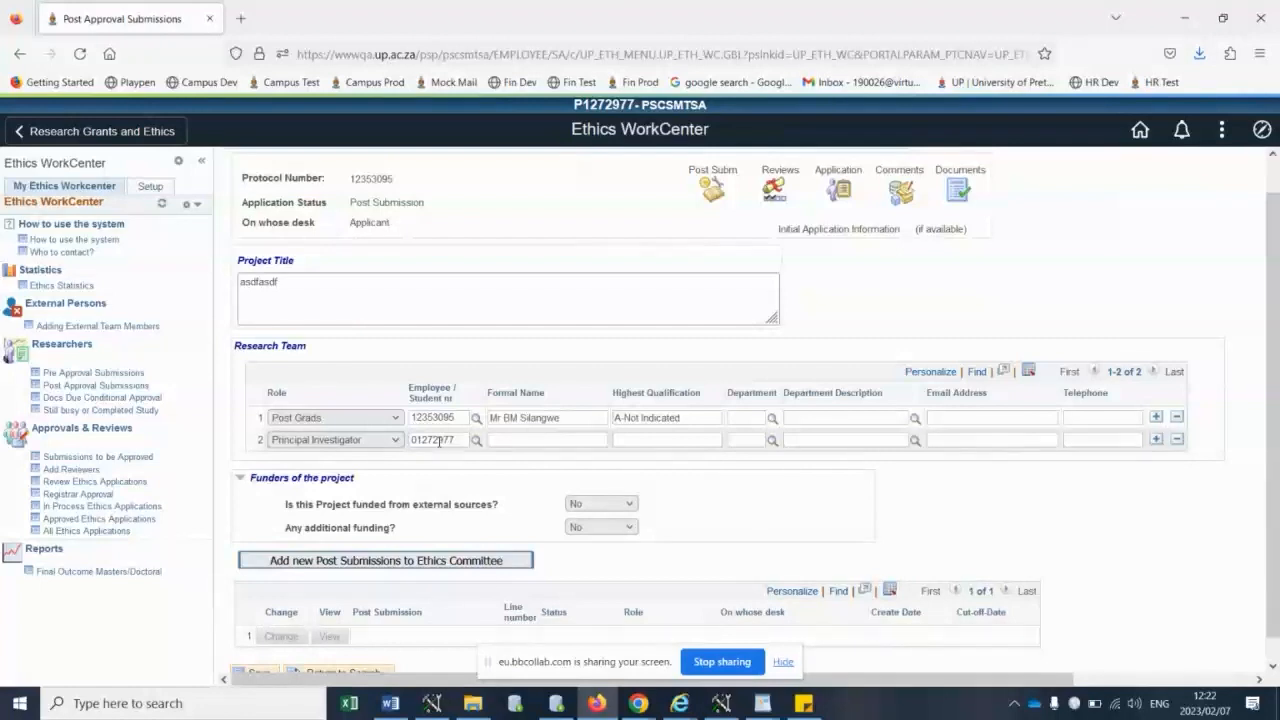
pyautogui.click(536, 463)
# - Fill in the e-mail address and telephone number in the second research team row
pyautogui.click(976, 438)
pyautogui.click(1098, 441)
pyautogui.write('asdf')
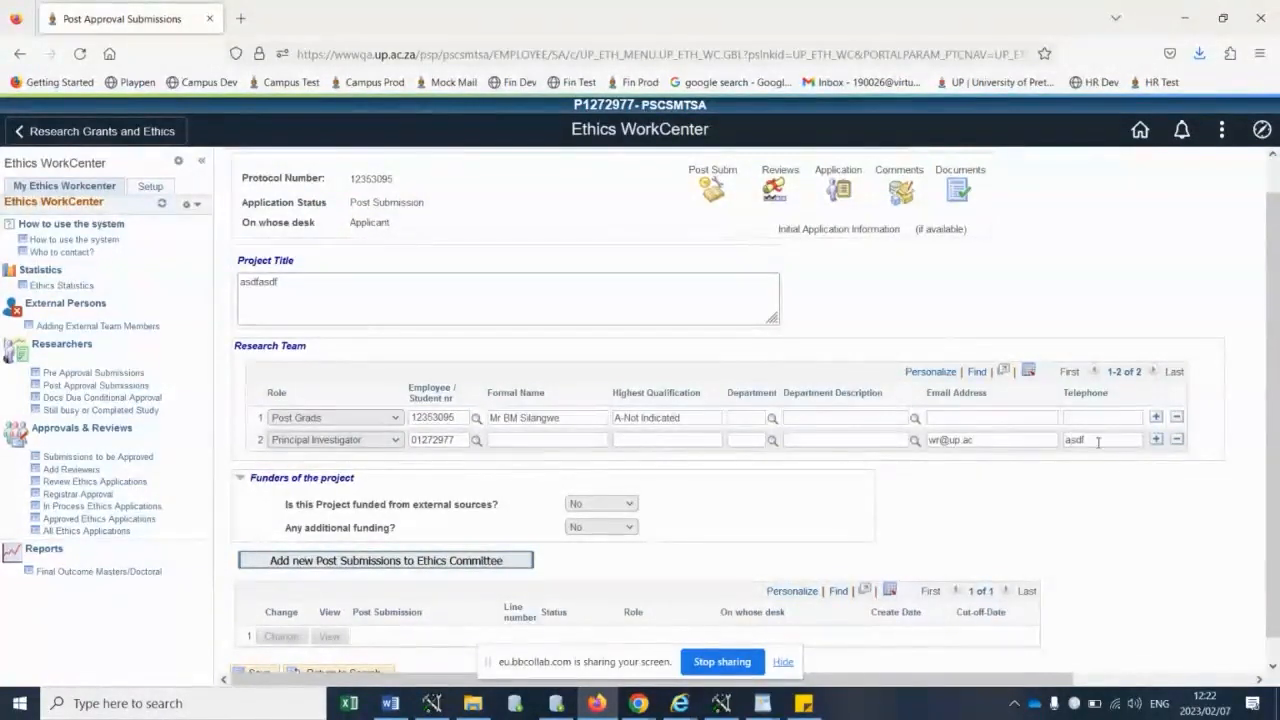
pyautogui.press('BackSpace')
pyautogui.press('BackSpace')
pyautogui.press('BackSpace')
pyautogui.press('BackSpace')
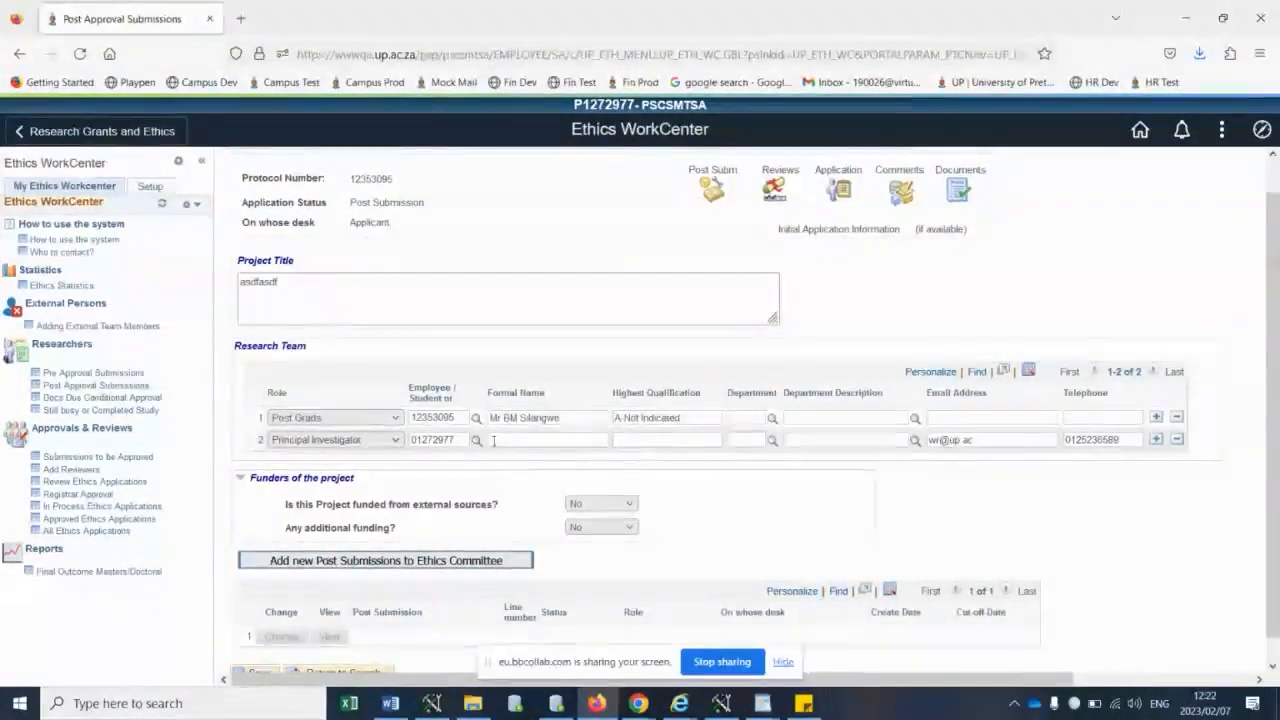
# - Try to add the new post submission, filling in the principal investigator's missing e-mail address before retrying
pyautogui.click(441, 563)
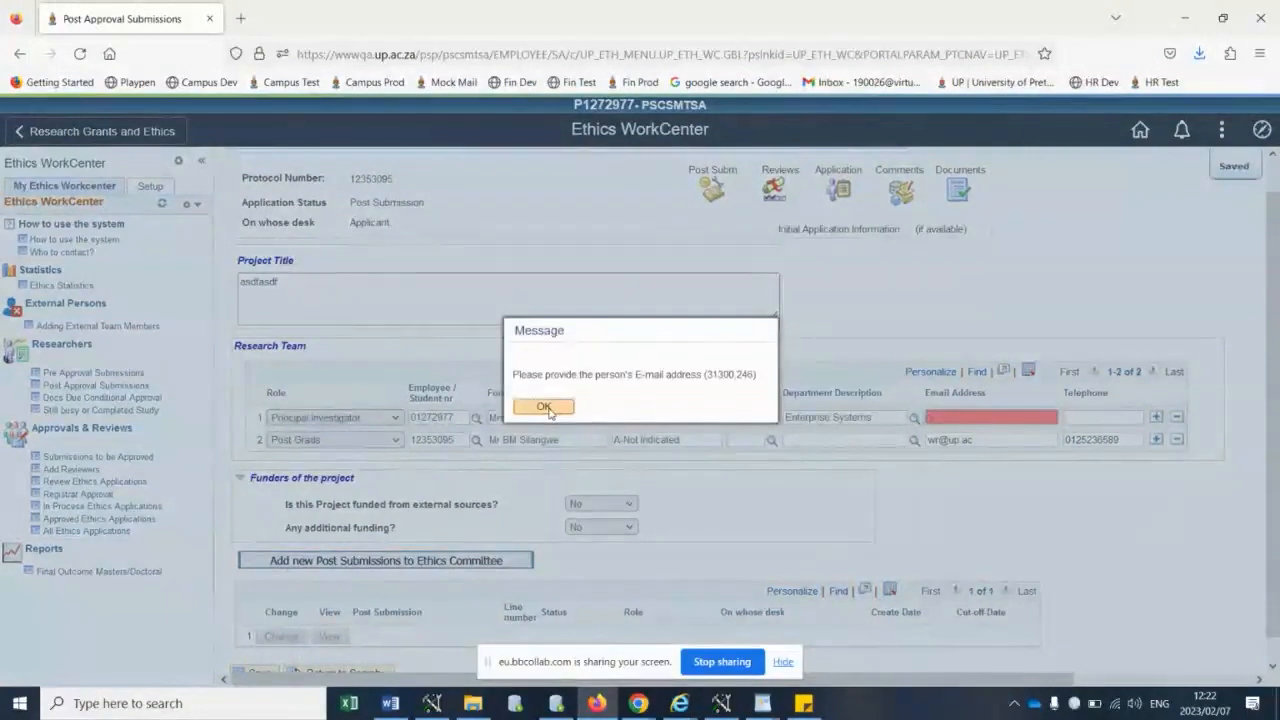
pyautogui.click(553, 413)
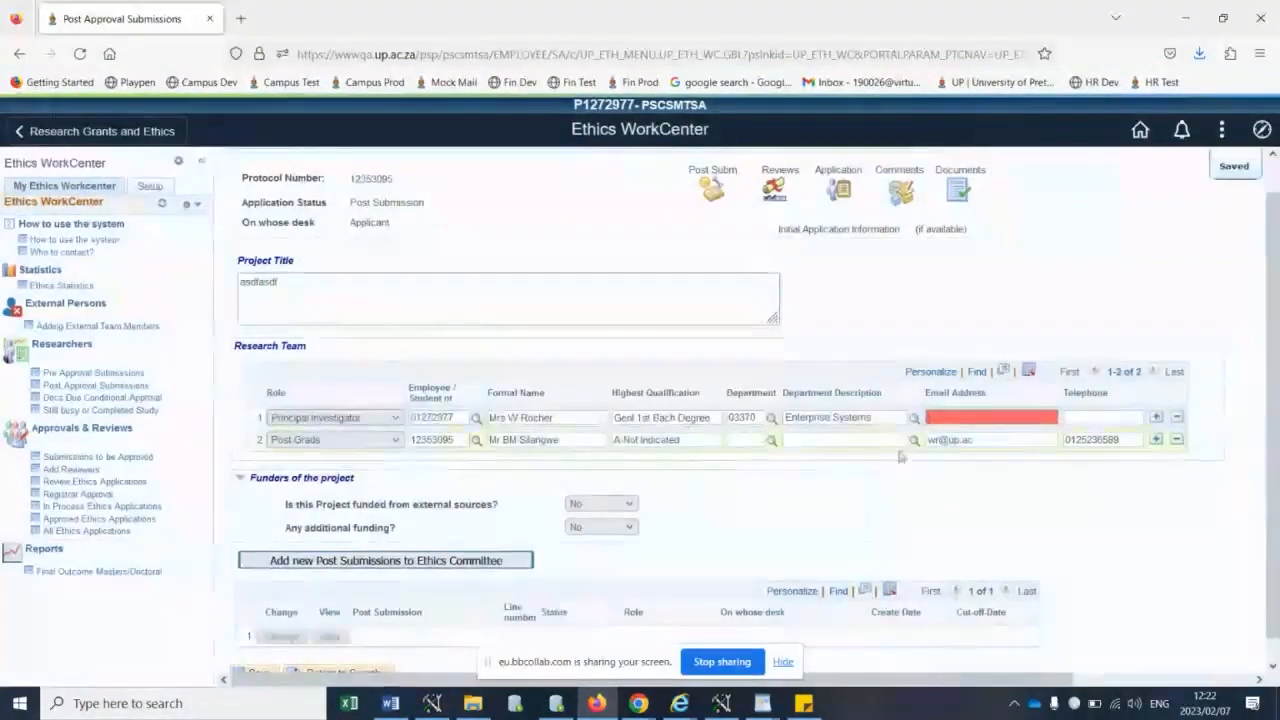
pyautogui.click(949, 420)
pyautogui.write('asdf')
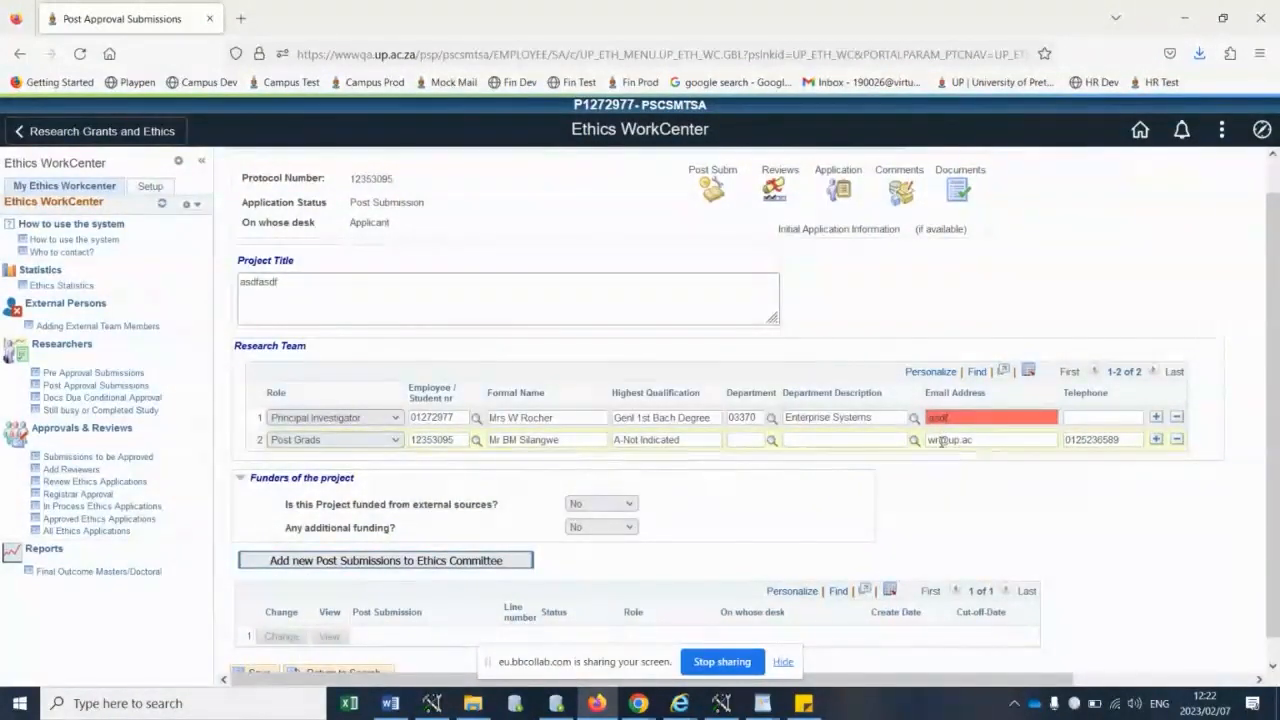
pyautogui.write('ff@up.ac')
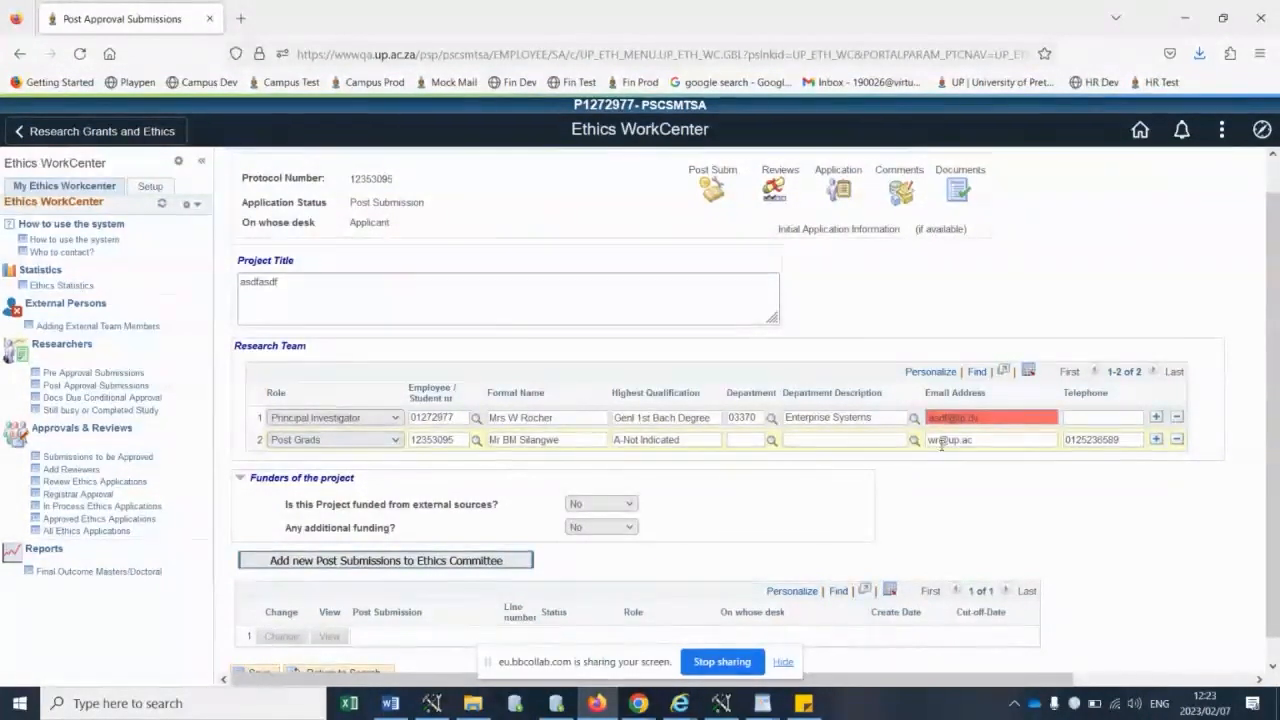
pyautogui.click(391, 561)
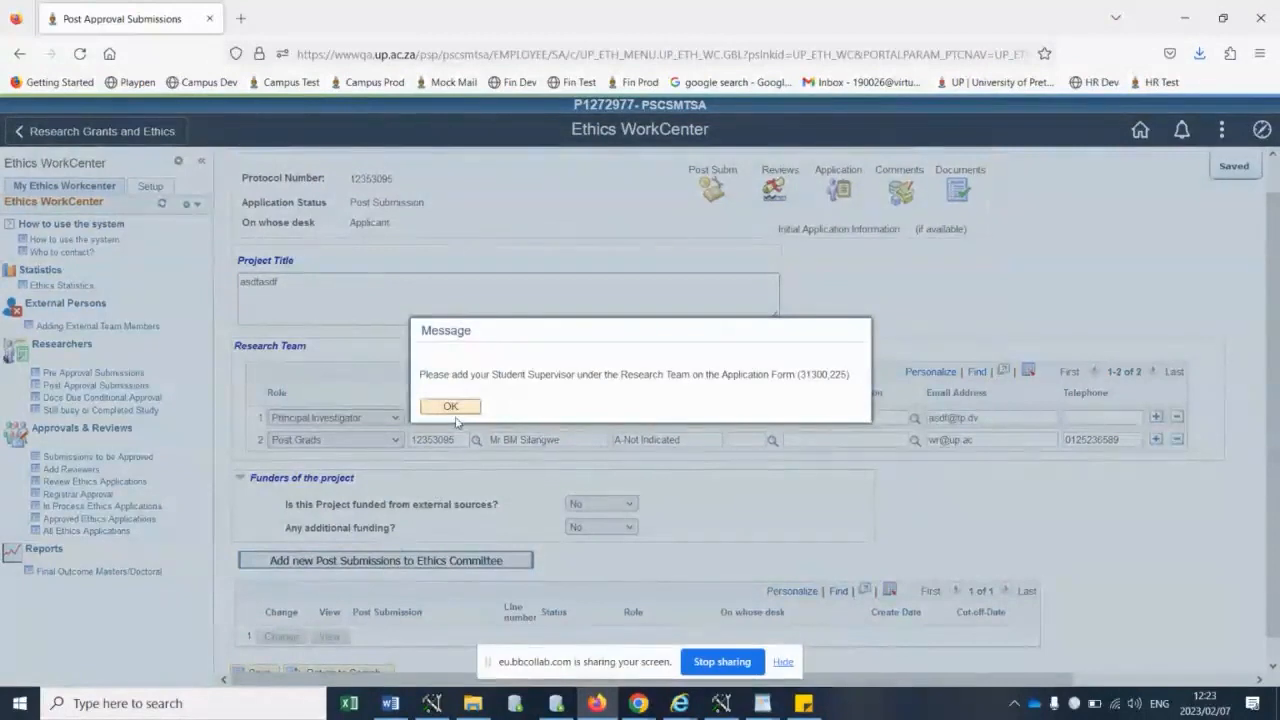
pyautogui.click(456, 412)
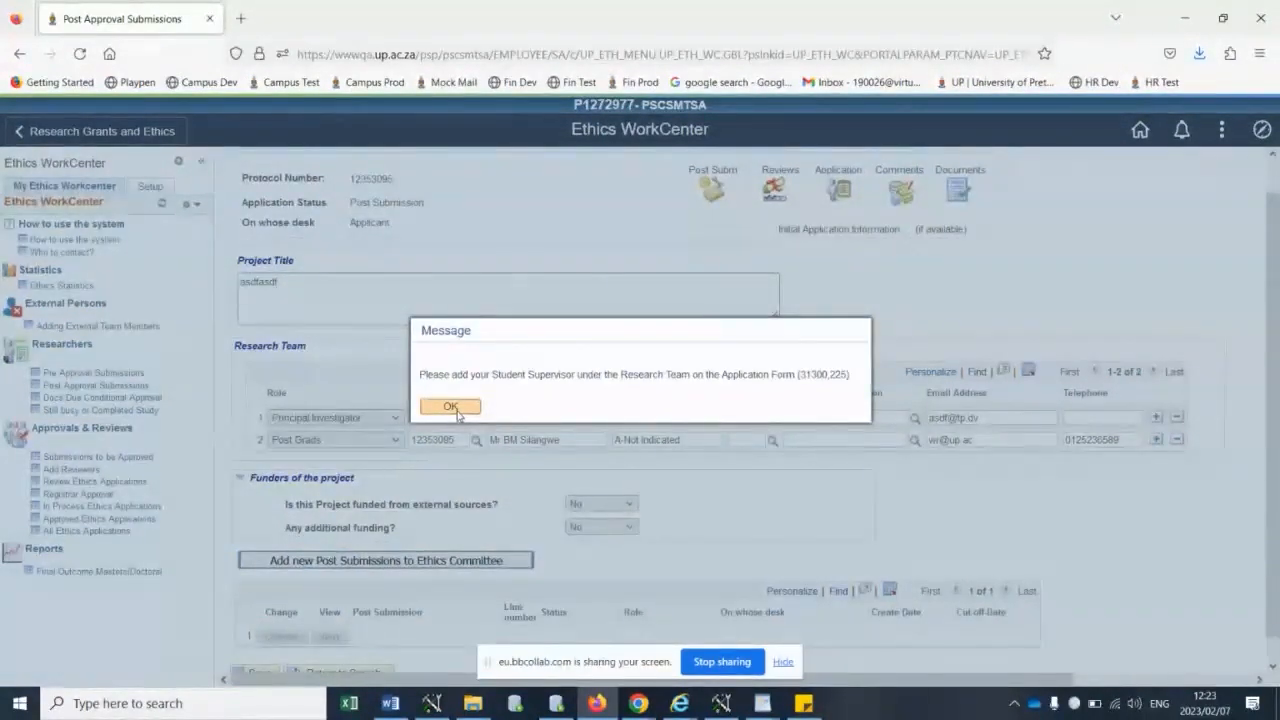
pyautogui.click(458, 413)
# - Change the post-graduate team member's role to Supervisor, and review the Amendment option on the new post submission
pyautogui.click(396, 420)
pyautogui.click(393, 443)
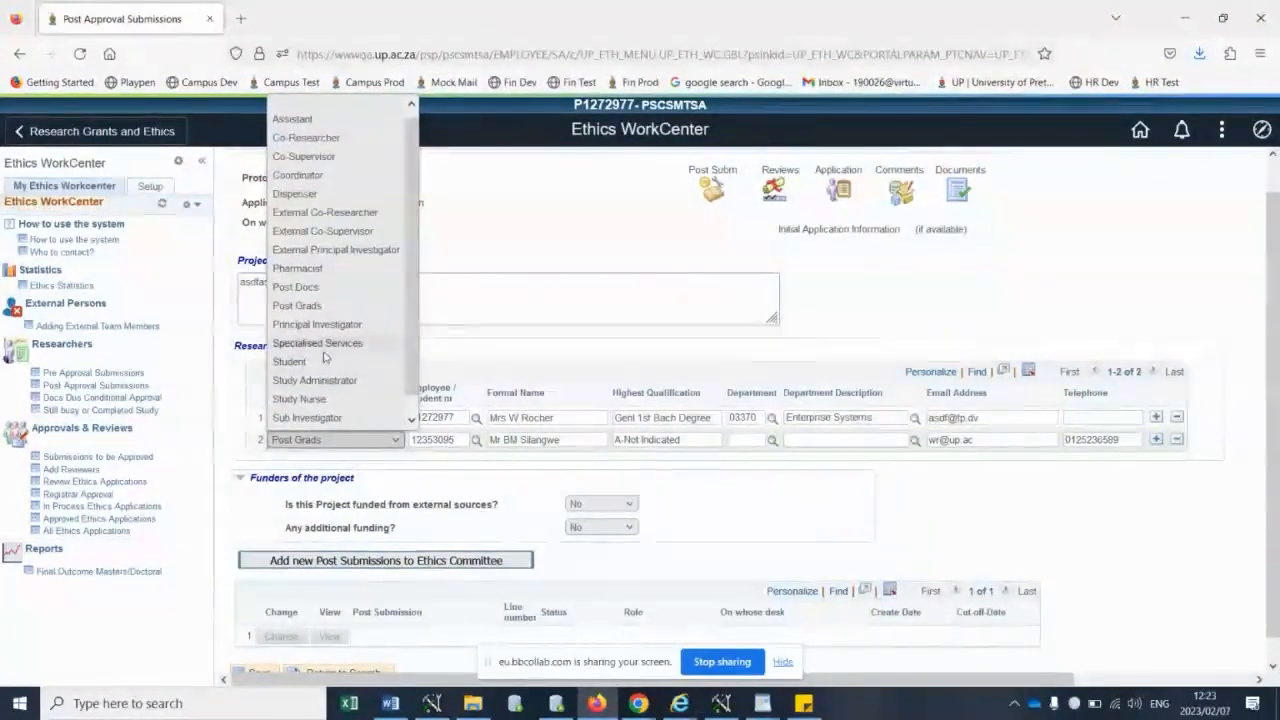
pyautogui.scroll(-1, 315, 372)
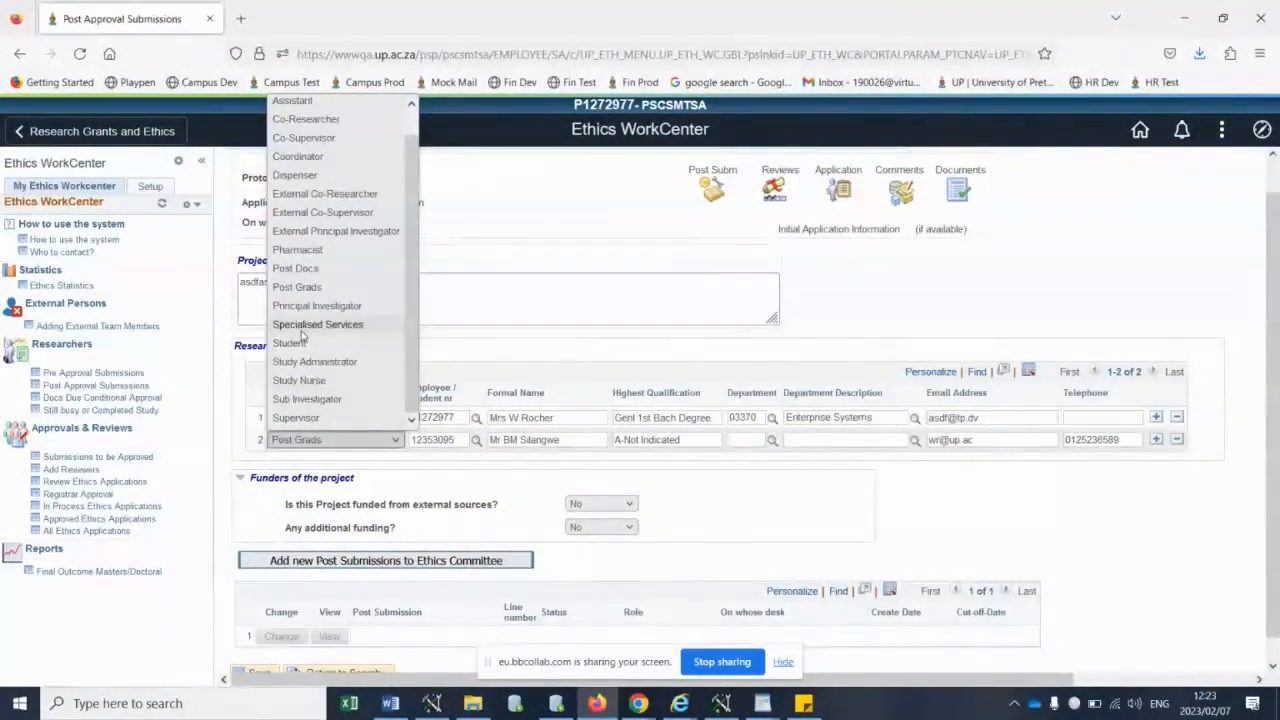
pyautogui.click(318, 419)
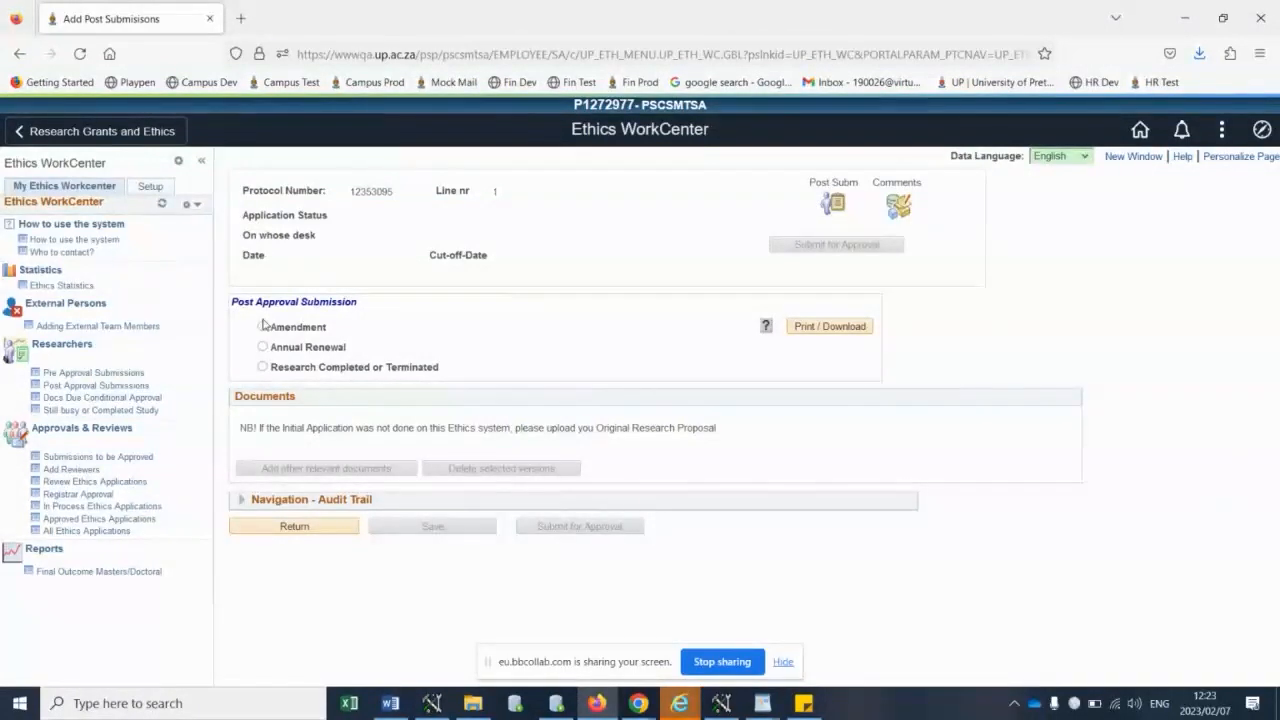
pyautogui.doubleClick(298, 330)
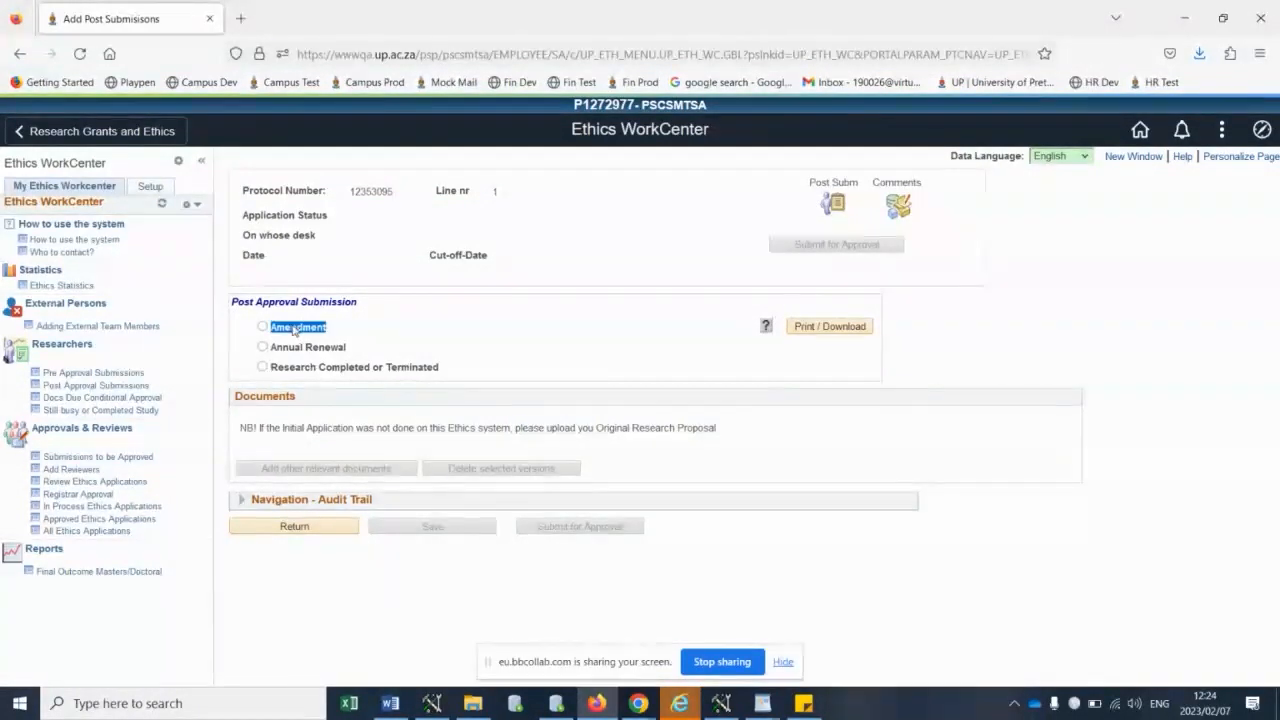
pyautogui.click(263, 327)
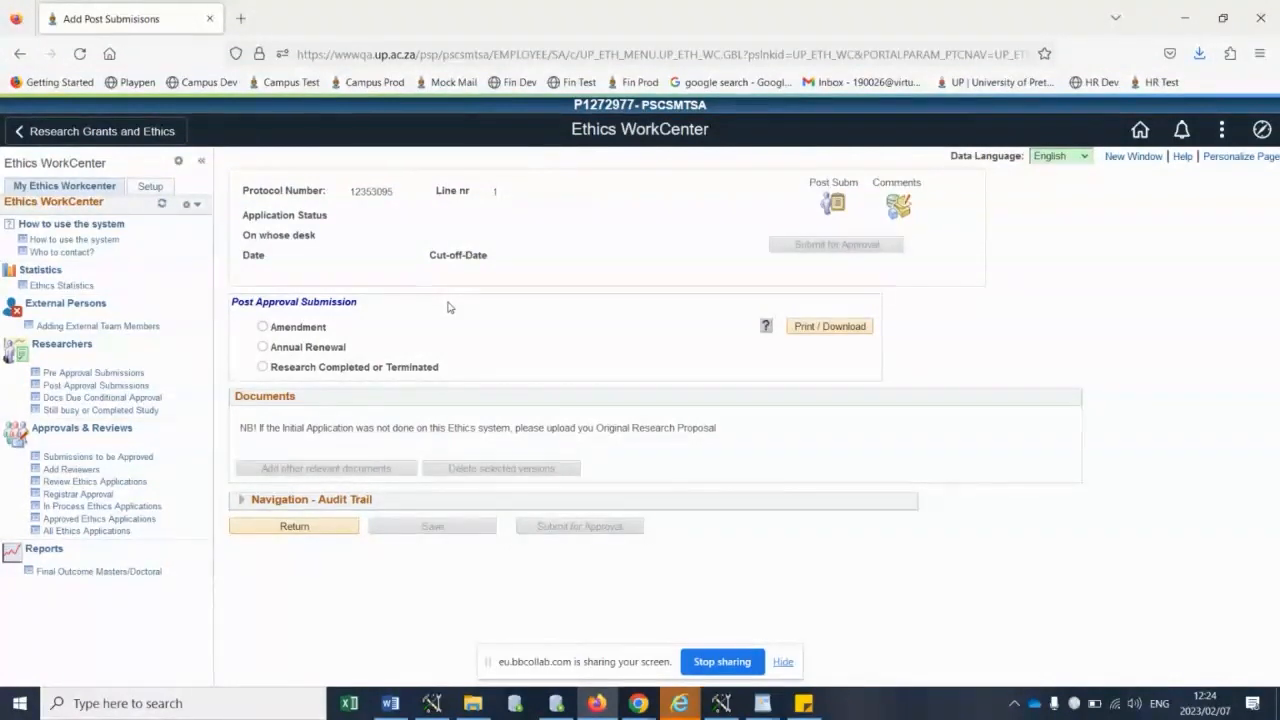
pyautogui.click(110, 397)
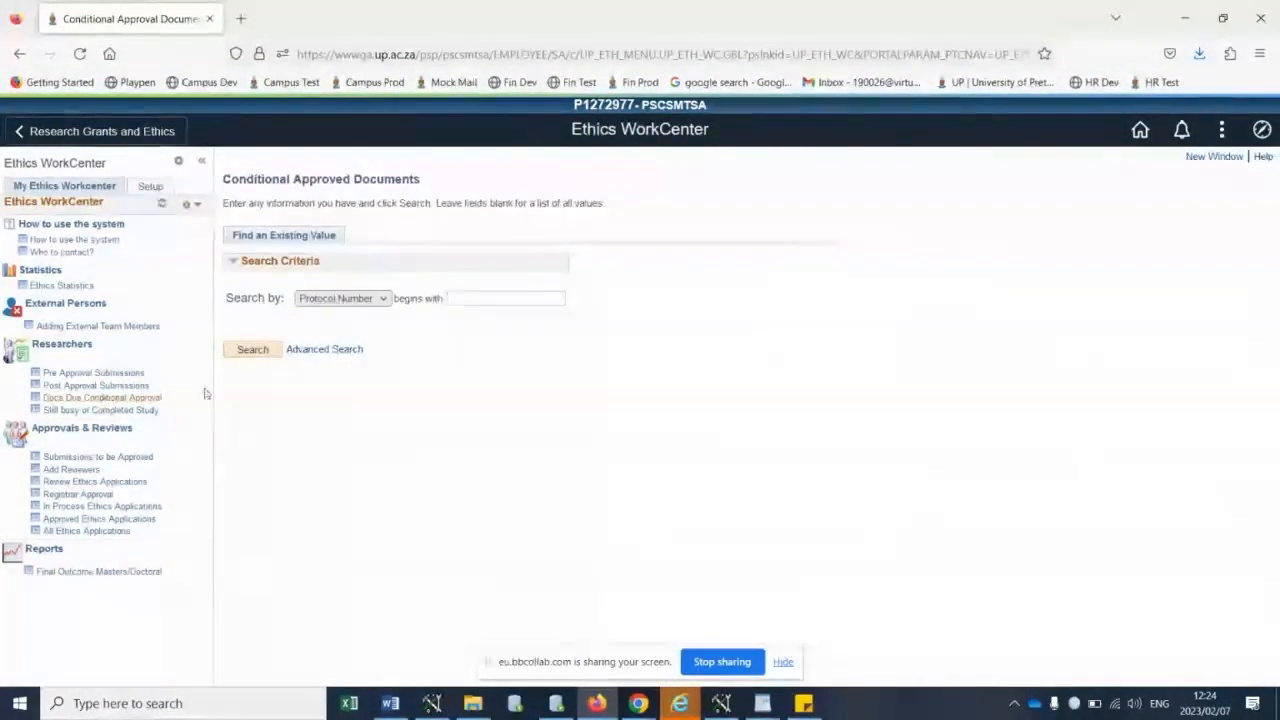
pyautogui.click(252, 352)
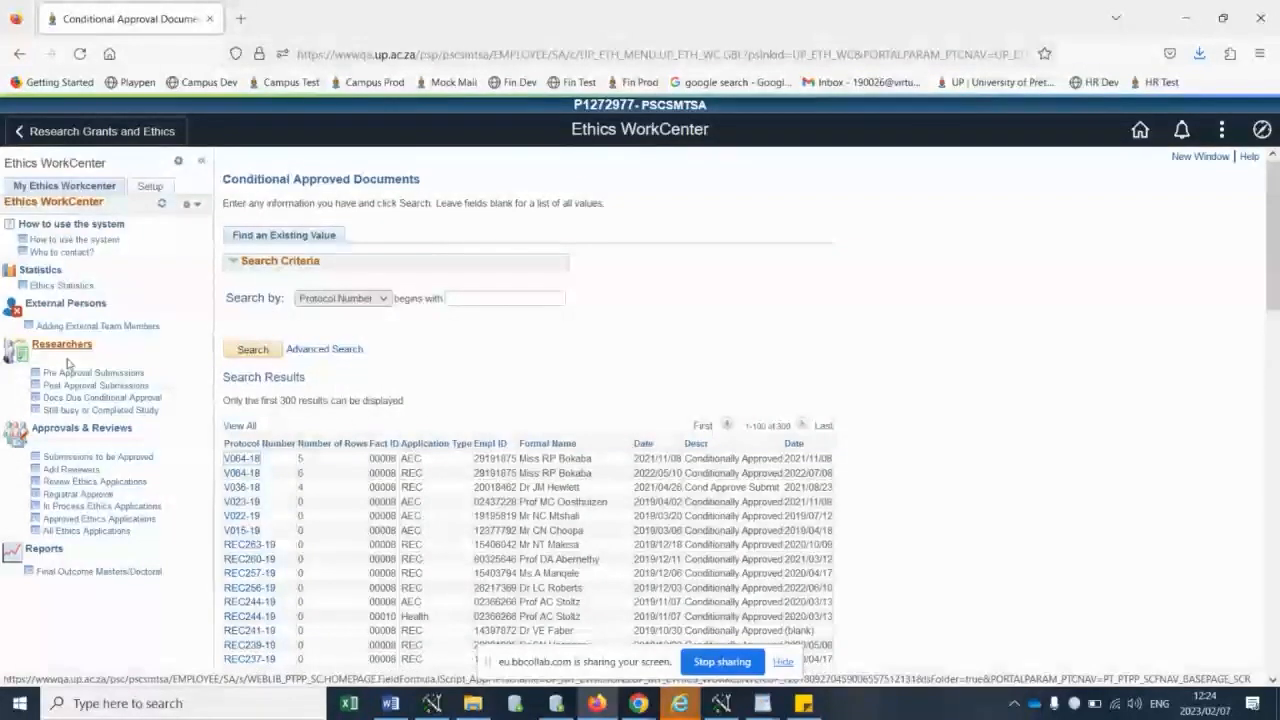
pyautogui.click(245, 545)
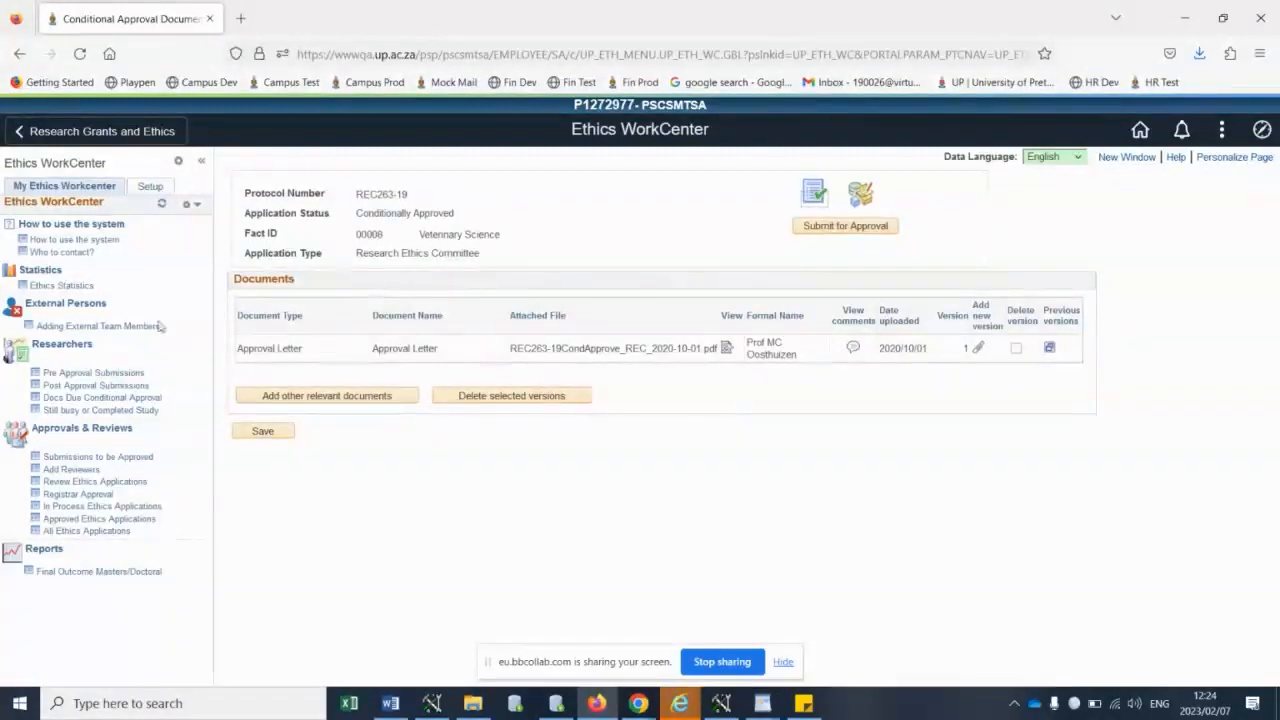
# - List the Still busy or Completed Study records and open protocol VOO1-18 to view its research status
pyautogui.click(84, 411)
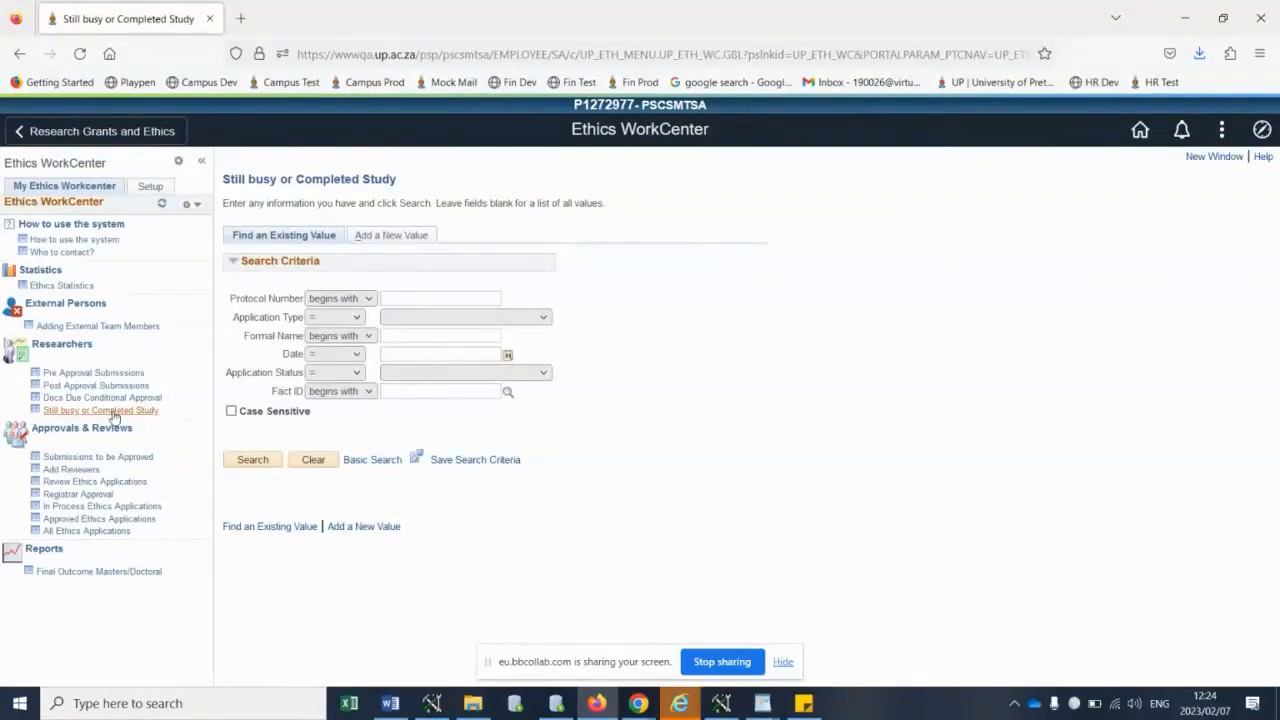
pyautogui.click(250, 459)
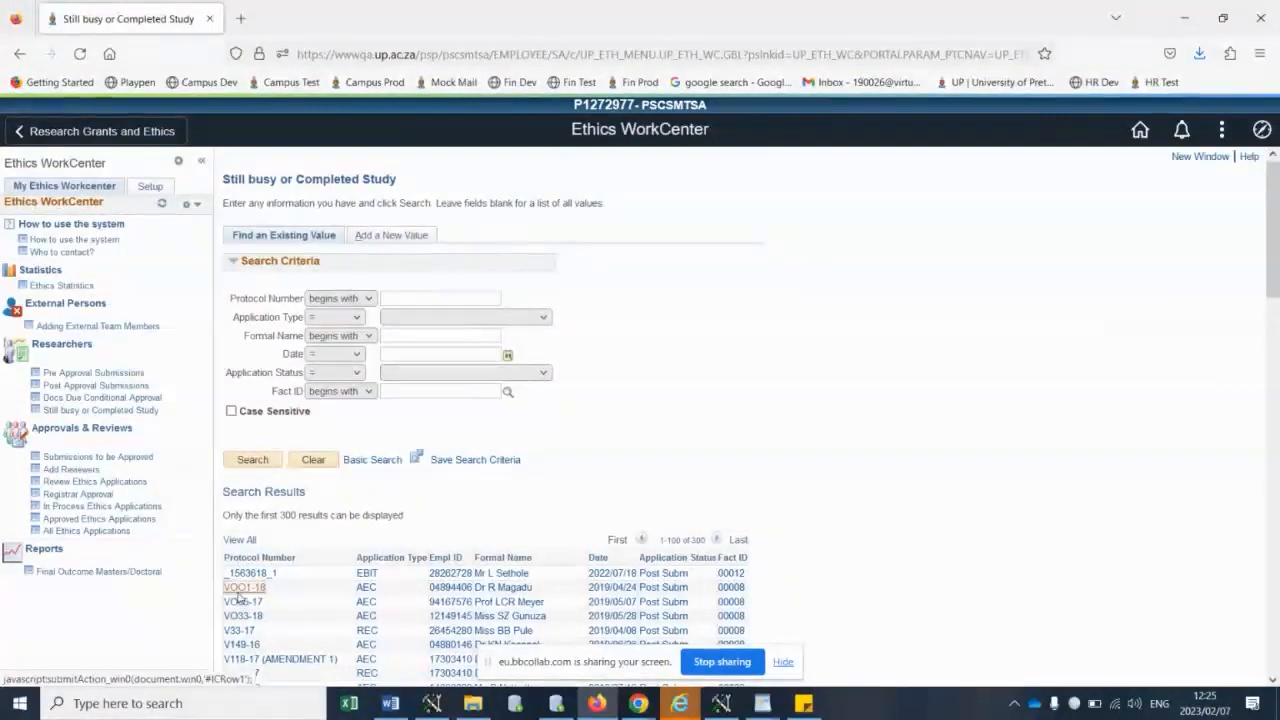
pyautogui.click(242, 587)
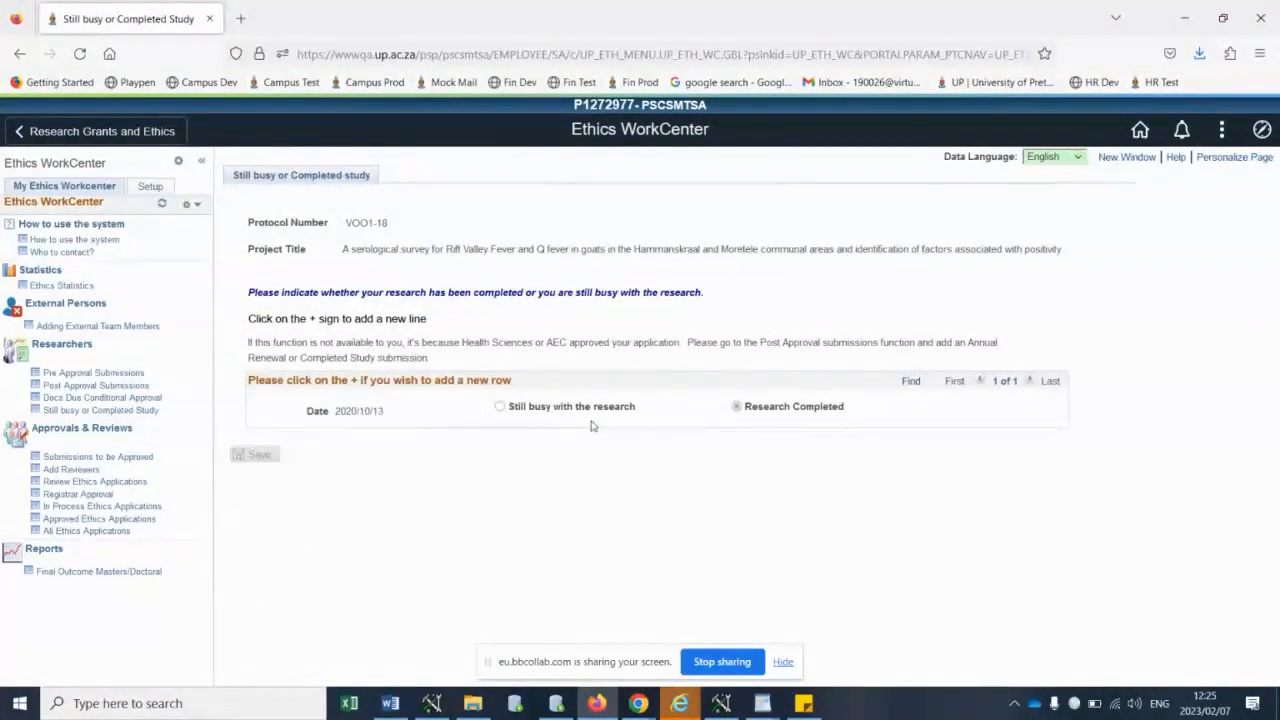